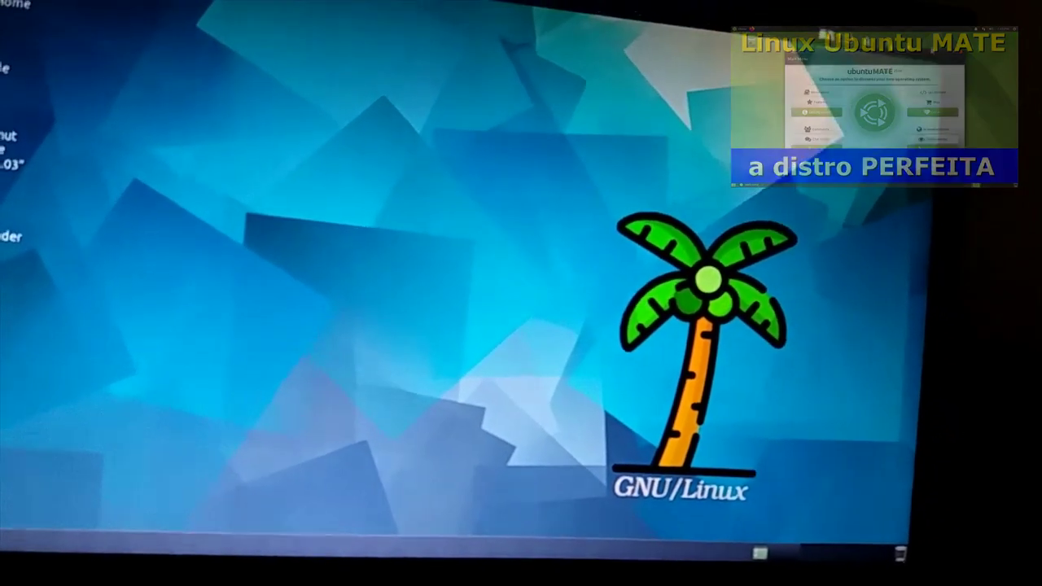
- Check the session menu, then answer No in the Quit screen reader prompt
{"action": "left_click", "coordinate": [946, 45]}
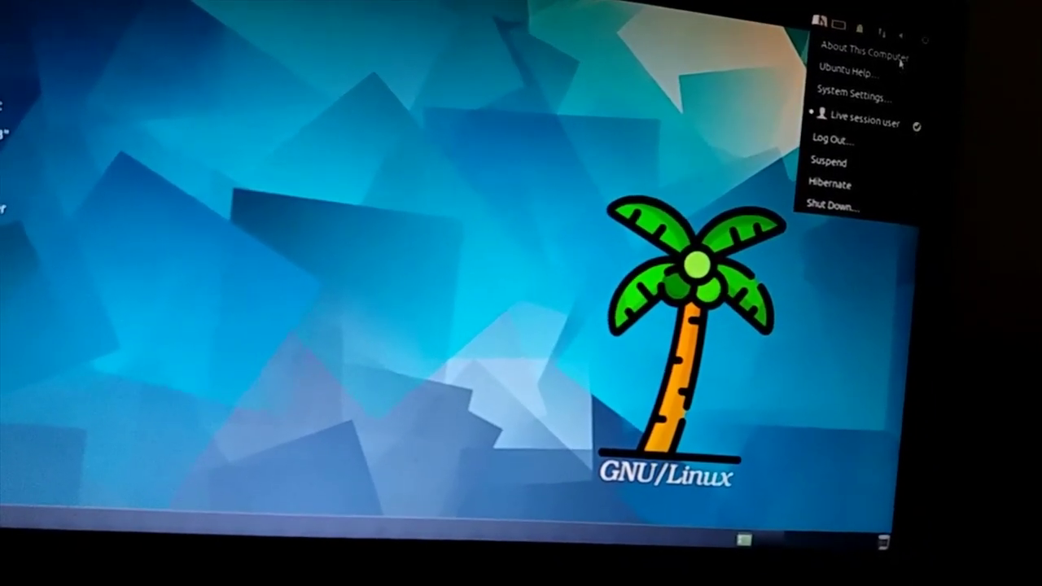
{"action": "left_click", "coordinate": [384, 103]}
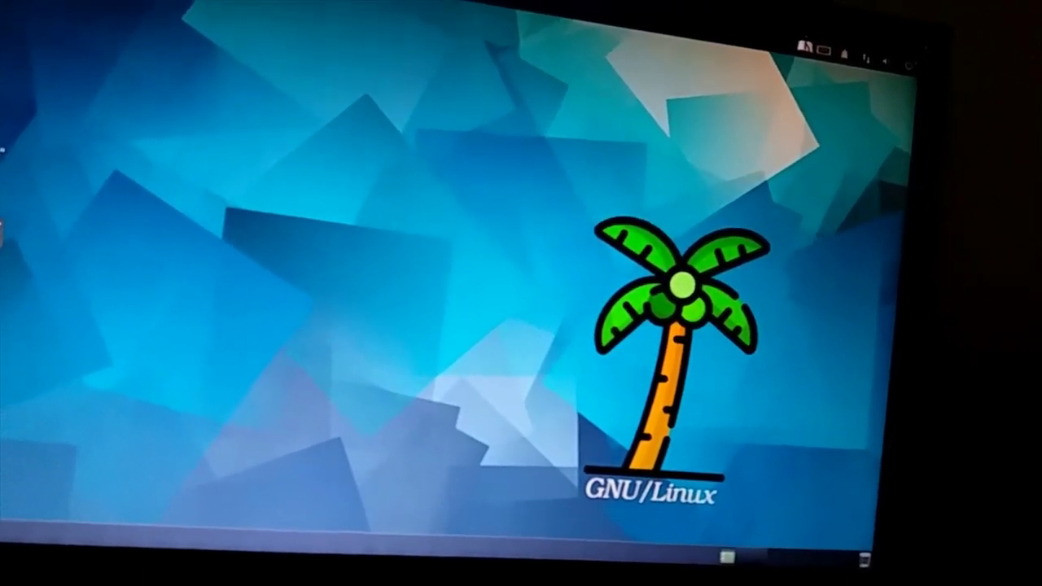
{"action": "key", "text": "ctrl+alt+q"}
{"action": "key", "text": "Down"}
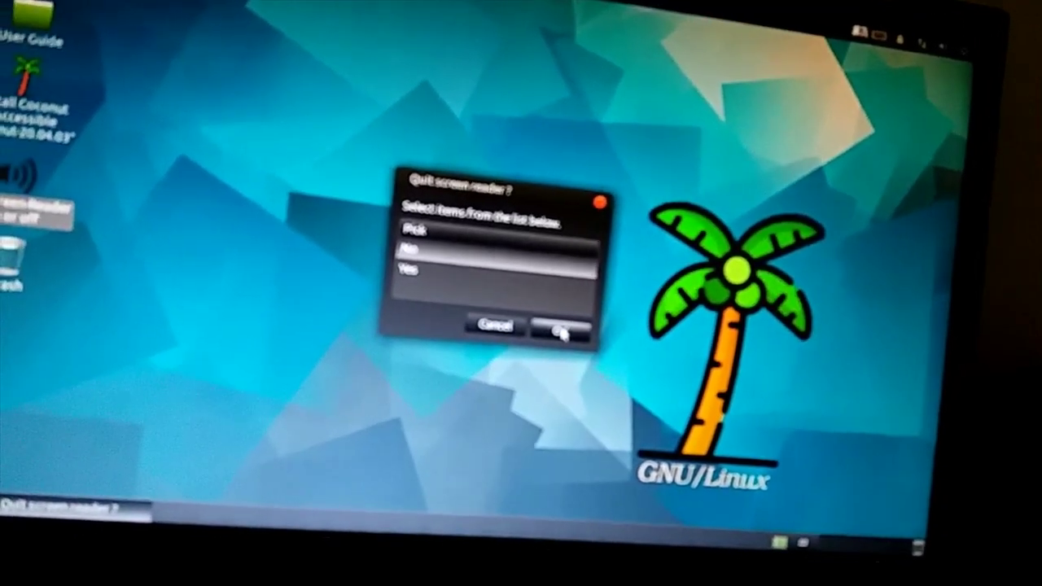
{"action": "left_click", "coordinate": [561, 331]}
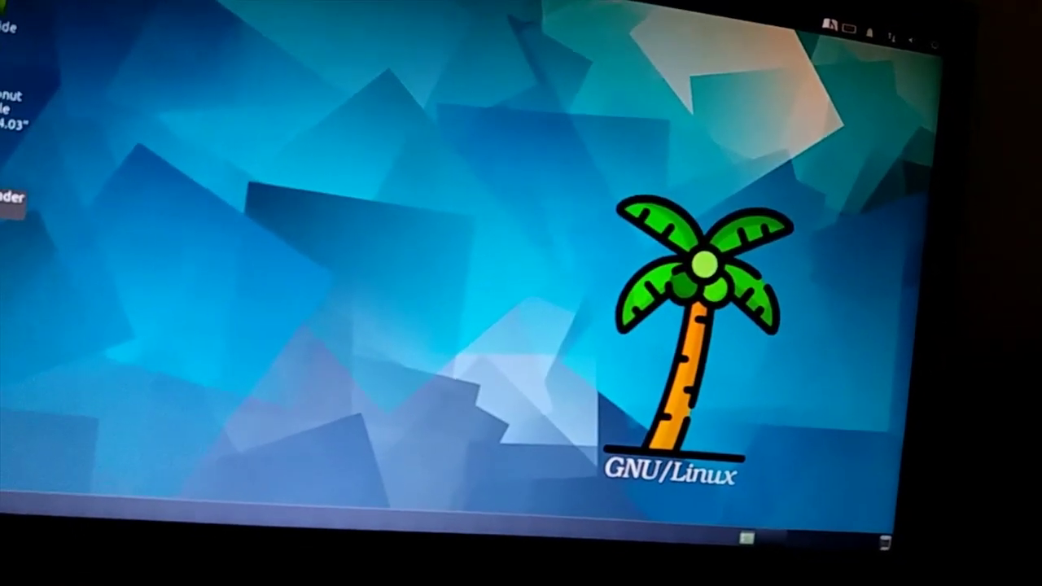
- Quit the screen reader by answering Yes, then preview a desktop icon's context menu
{"action": "key", "text": "Return"}
{"action": "left_click", "coordinate": [551, 228]}
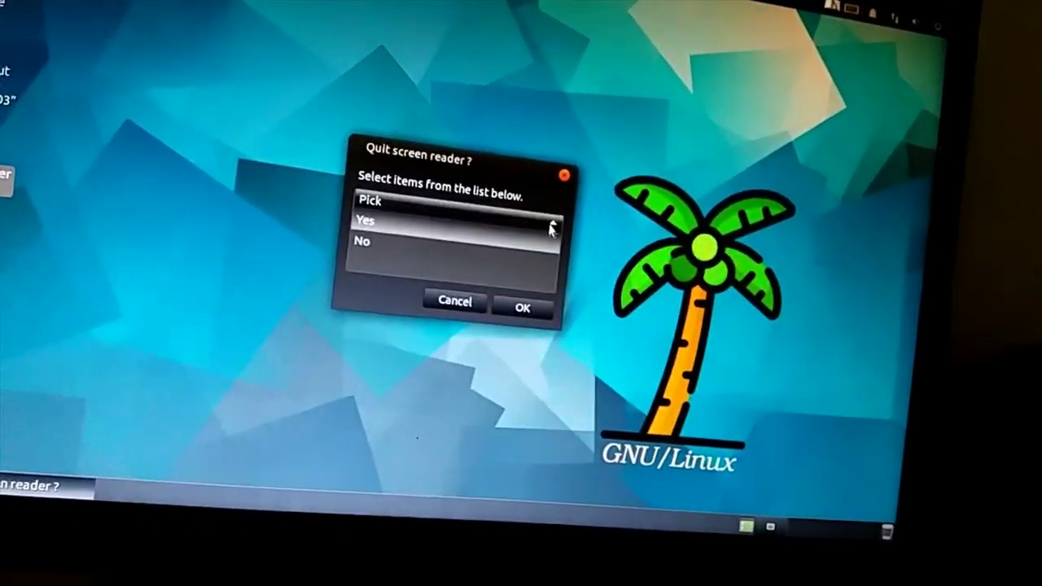
{"action": "key", "text": "Return"}
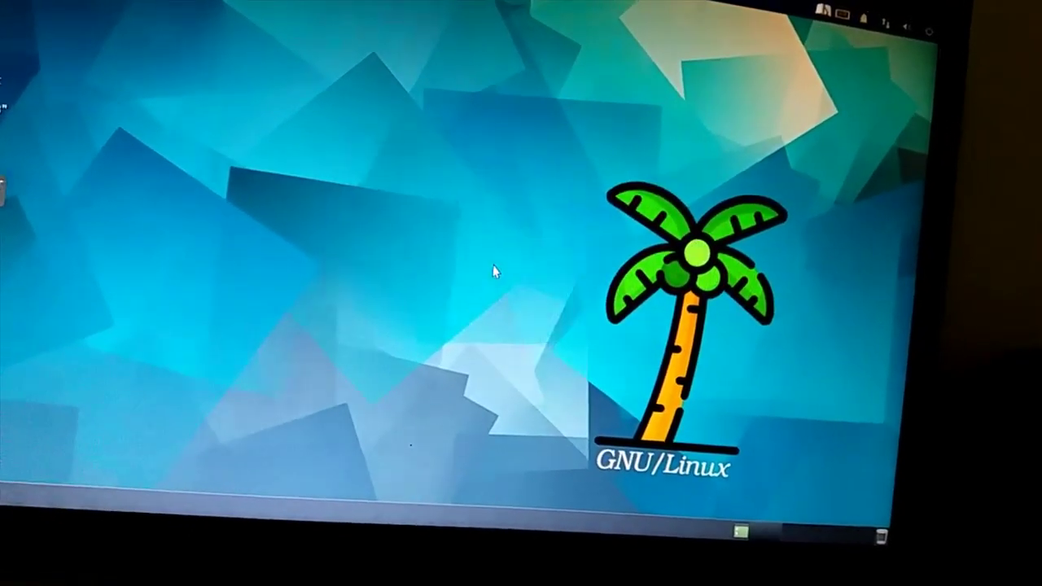
{"action": "right_click", "coordinate": [17, 37]}
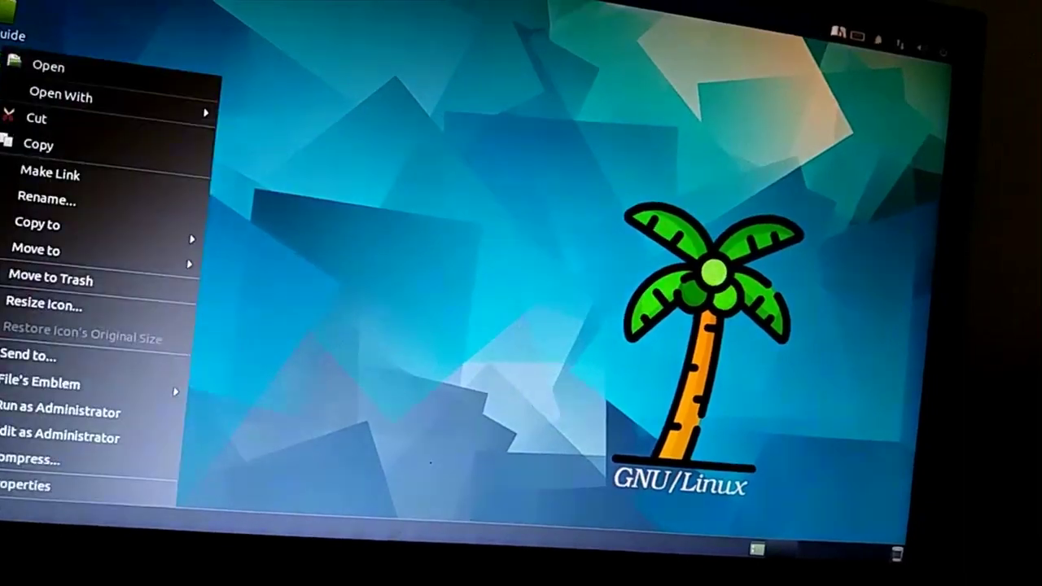
{"action": "left_click", "coordinate": [372, 201]}
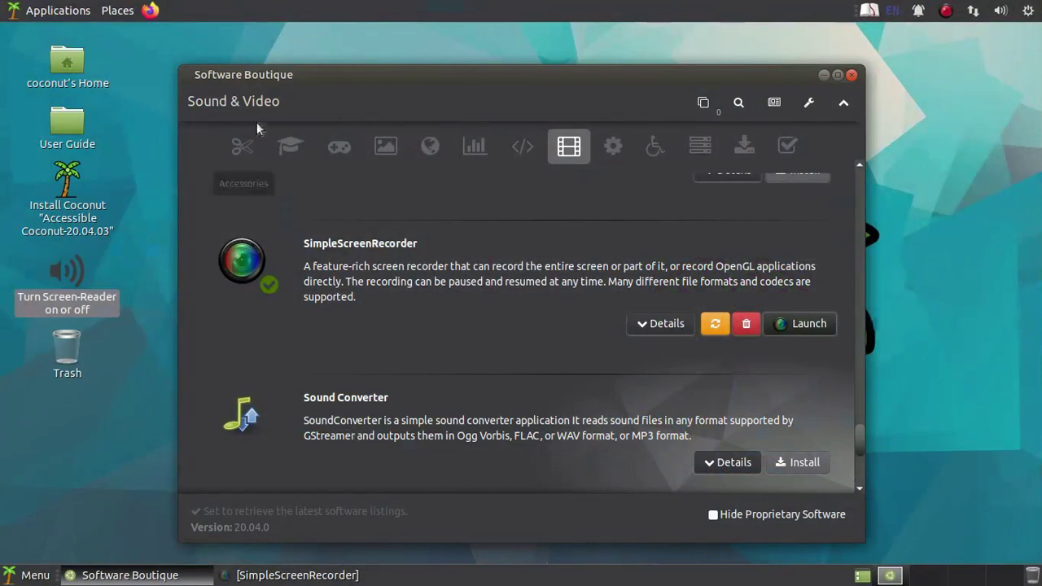
- Browse the Applications menu without launching anything
{"action": "left_click", "coordinate": [57, 11]}
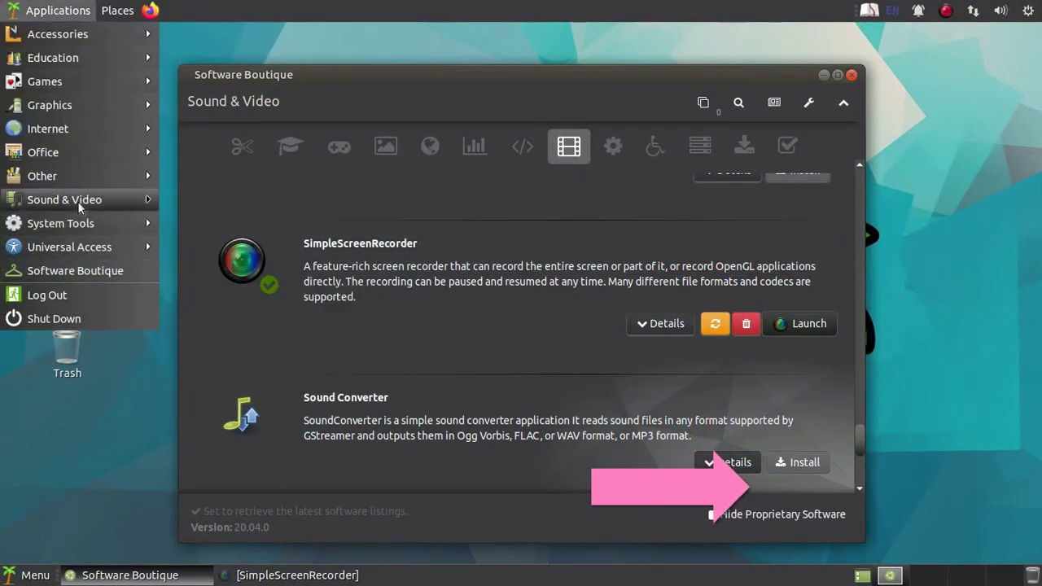
{"action": "mouse_move", "coordinate": [77, 201]}
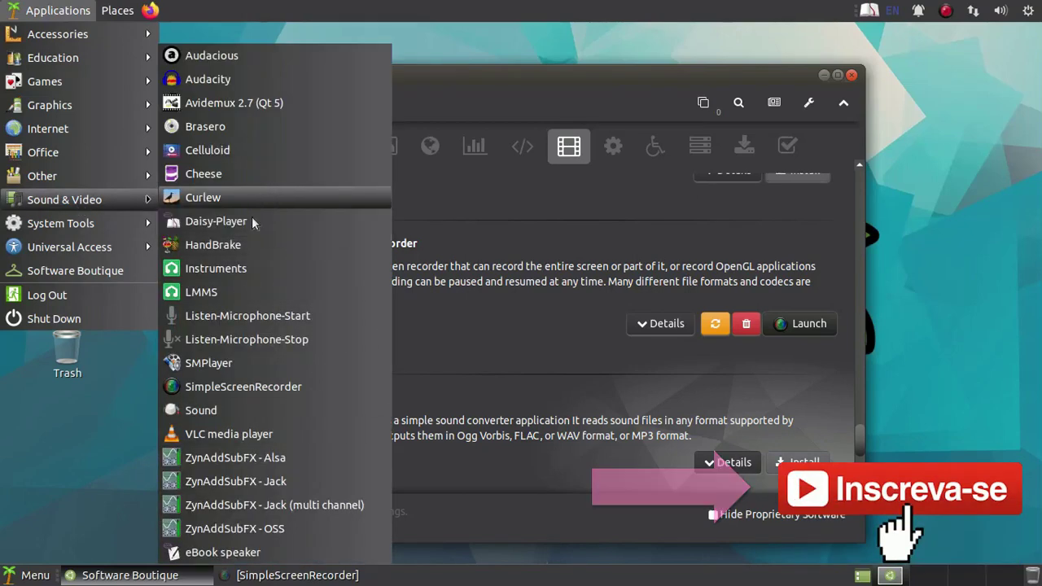
{"action": "left_click", "coordinate": [478, 95]}
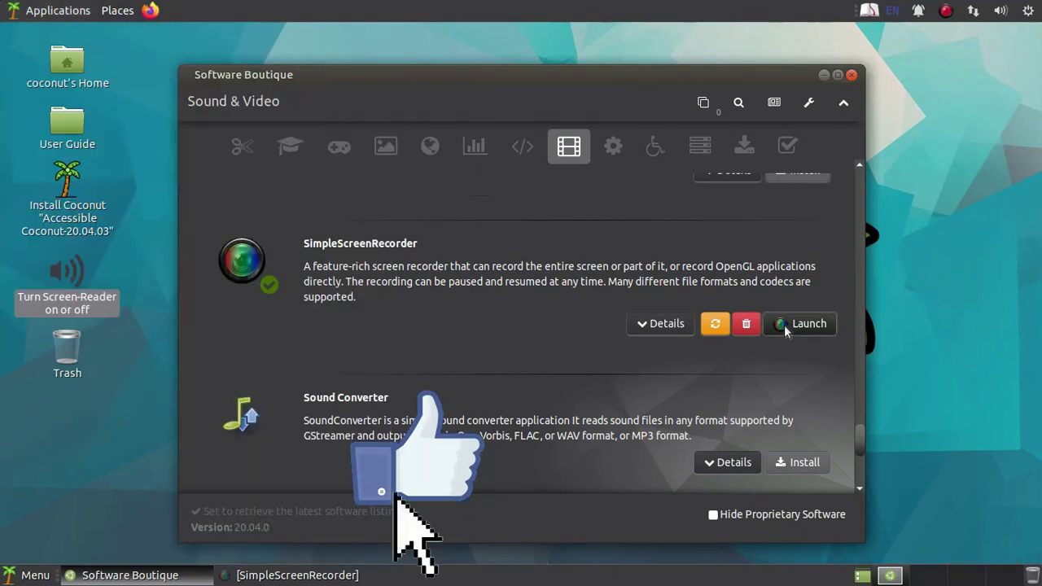
- Browse the Programming, Office, Internet, Graphics, Games, Education and Accessories categories, then close Software Boutique
{"action": "left_click", "coordinate": [519, 149]}
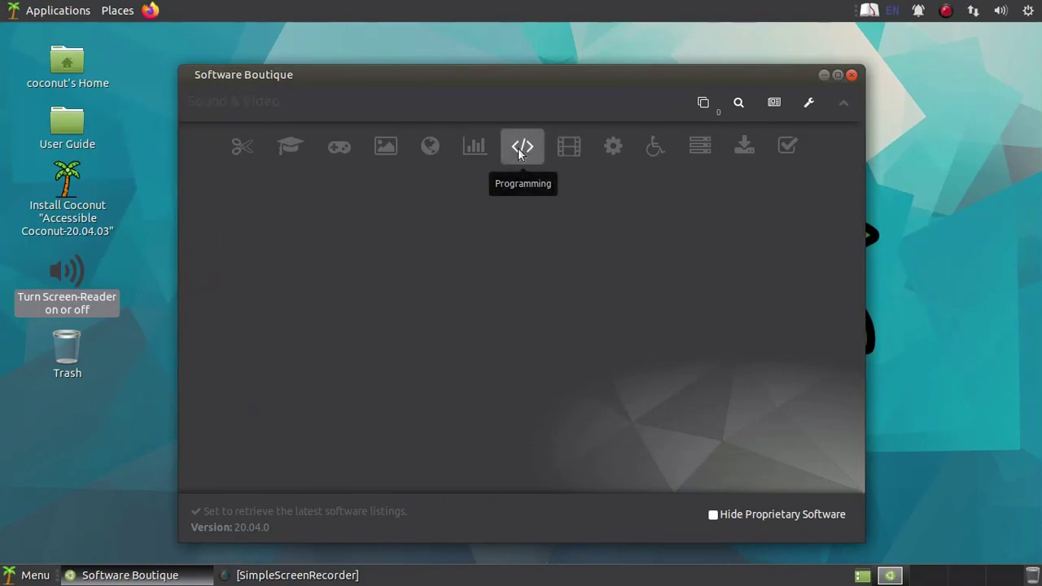
{"action": "left_click", "coordinate": [474, 149]}
{"action": "left_click", "coordinate": [428, 153]}
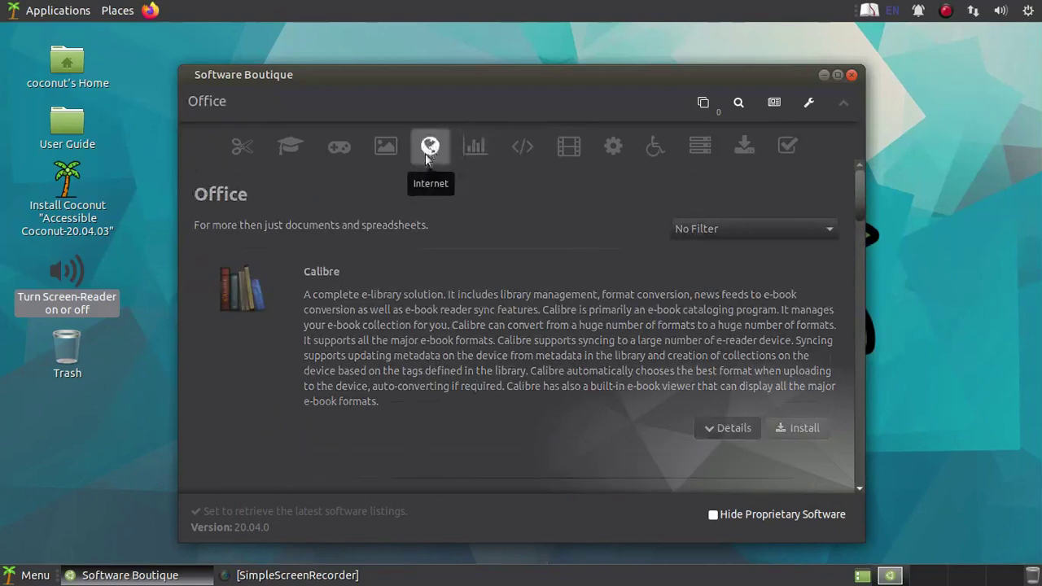
{"action": "left_click", "coordinate": [388, 150]}
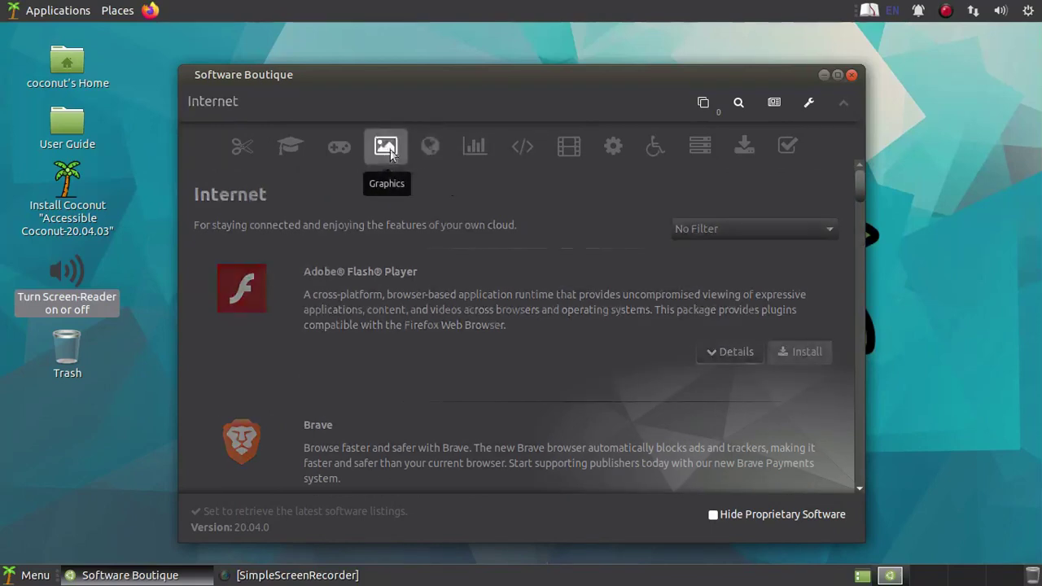
{"action": "left_click", "coordinate": [325, 148]}
{"action": "left_click", "coordinate": [293, 145]}
{"action": "left_click", "coordinate": [247, 149]}
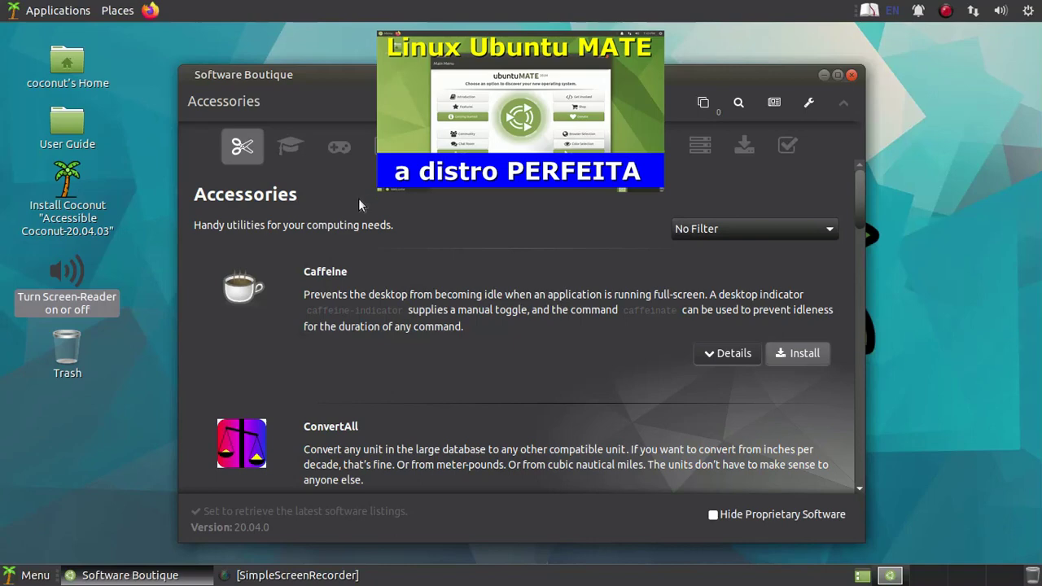
{"action": "left_click", "coordinate": [851, 76]}
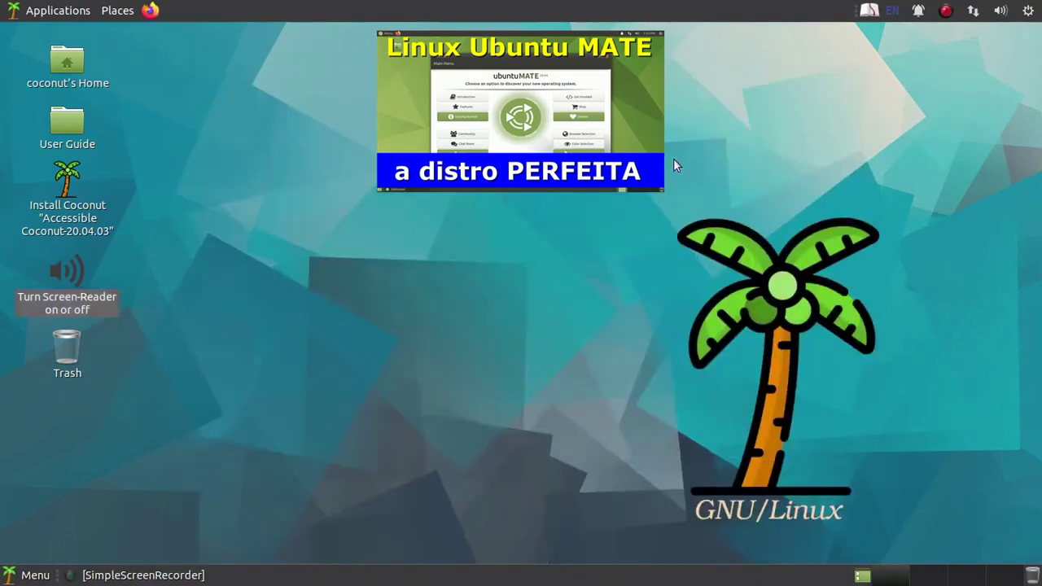
{"action": "left_click", "coordinate": [1027, 11]}
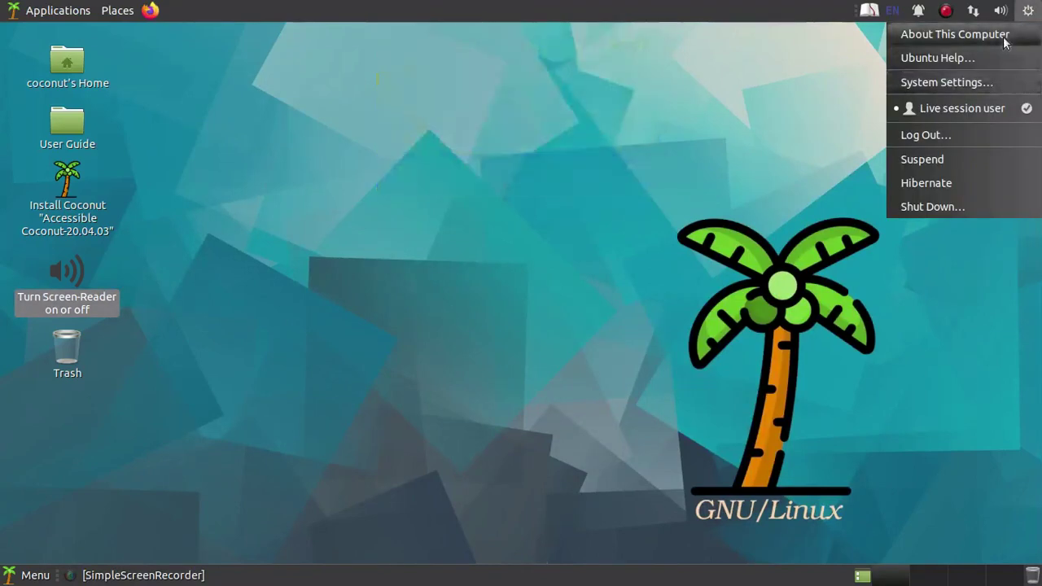
{"action": "left_click", "coordinate": [1000, 10]}
{"action": "left_click", "coordinate": [1000, 11]}
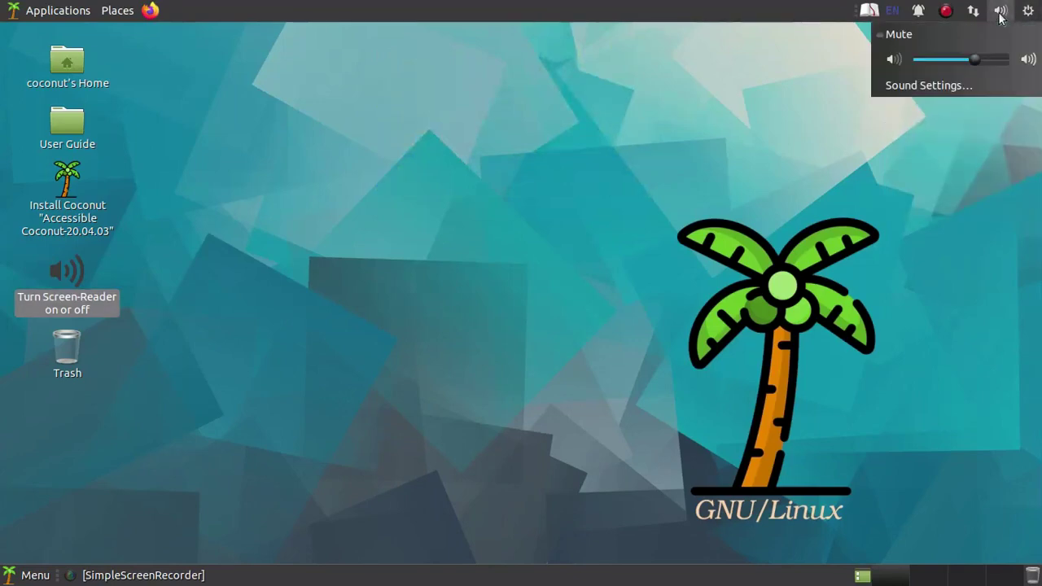
{"action": "left_click", "coordinate": [967, 81]}
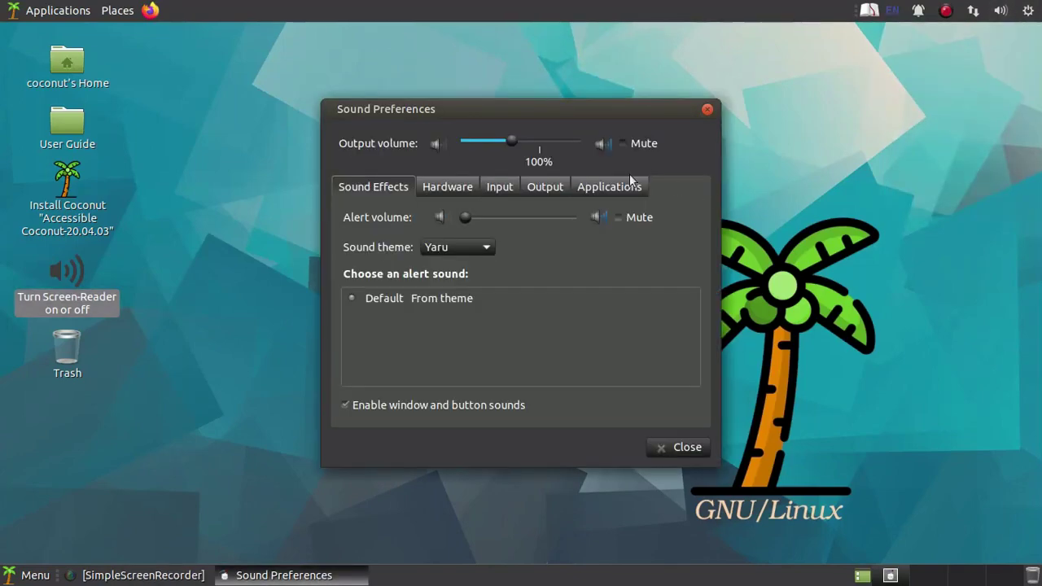
{"action": "left_click", "coordinate": [621, 187]}
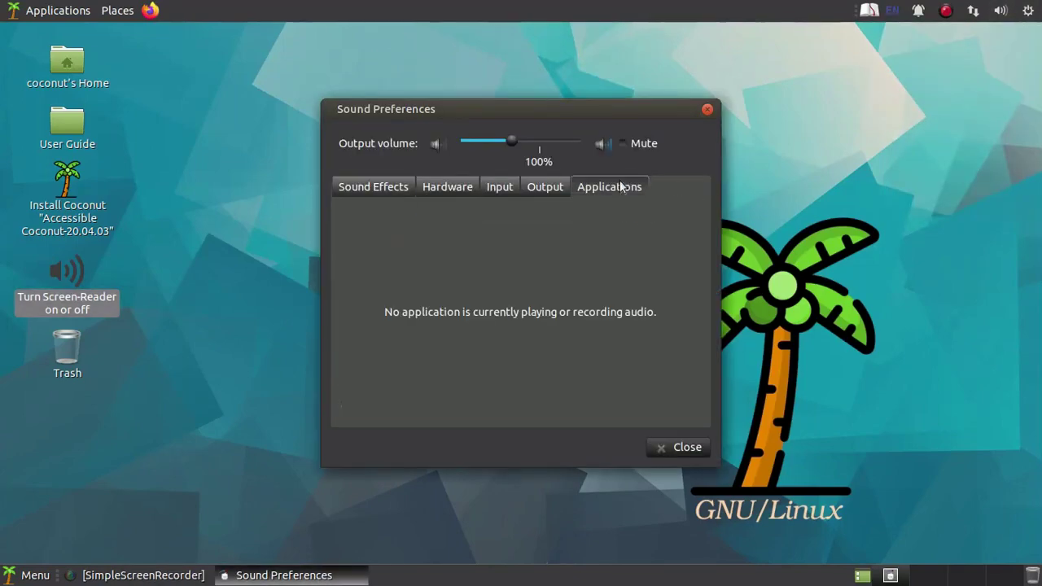
{"action": "left_click", "coordinate": [549, 188]}
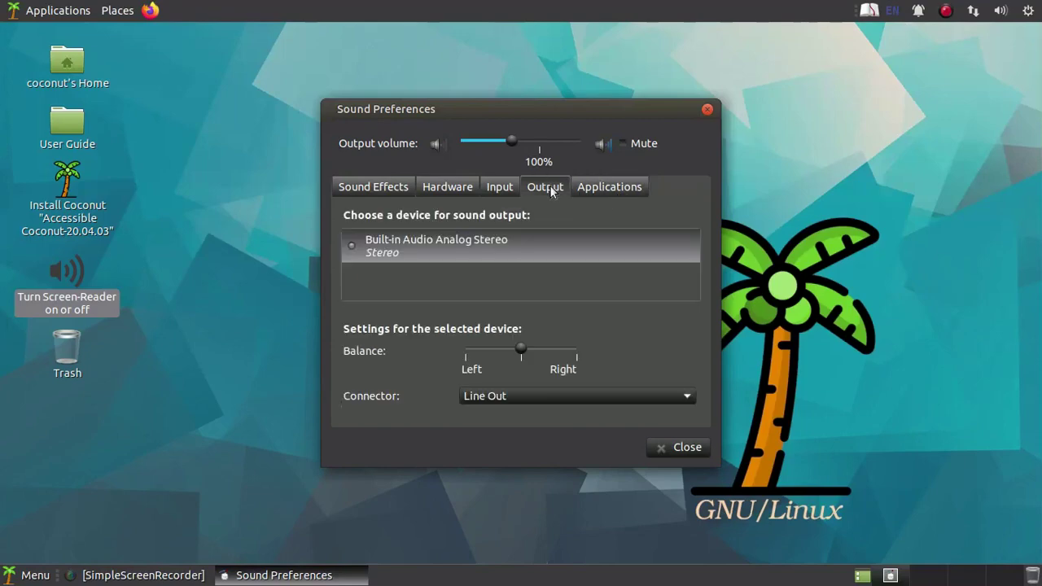
{"action": "left_click", "coordinate": [496, 189]}
{"action": "left_click", "coordinate": [456, 190]}
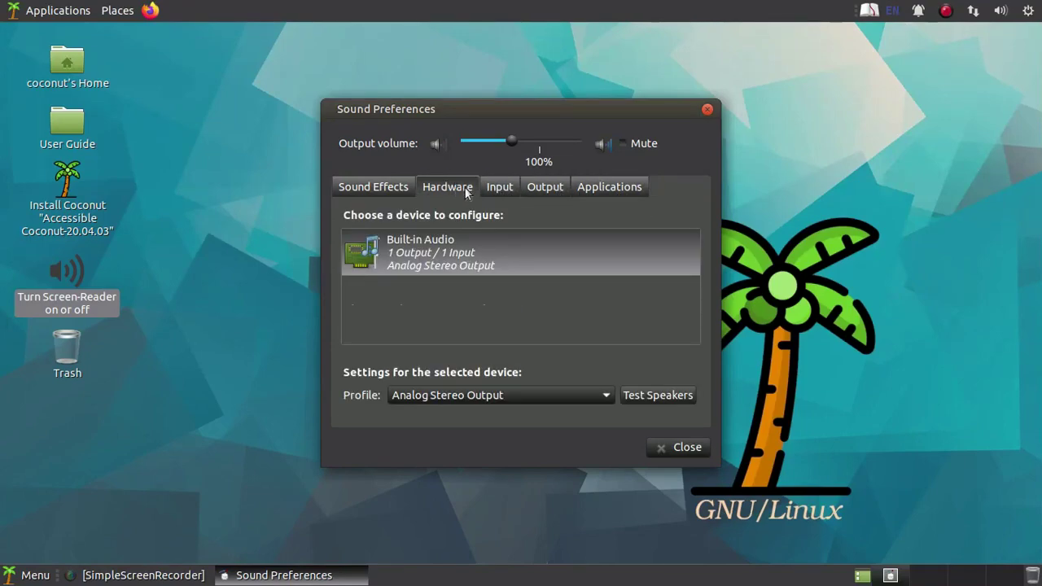
{"action": "left_click", "coordinate": [397, 190]}
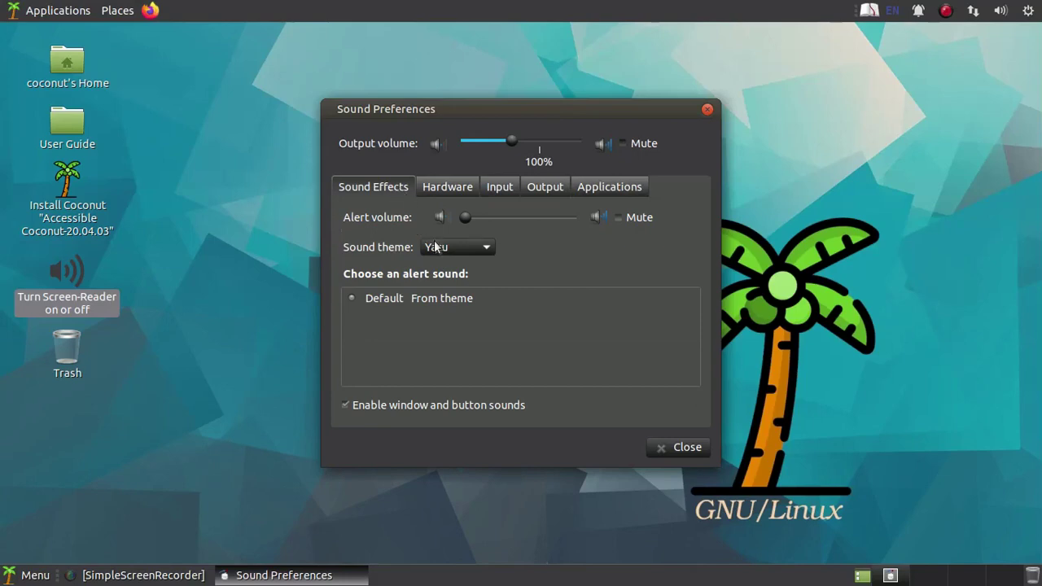
{"action": "left_click", "coordinate": [461, 189]}
{"action": "left_click", "coordinate": [501, 191]}
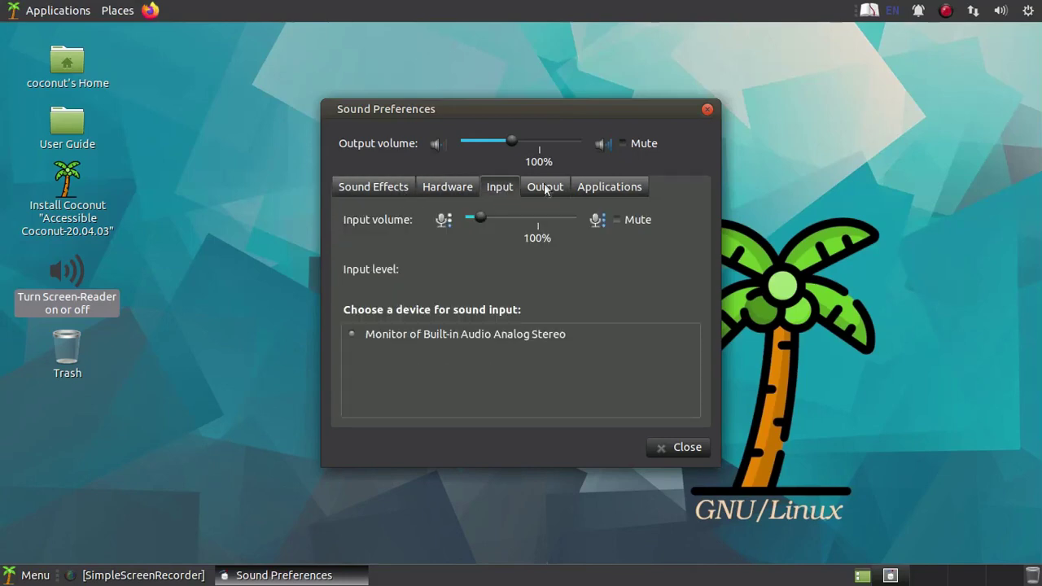
{"action": "left_click", "coordinate": [542, 188]}
{"action": "left_click", "coordinate": [627, 188]}
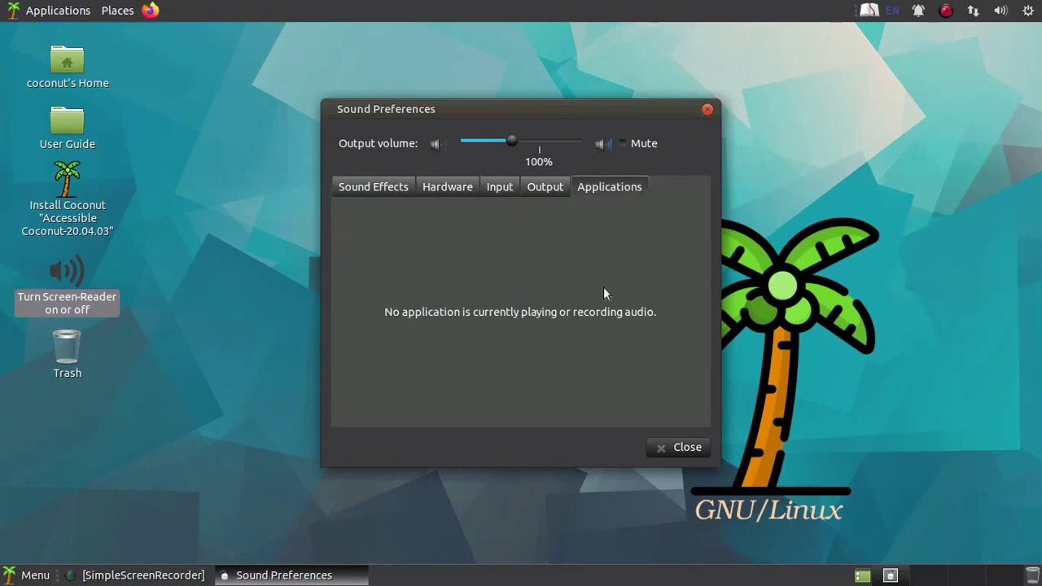
{"action": "left_click", "coordinate": [625, 145]}
{"action": "left_click", "coordinate": [706, 108]}
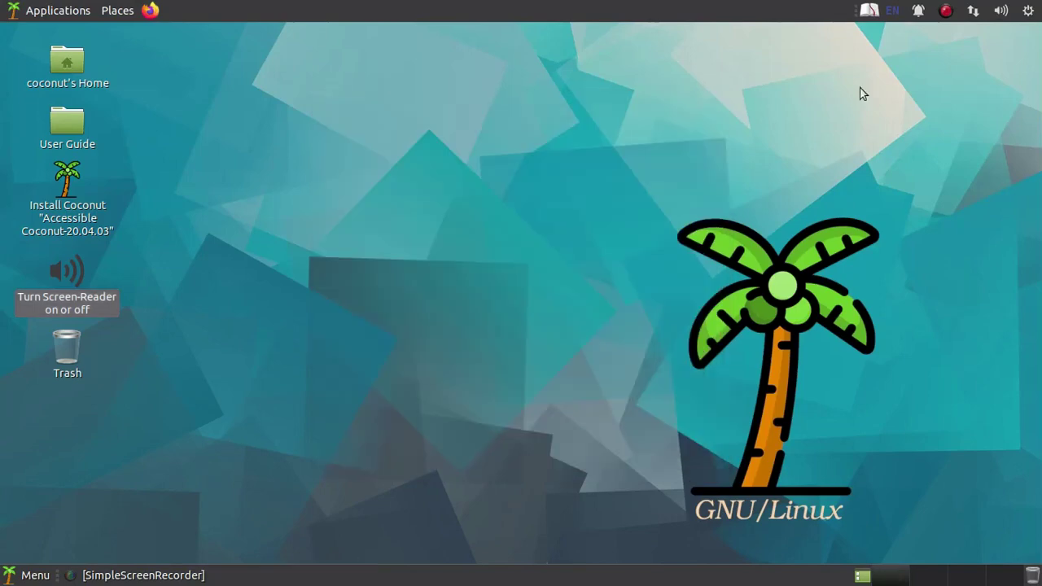
{"action": "left_click", "coordinate": [1027, 11]}
- View About This Computer in System Monitor, close it, and bring up the Applications menu
{"action": "left_click", "coordinate": [1003, 35]}
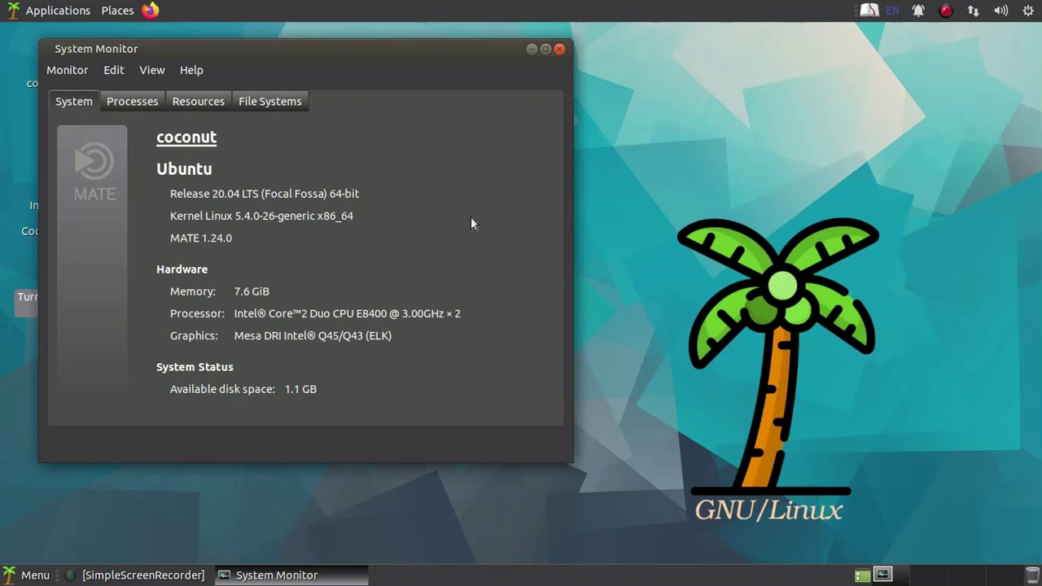
{"action": "left_click", "coordinate": [561, 50]}
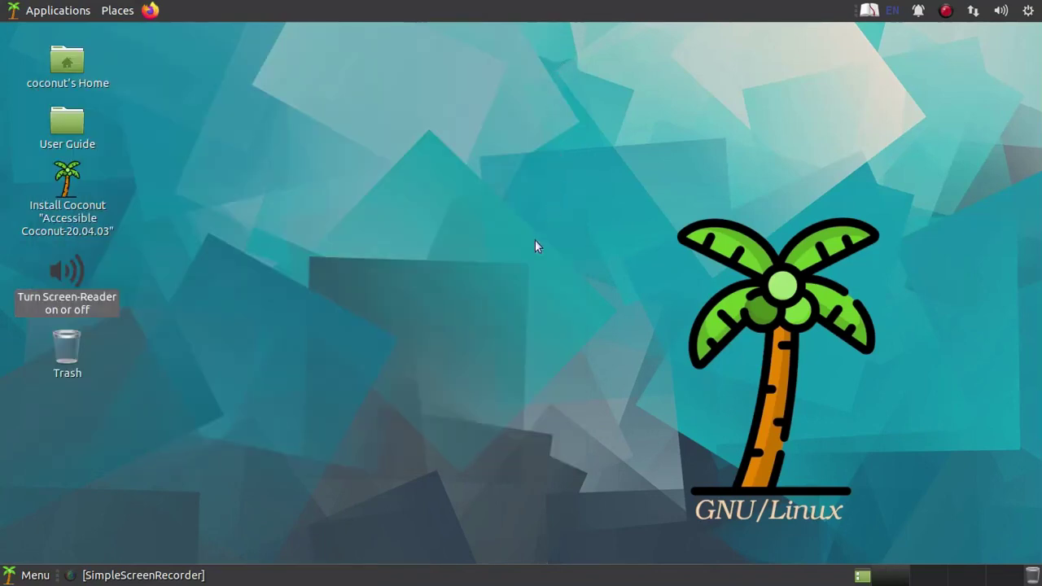
{"action": "left_click", "coordinate": [36, 12]}
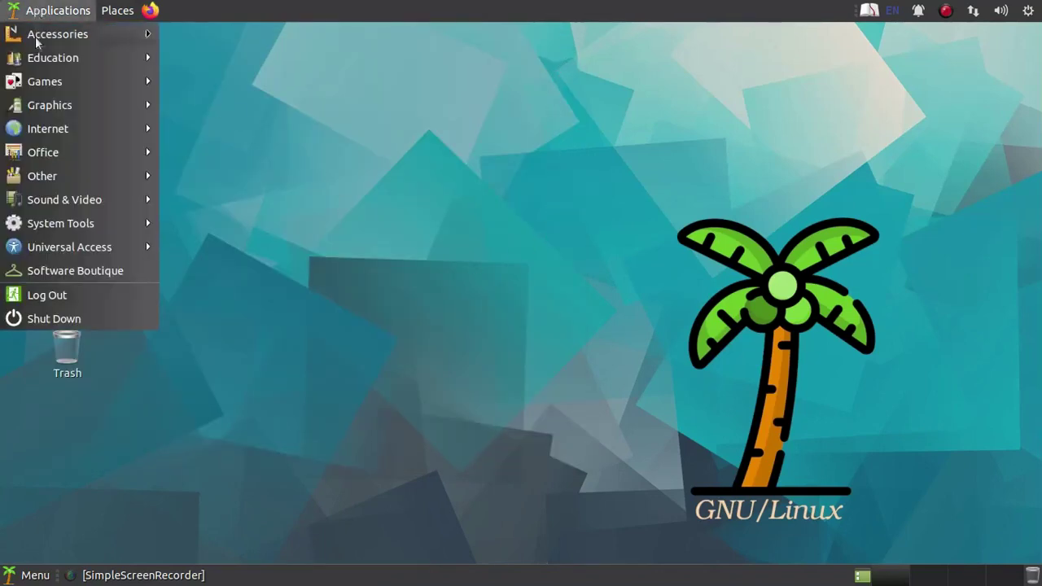
- Launch Chromium from Applications > Internet and Google 'coconut linux'
{"action": "mouse_move", "coordinate": [56, 134]}
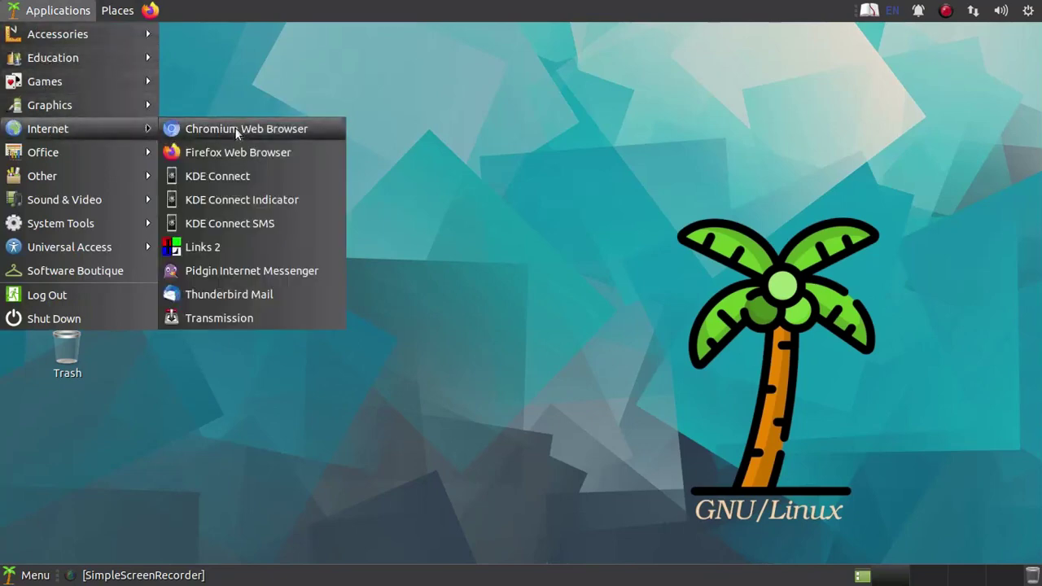
{"action": "left_click", "coordinate": [235, 128]}
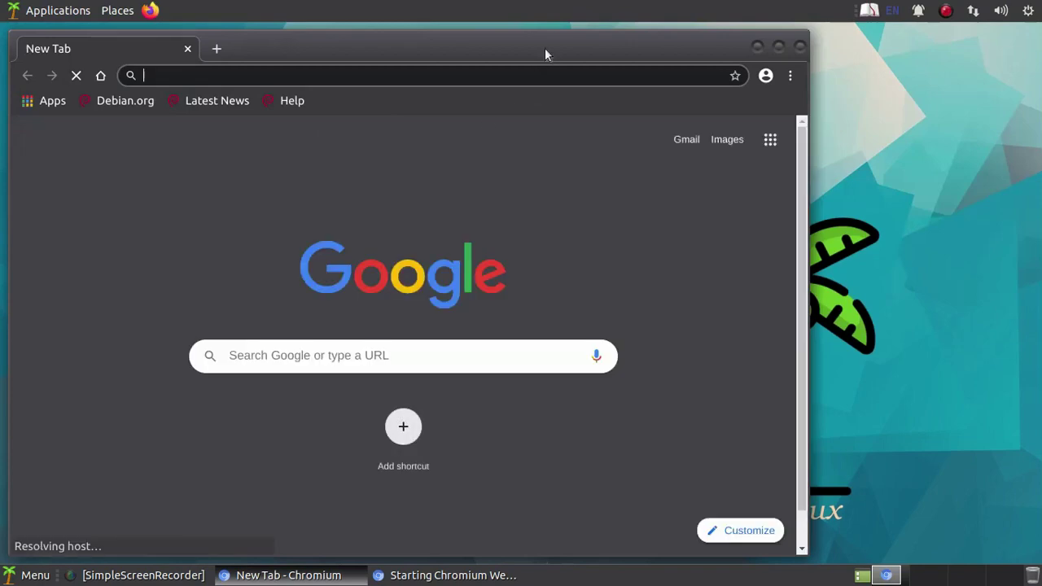
{"action": "left_click_drag", "start_coordinate": [546, 50], "coordinate": [666, 39]}
{"action": "left_click", "coordinate": [529, 357]}
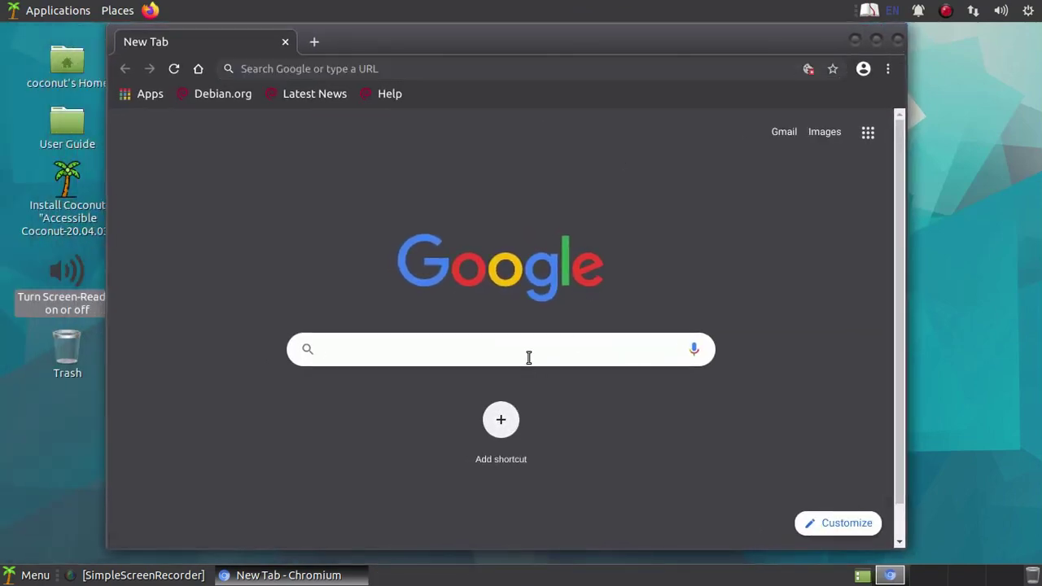
{"action": "type", "text": "c"}
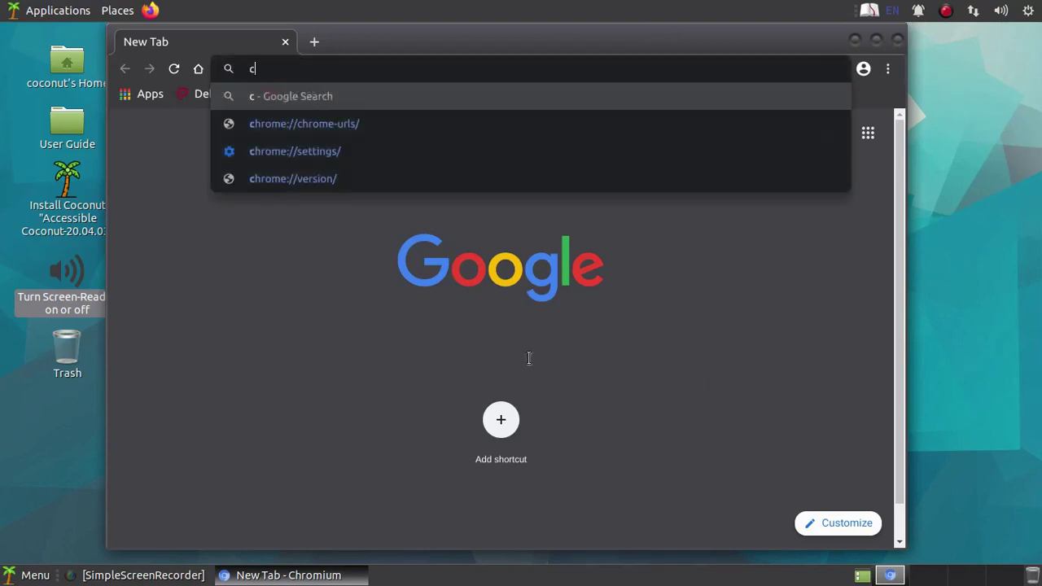
{"action": "type", "text": "oconut li"}
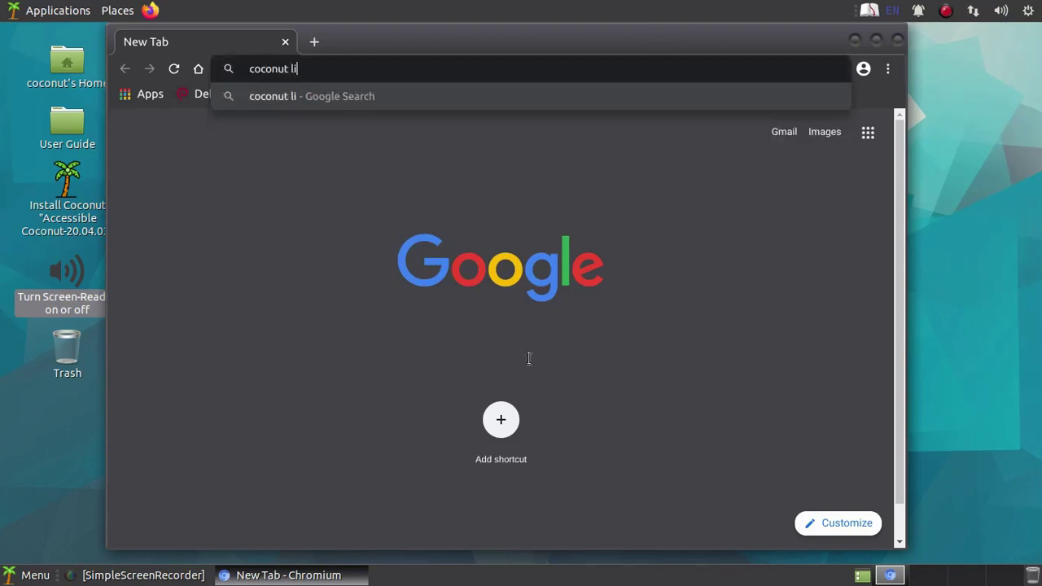
{"action": "type", "text": "nux"}
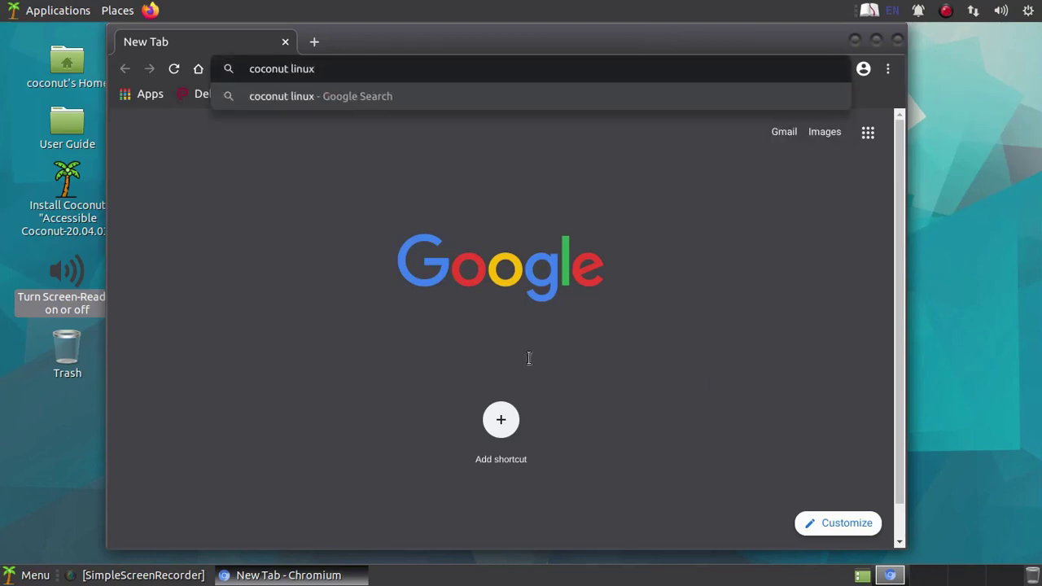
{"action": "key", "text": "Return"}
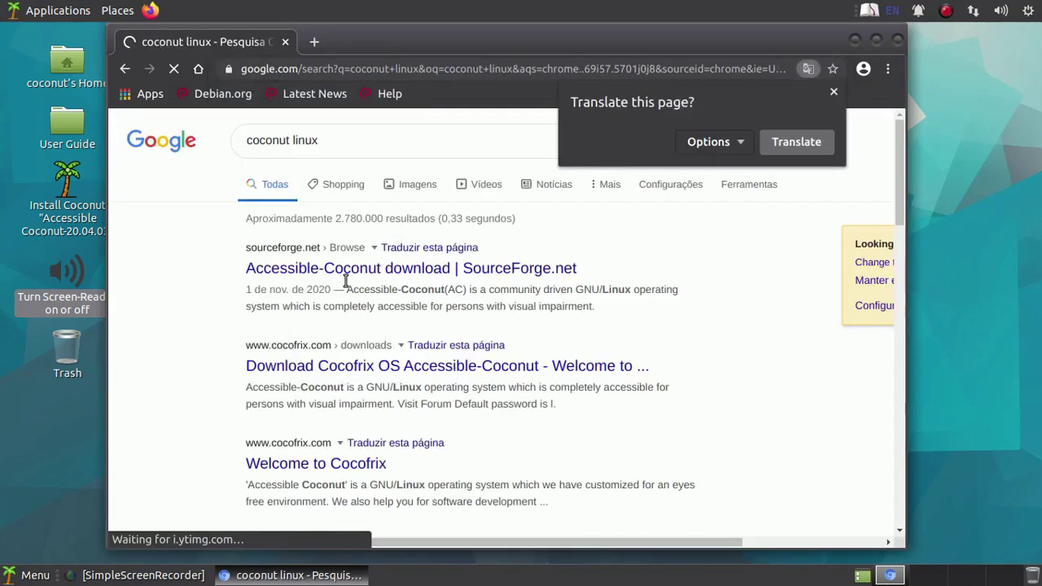
- Open the SourceForge result in a new tab and search 'coconut linux distrowatch'
{"action": "right_click", "coordinate": [344, 274]}
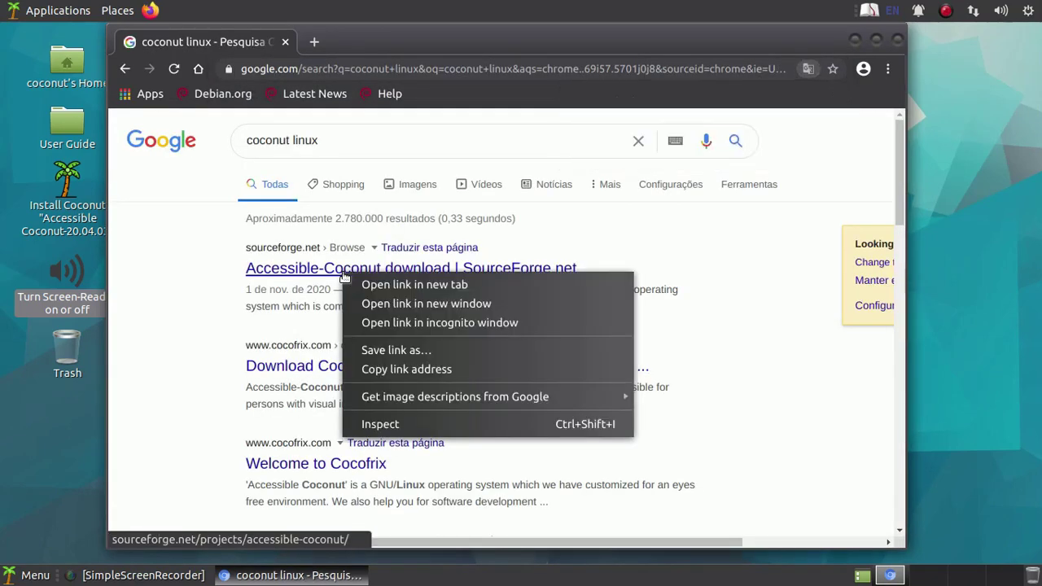
{"action": "left_click", "coordinate": [392, 285]}
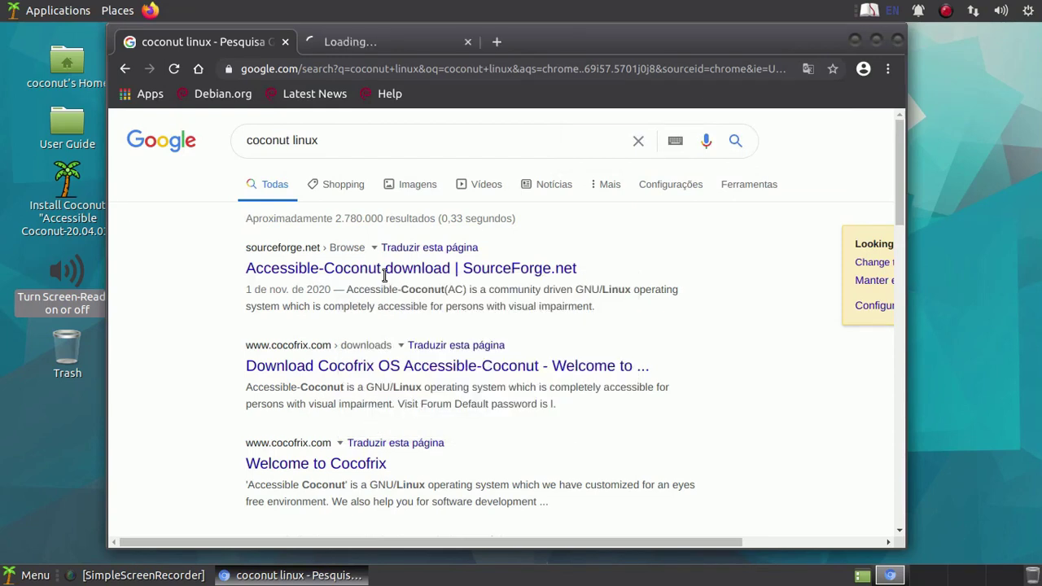
{"action": "left_click", "coordinate": [375, 141]}
{"action": "type", "text": "distro"}
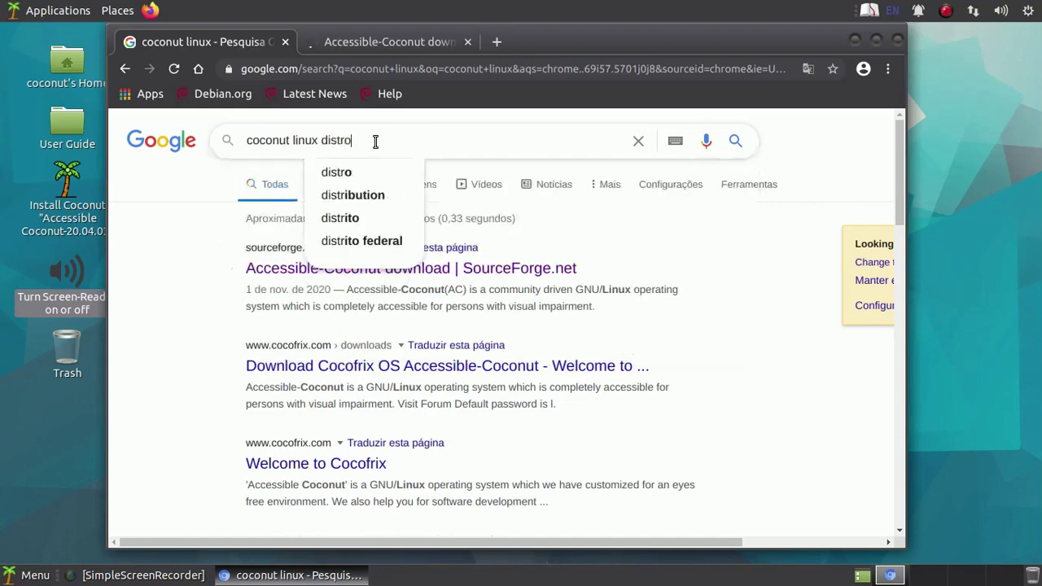
{"action": "type", "text": "watch"}
{"action": "key", "text": "Return"}
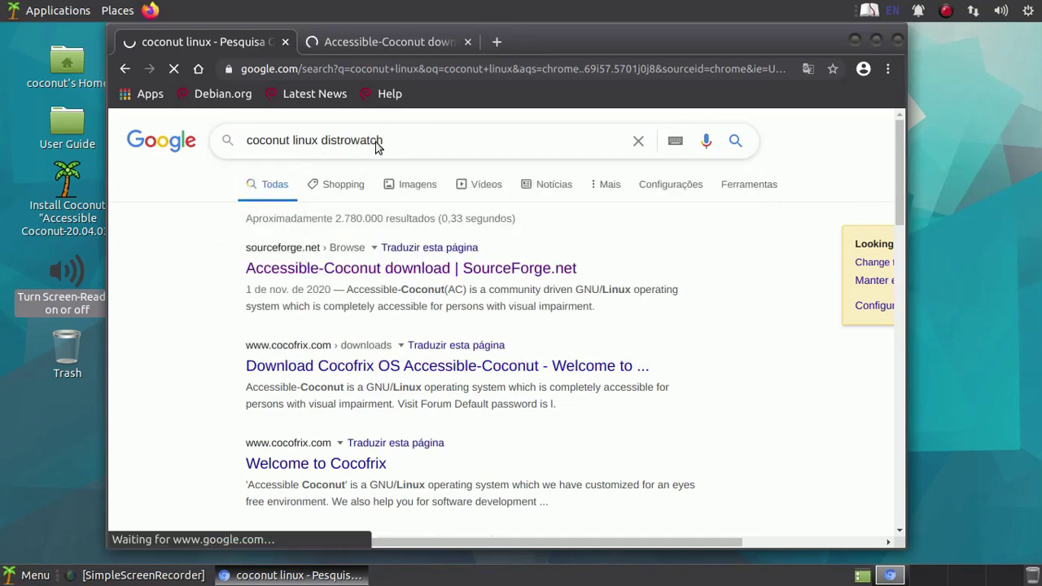
{"action": "scroll", "coordinate": [338, 241], "scroll_direction": "down", "scroll_amount": 5}
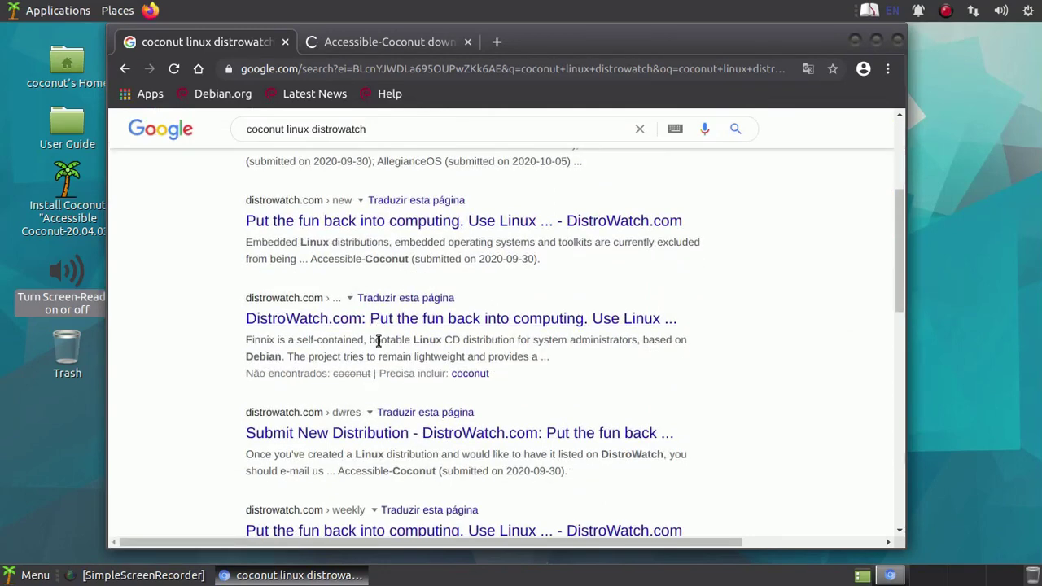
{"action": "scroll", "coordinate": [377, 340], "scroll_direction": "up", "scroll_amount": 2}
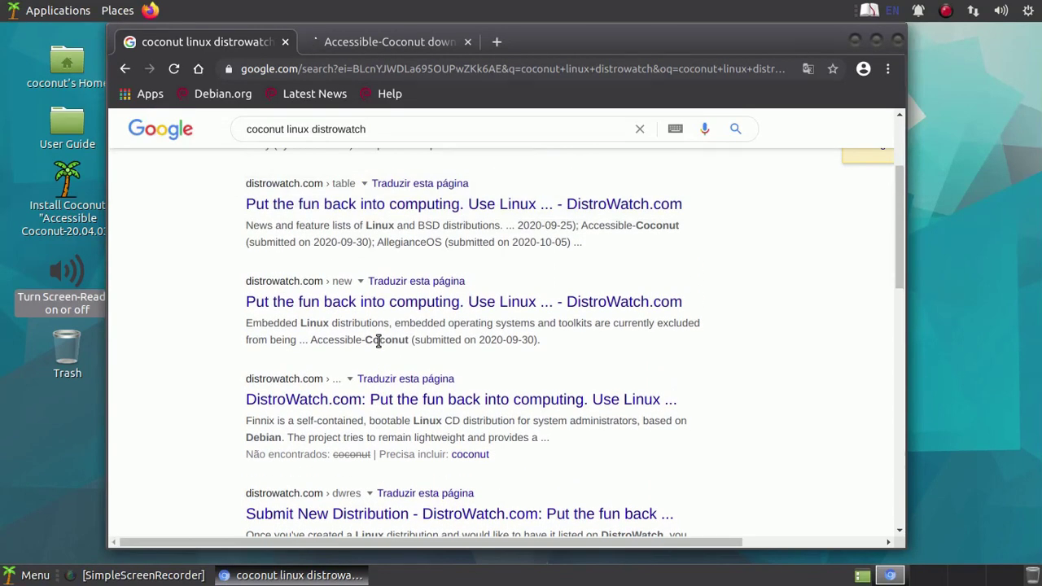
{"action": "scroll", "coordinate": [378, 342], "scroll_direction": "up", "scroll_amount": 1}
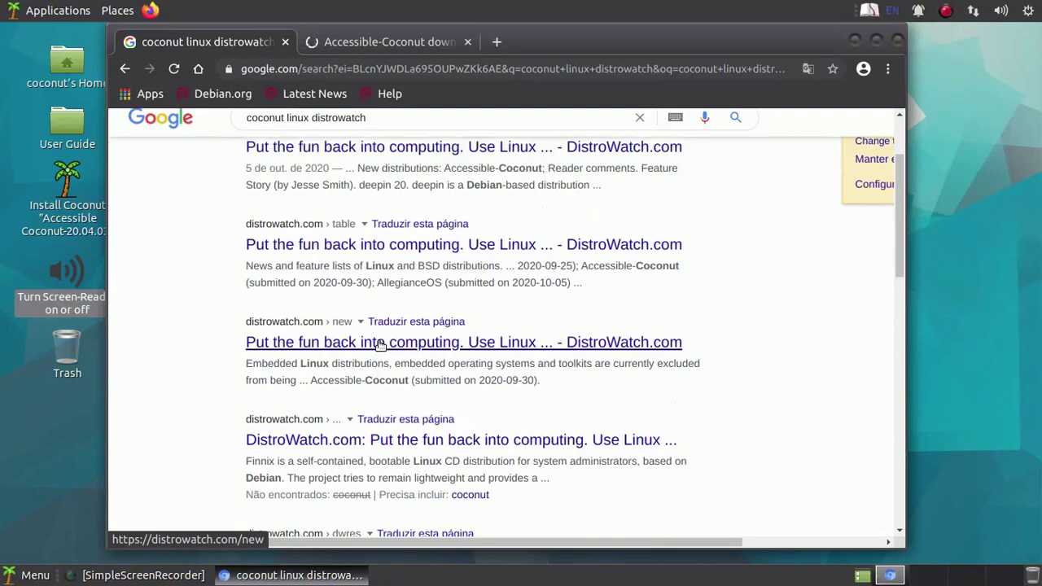
{"action": "scroll", "coordinate": [378, 344], "scroll_direction": "up", "scroll_amount": 1}
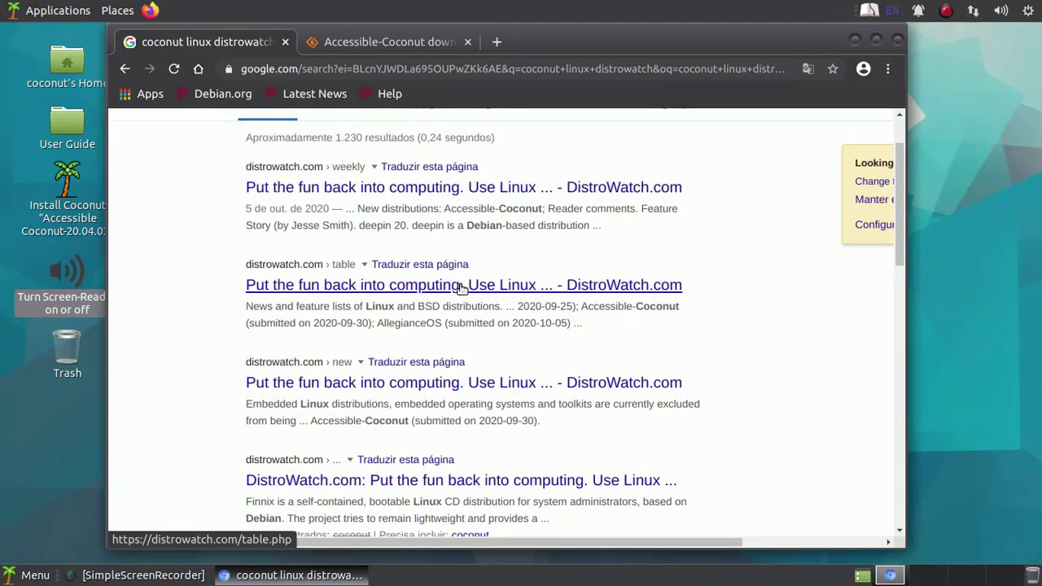
{"action": "scroll", "coordinate": [460, 289], "scroll_direction": "up", "scroll_amount": 1}
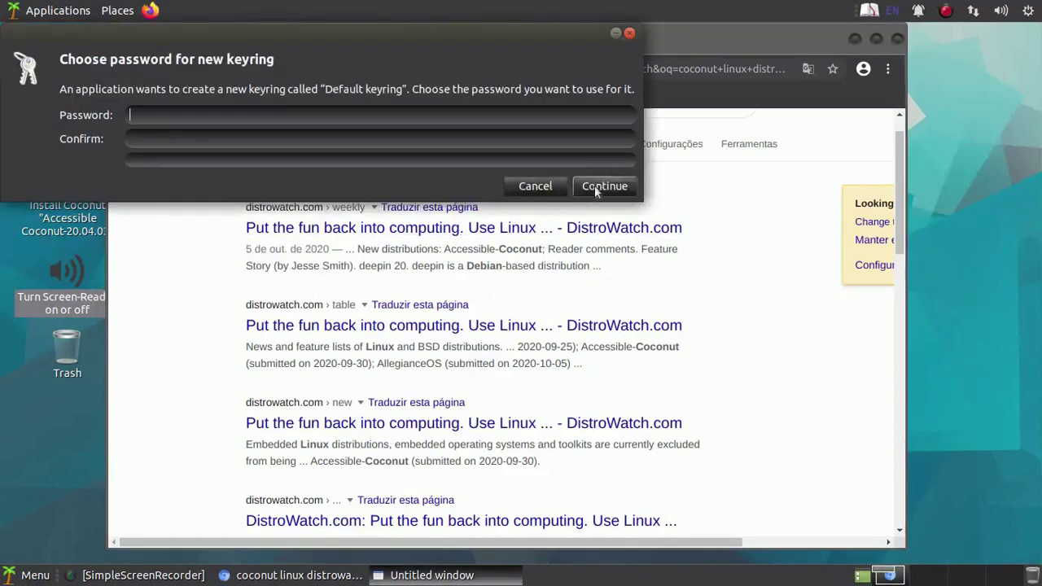
- Dismiss the keyring prompt, open the top DistroWatch result in a new tab, and return to SourceForge
{"action": "left_click", "coordinate": [604, 186]}
{"action": "left_click", "coordinate": [774, 131]}
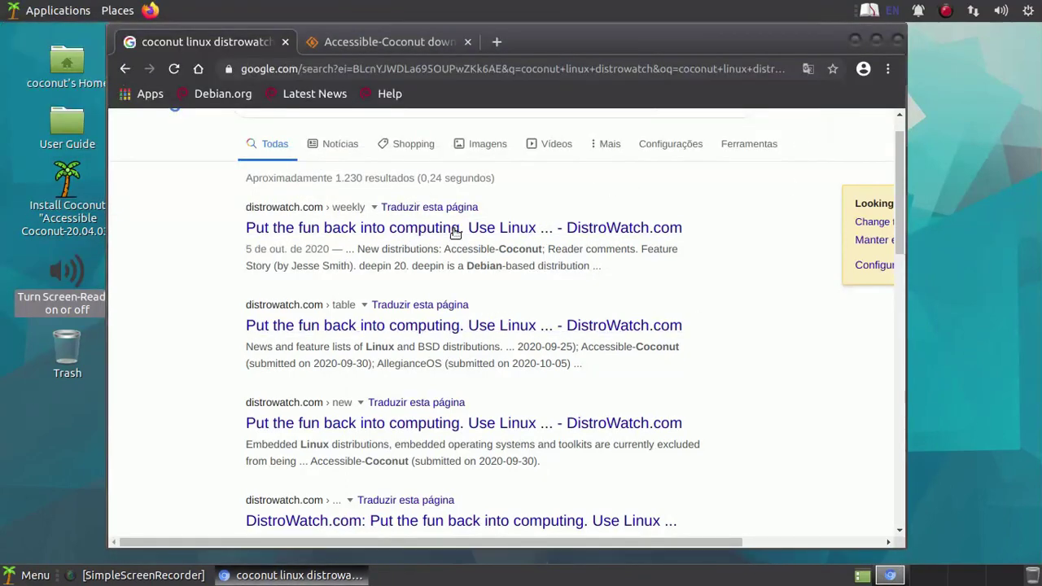
{"action": "right_click", "coordinate": [456, 233]}
{"action": "left_click", "coordinate": [489, 235]}
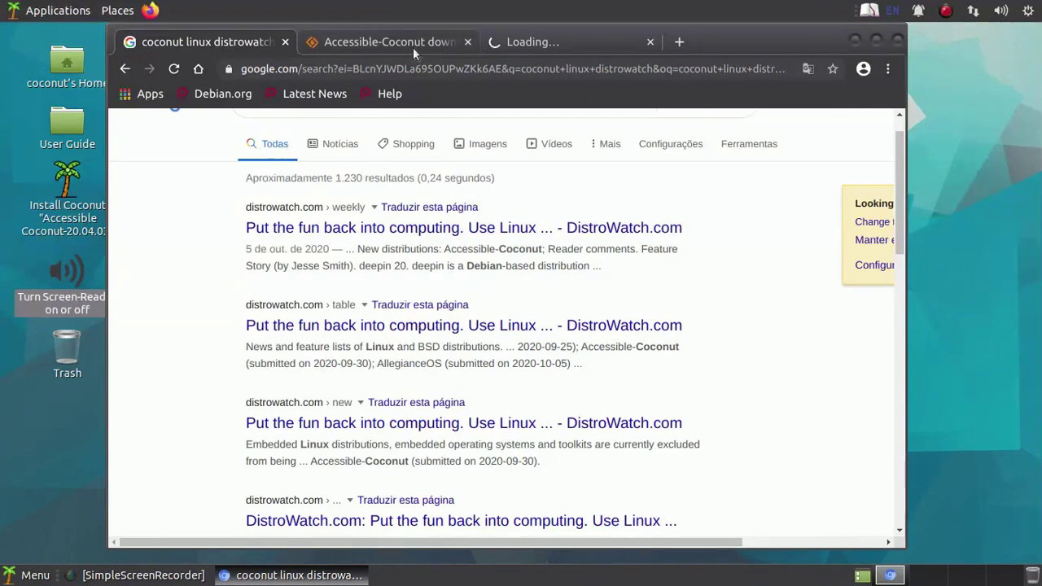
{"action": "left_click", "coordinate": [412, 45]}
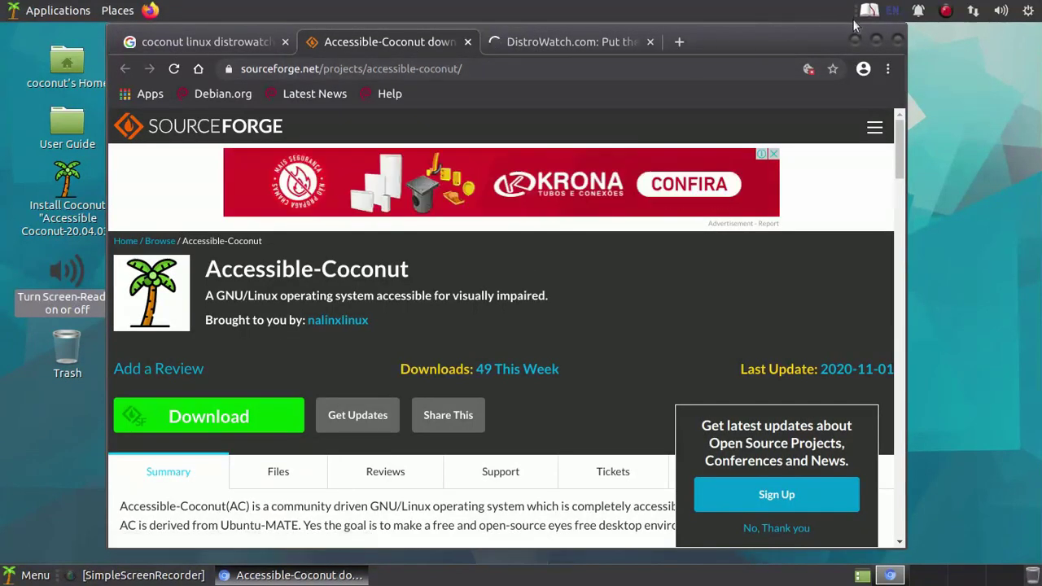
- Maximize the browser and translate the SourceForge page to English
{"action": "left_click", "coordinate": [876, 41]}
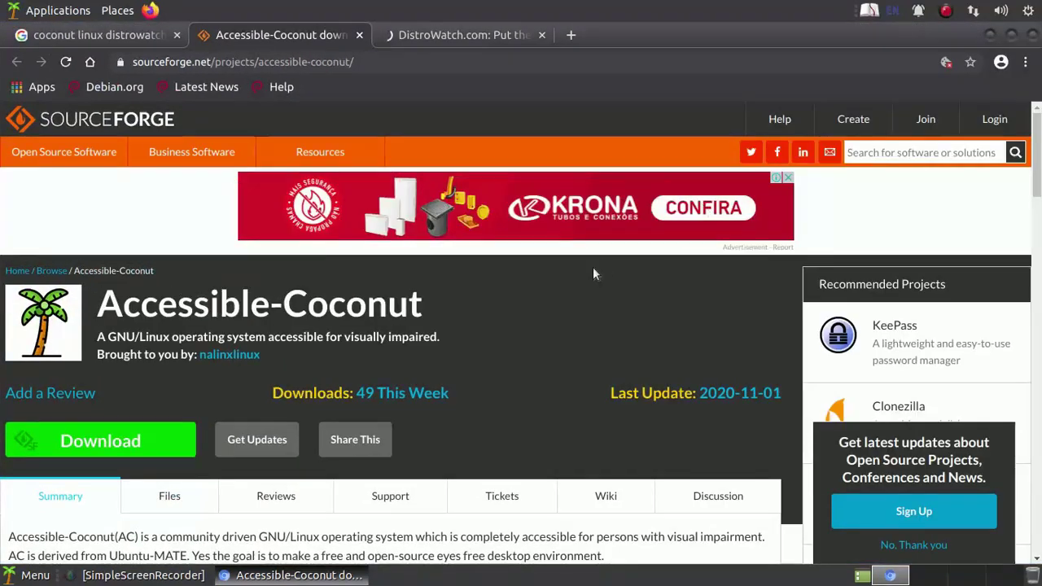
{"action": "scroll", "coordinate": [523, 309], "scroll_direction": "down", "scroll_amount": 2}
{"action": "scroll", "coordinate": [521, 315], "scroll_direction": "down", "scroll_amount": 2}
{"action": "right_click", "coordinate": [521, 322]}
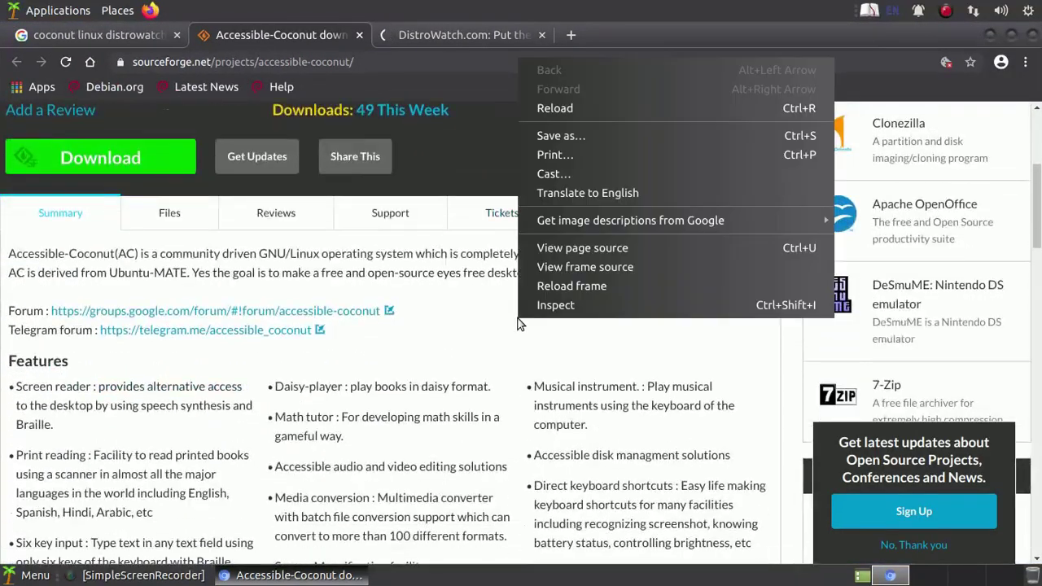
{"action": "left_click", "coordinate": [610, 195]}
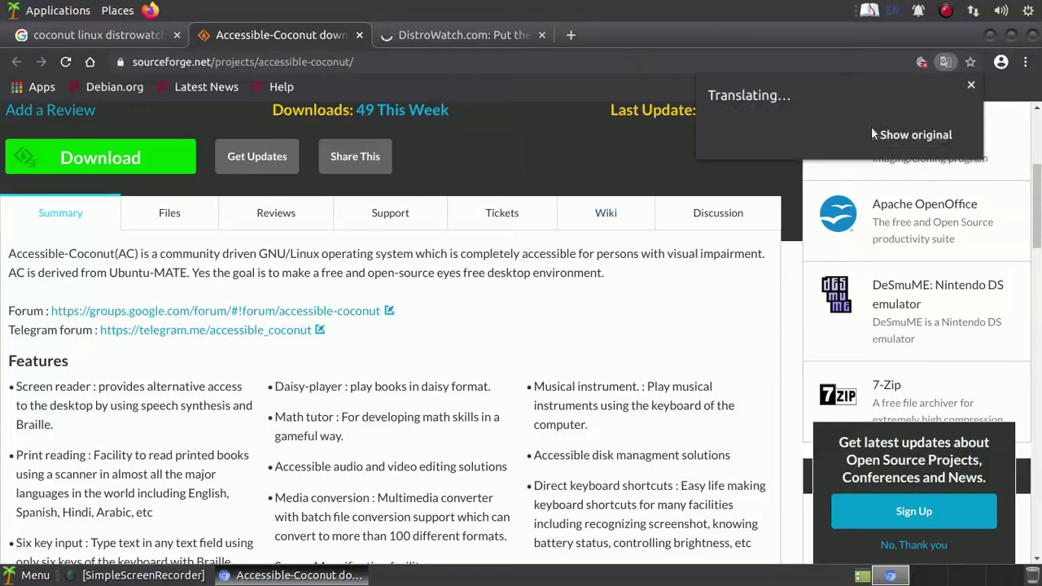
- Change the translation language to Portuguese and translate the page
{"action": "left_click", "coordinate": [955, 137]}
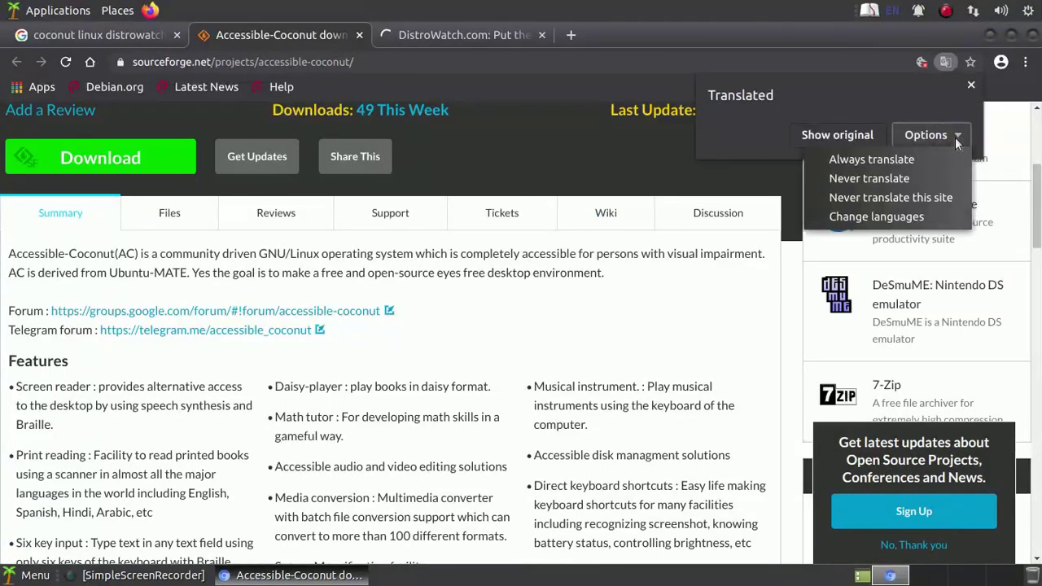
{"action": "left_click", "coordinate": [898, 219]}
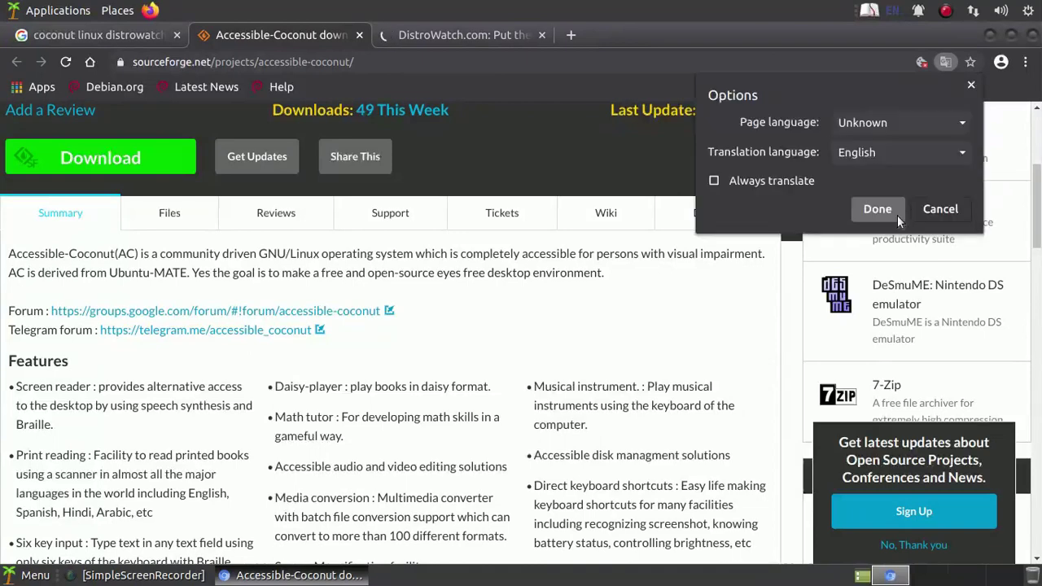
{"action": "left_click", "coordinate": [920, 155]}
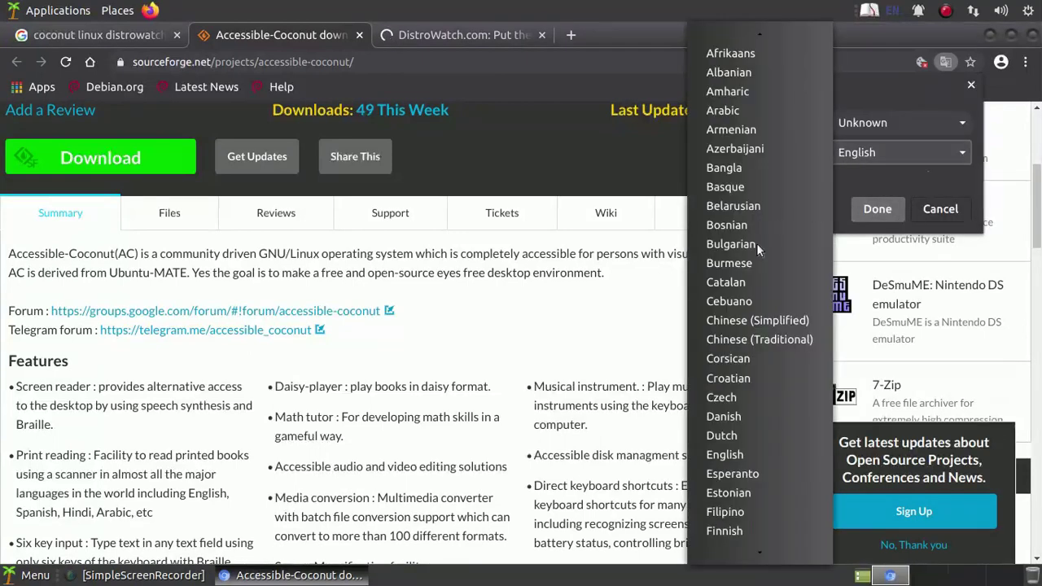
{"action": "scroll", "coordinate": [737, 367], "scroll_direction": "down", "scroll_amount": 3}
{"action": "scroll", "coordinate": [738, 378], "scroll_direction": "down", "scroll_amount": 8}
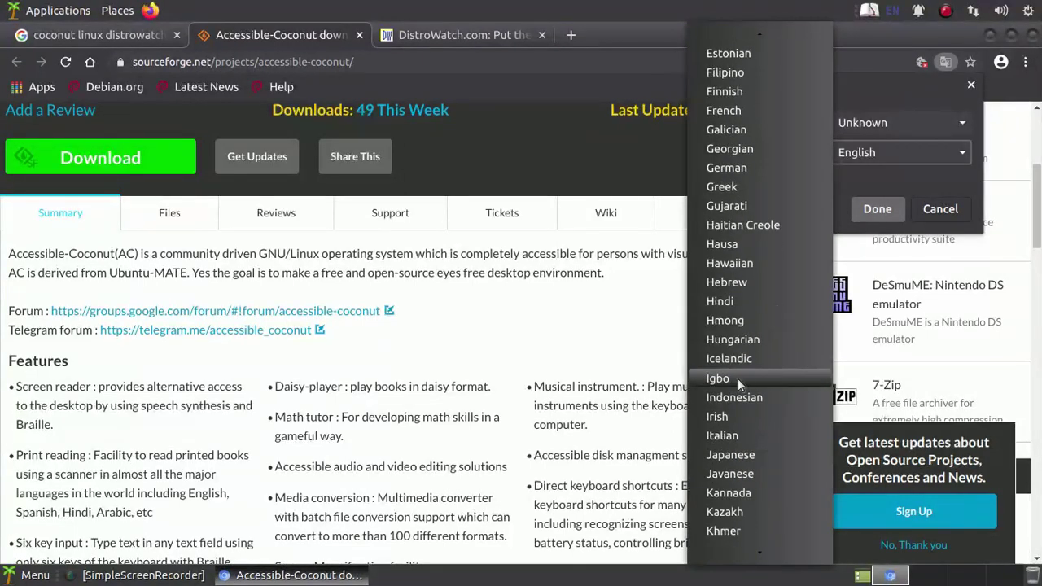
{"action": "scroll", "coordinate": [738, 379], "scroll_direction": "down", "scroll_amount": 6}
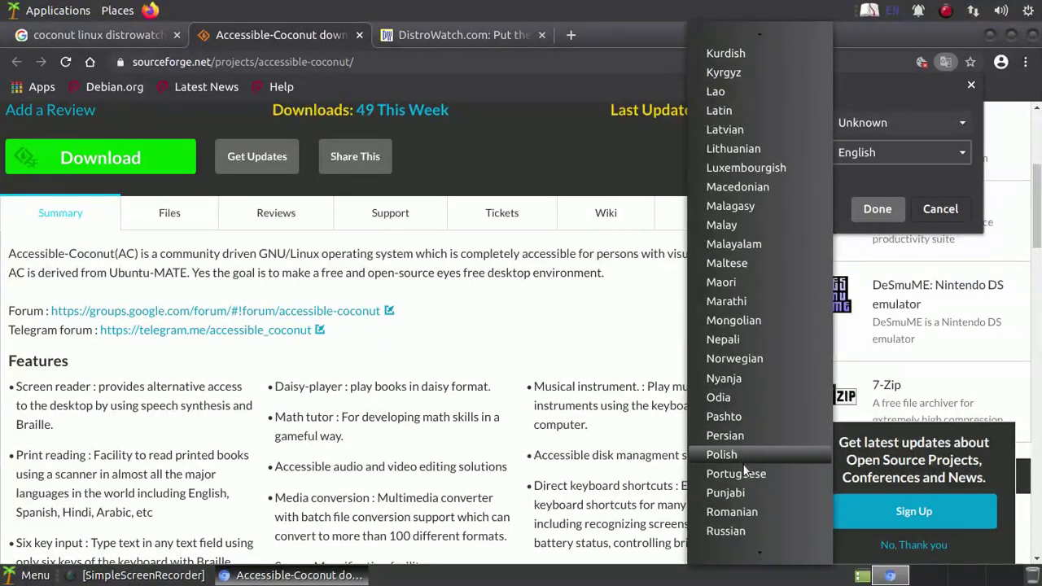
{"action": "left_click", "coordinate": [743, 471]}
{"action": "left_click", "coordinate": [866, 210]}
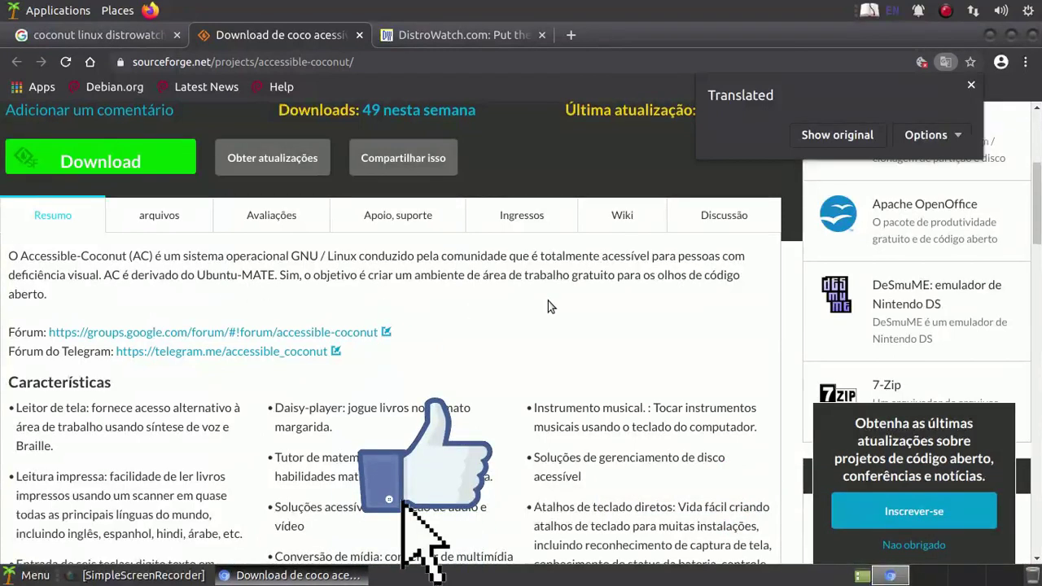
- Scroll through the Portuguese page and back up to its header
{"action": "scroll", "coordinate": [548, 307], "scroll_direction": "down", "scroll_amount": 3}
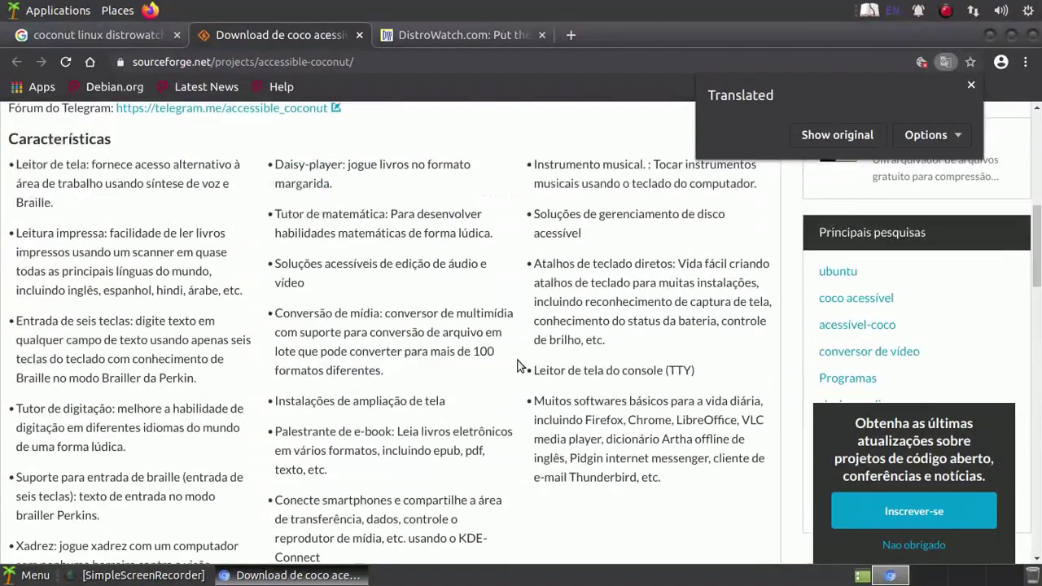
{"action": "scroll", "coordinate": [517, 365], "scroll_direction": "down", "scroll_amount": 1}
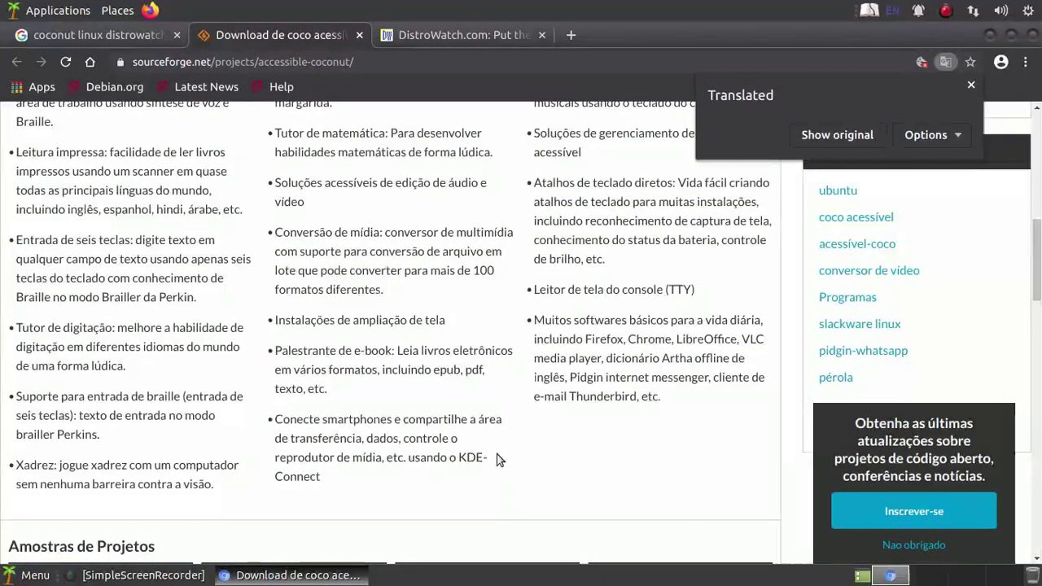
{"action": "scroll", "coordinate": [499, 460], "scroll_direction": "up", "scroll_amount": 1}
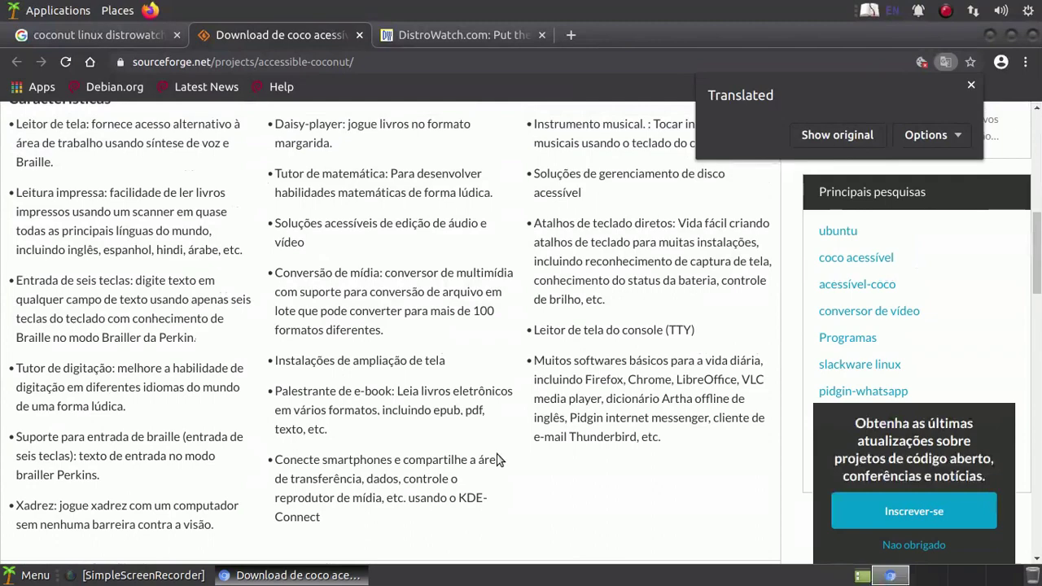
{"action": "scroll", "coordinate": [499, 461], "scroll_direction": "up", "scroll_amount": 5}
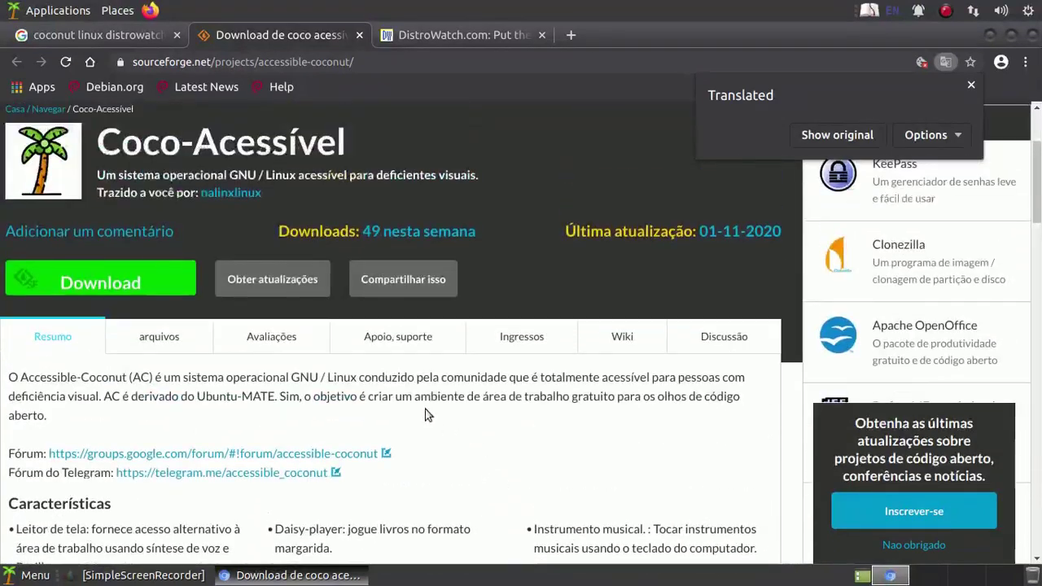
- On the DistroWatch tab, find 'coco' on the page, then open a new tab
{"action": "left_click", "coordinate": [420, 36]}
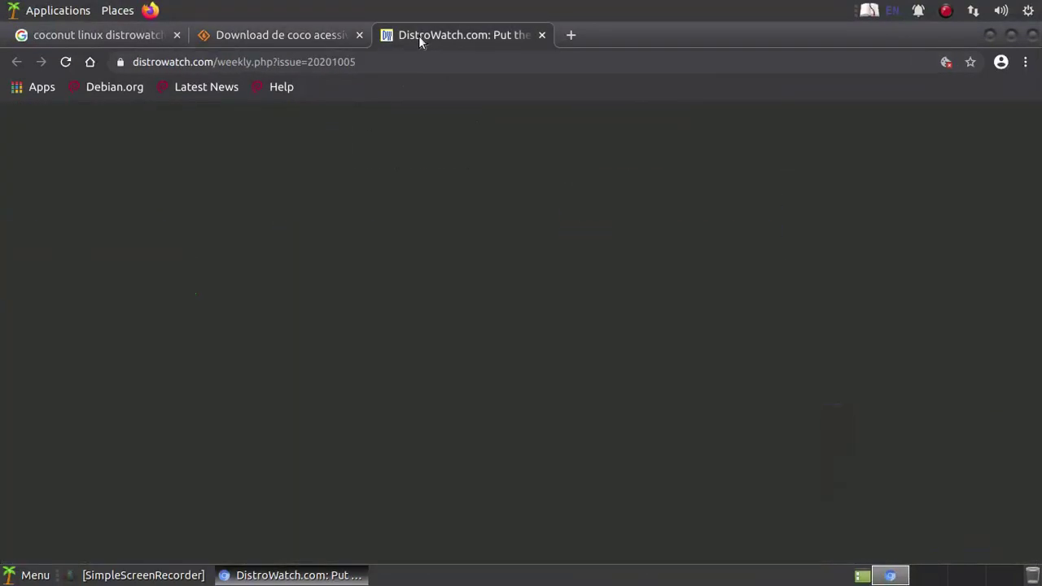
{"action": "scroll", "coordinate": [412, 407], "scroll_direction": "down", "scroll_amount": 5}
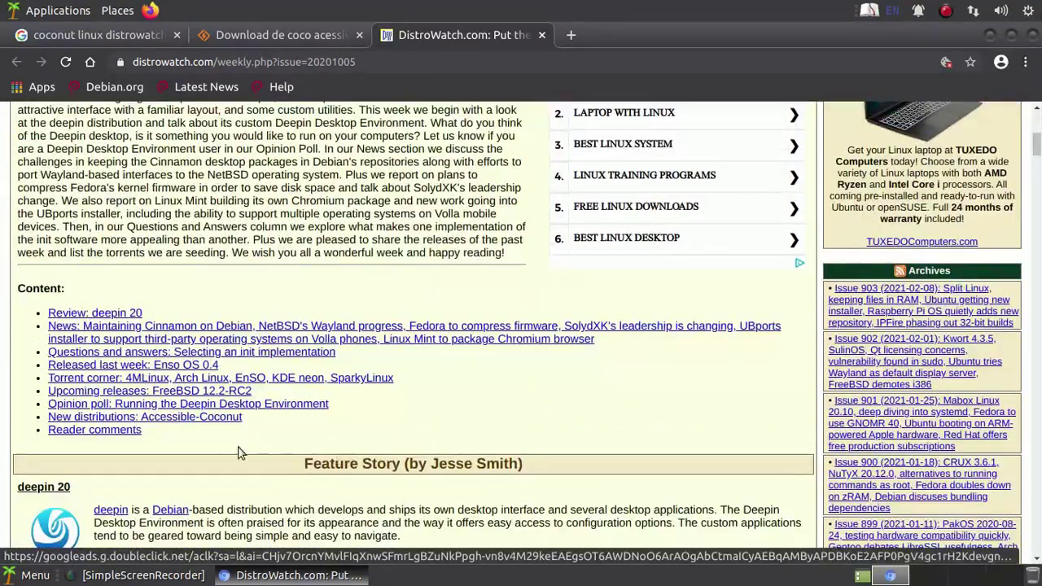
{"action": "key", "text": "ctrl+f"}
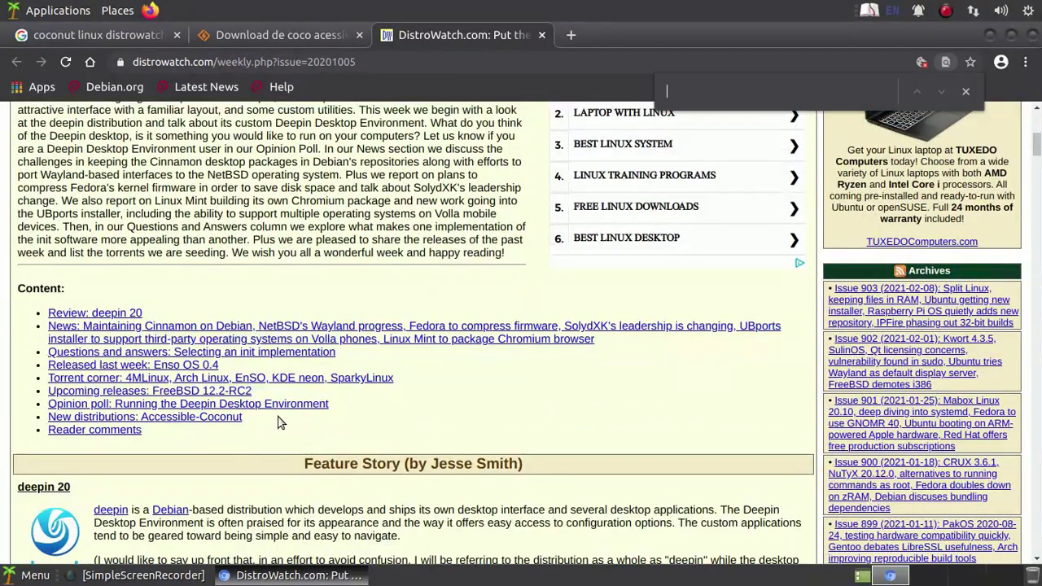
{"action": "type", "text": "coco"}
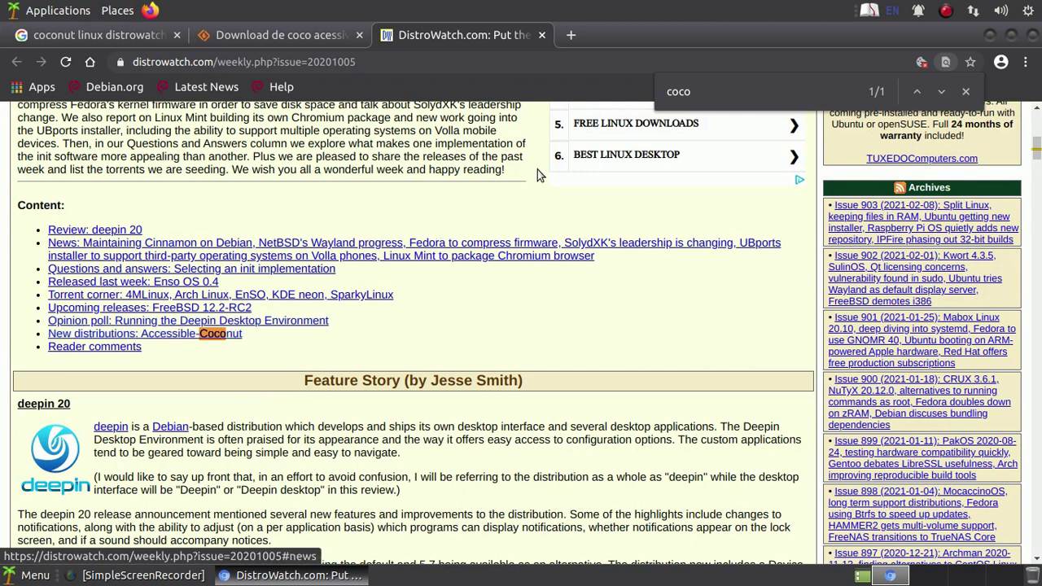
{"action": "left_click", "coordinate": [570, 36]}
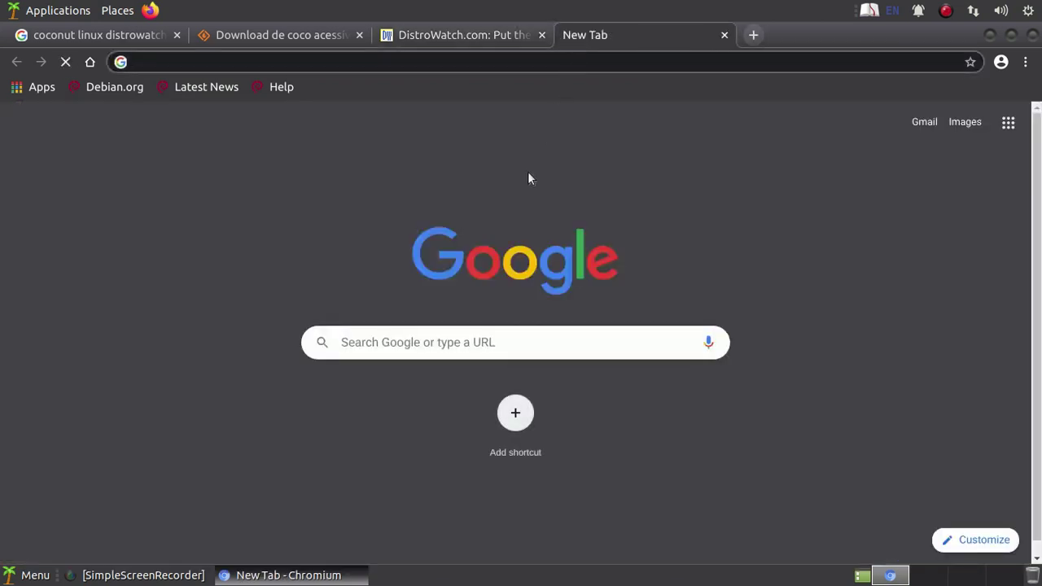
- Load youtube.com in the new tab, then unmute and re-mute the autoplaying ad
{"action": "left_click", "coordinate": [448, 341]}
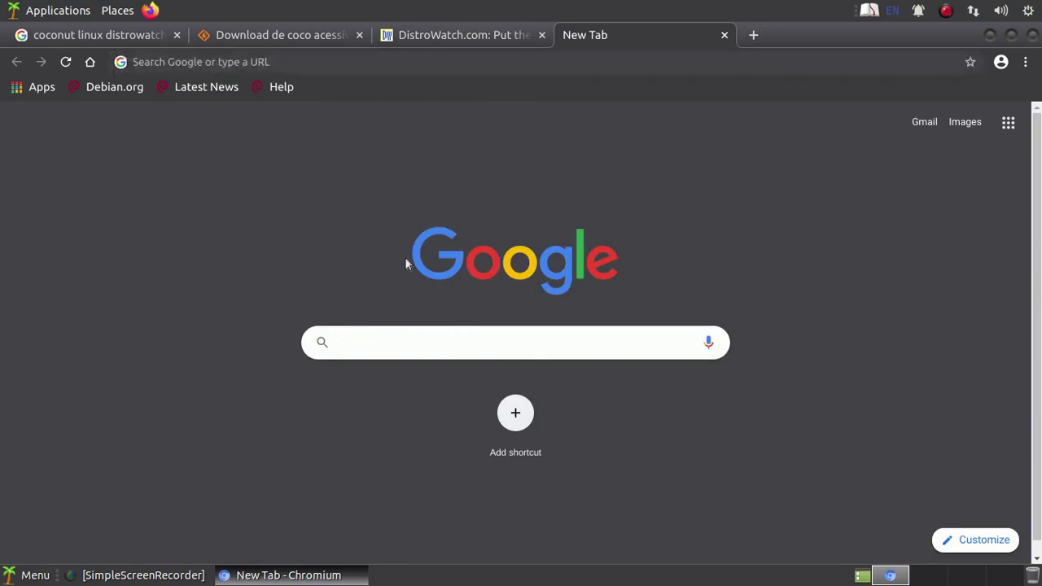
{"action": "left_click", "coordinate": [374, 72]}
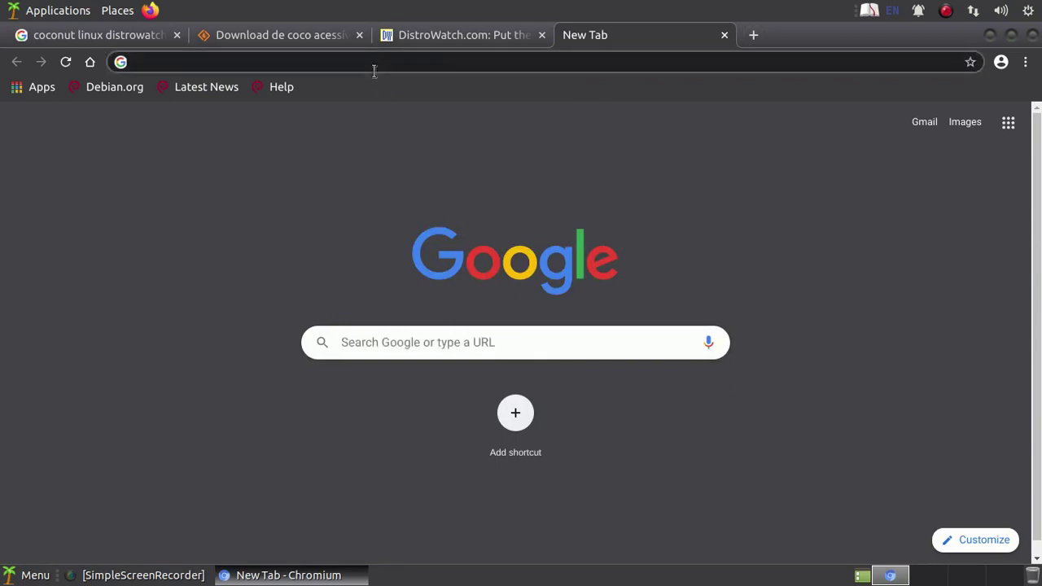
{"action": "type", "text": "youtube."}
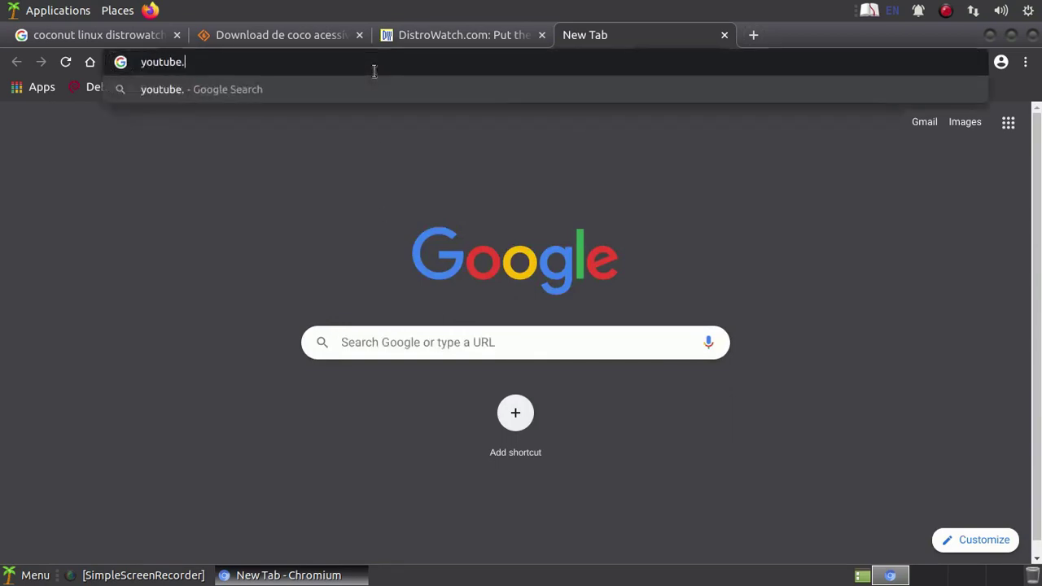
{"action": "type", "text": "com"}
{"action": "key", "text": "Return"}
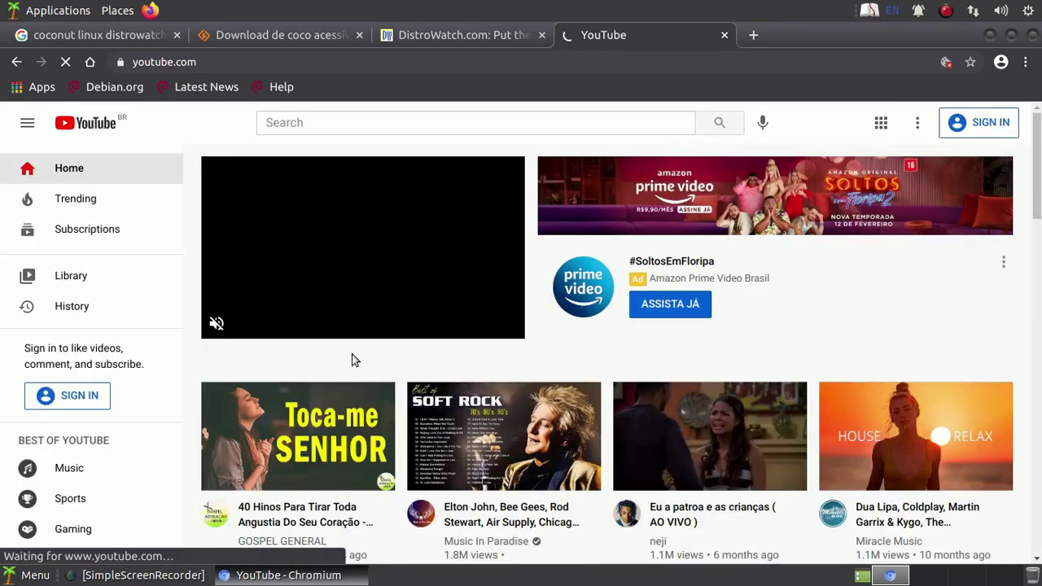
{"action": "left_click", "coordinate": [217, 324]}
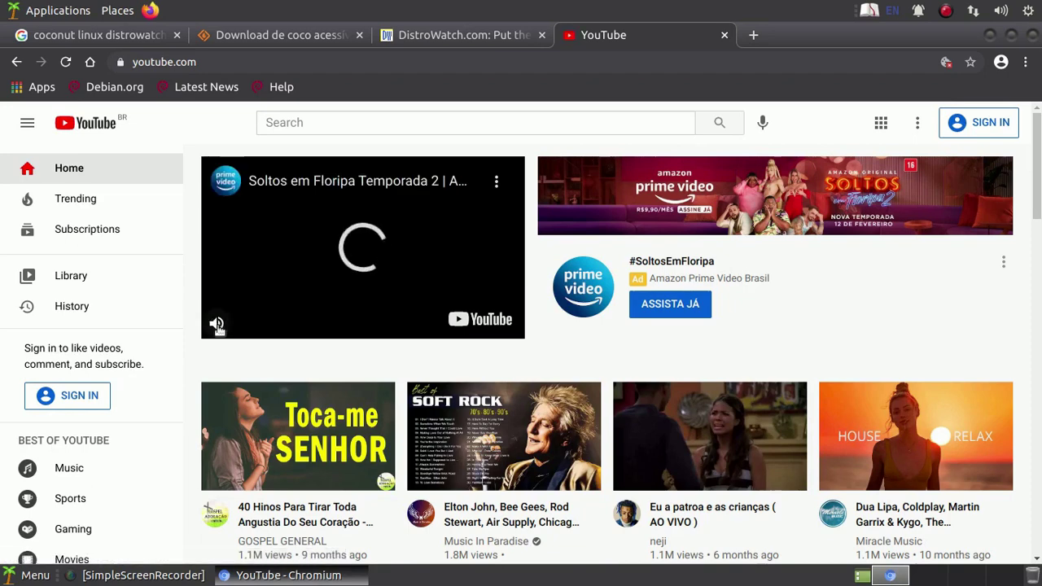
{"action": "left_click", "coordinate": [216, 325]}
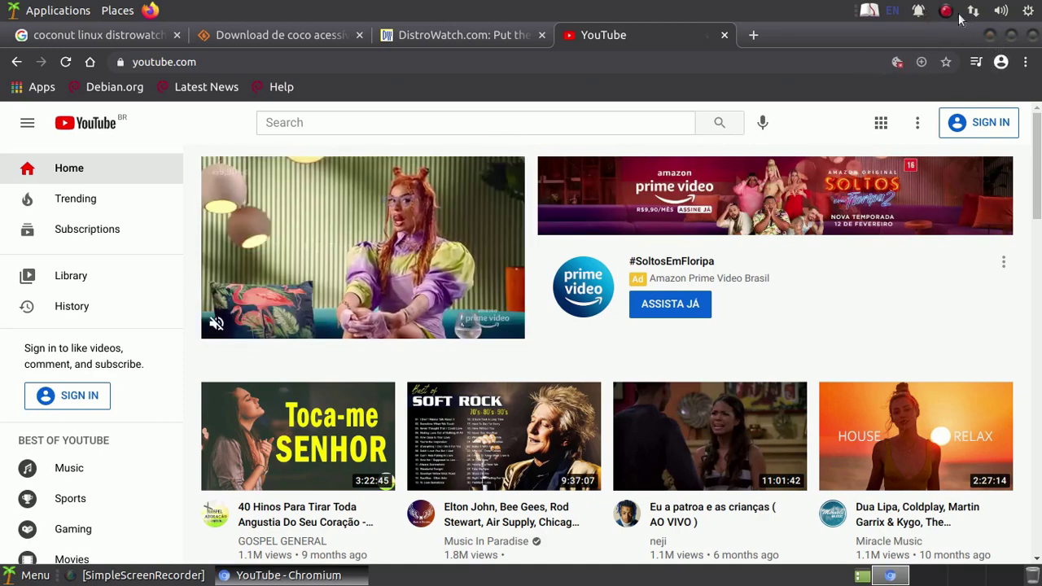
- Lower the output volume, browse the Sound Preferences tabs, then close it and Chromium
{"action": "left_click", "coordinate": [1000, 11]}
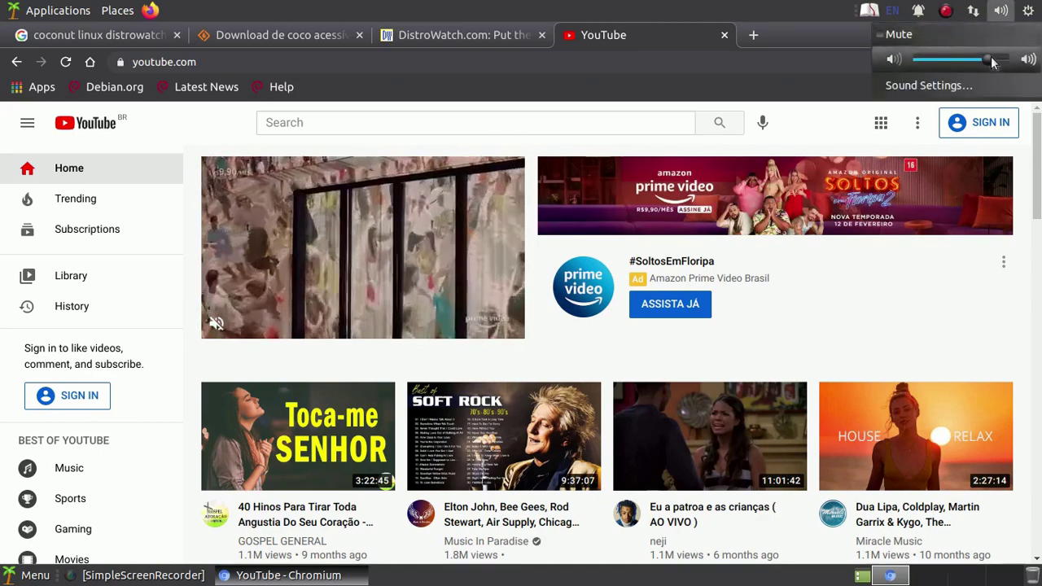
{"action": "left_click_drag", "start_coordinate": [987, 59], "coordinate": [963, 60]}
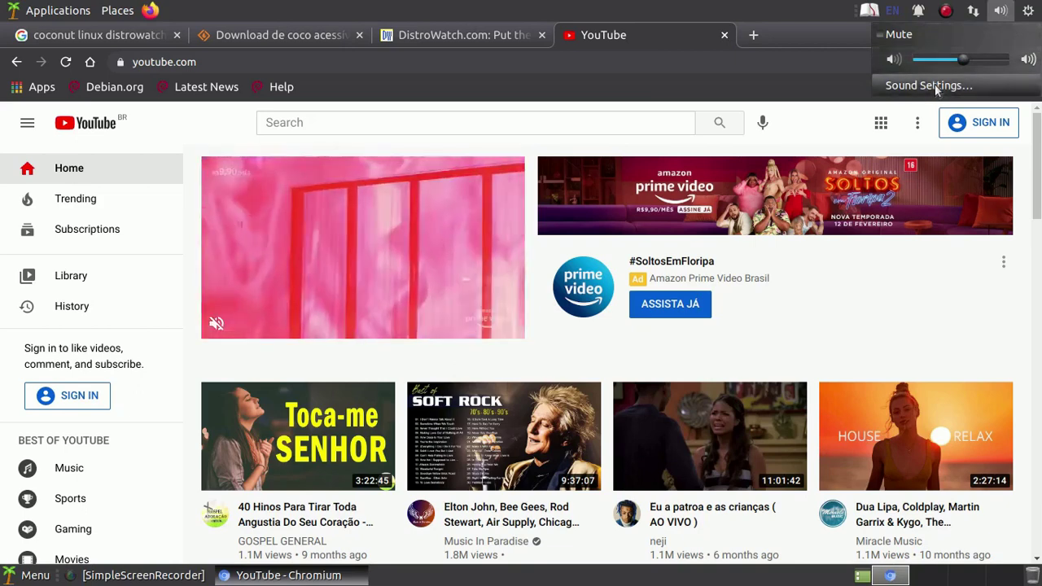
{"action": "left_click", "coordinate": [935, 85]}
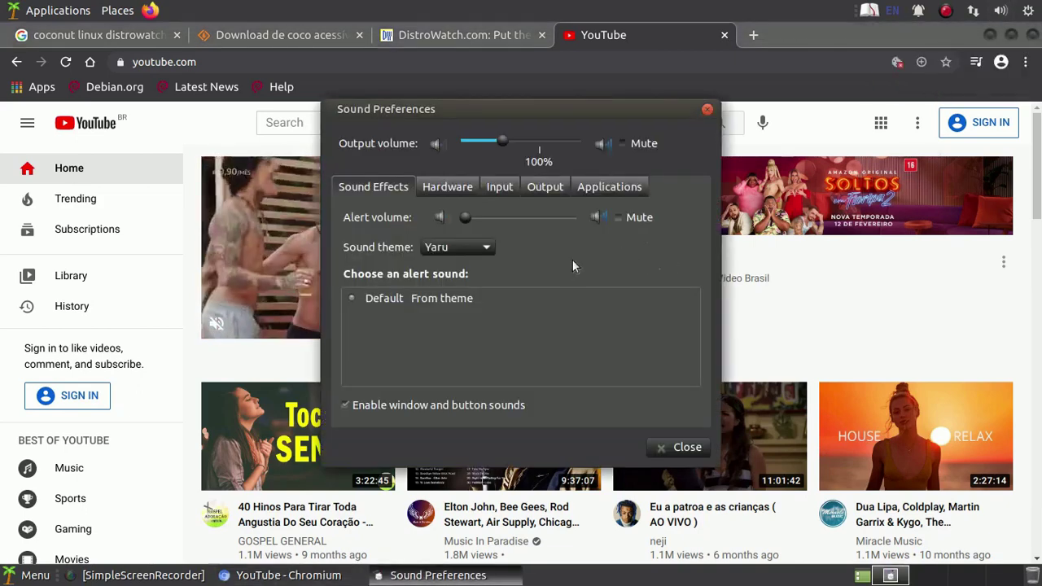
{"action": "left_click", "coordinate": [603, 188]}
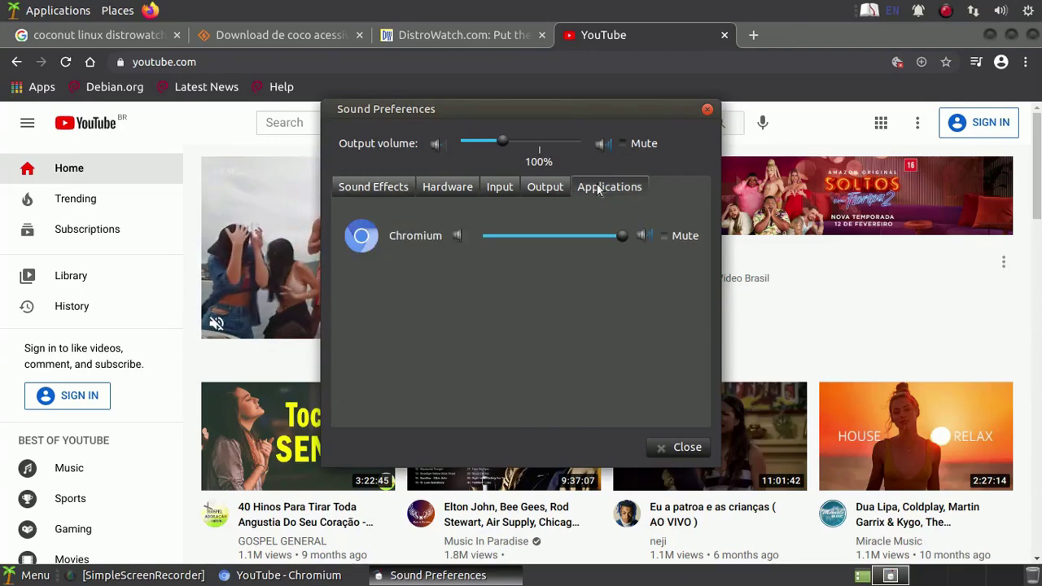
{"action": "left_click", "coordinate": [550, 190]}
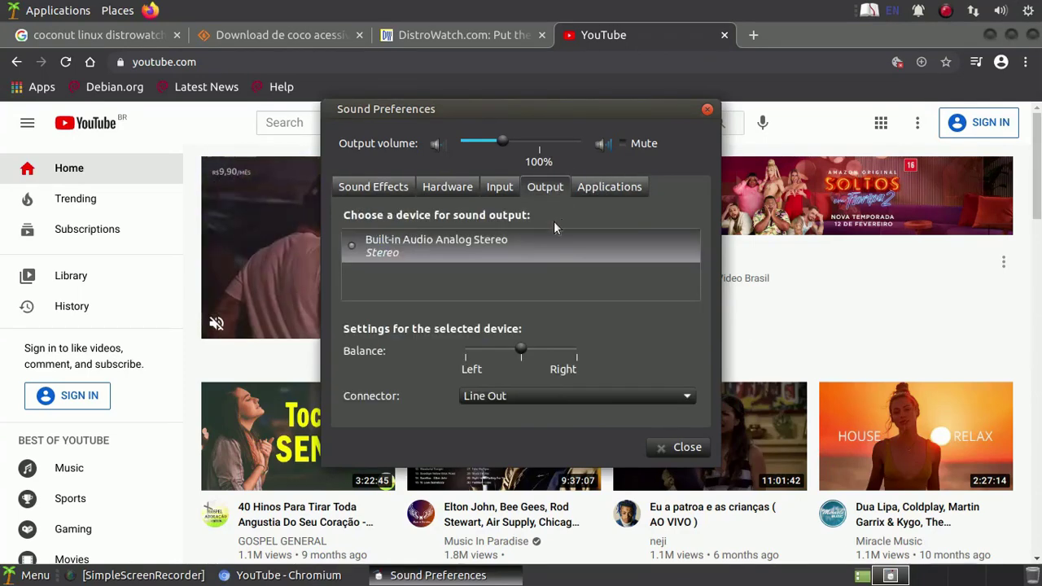
{"action": "left_click", "coordinate": [504, 189]}
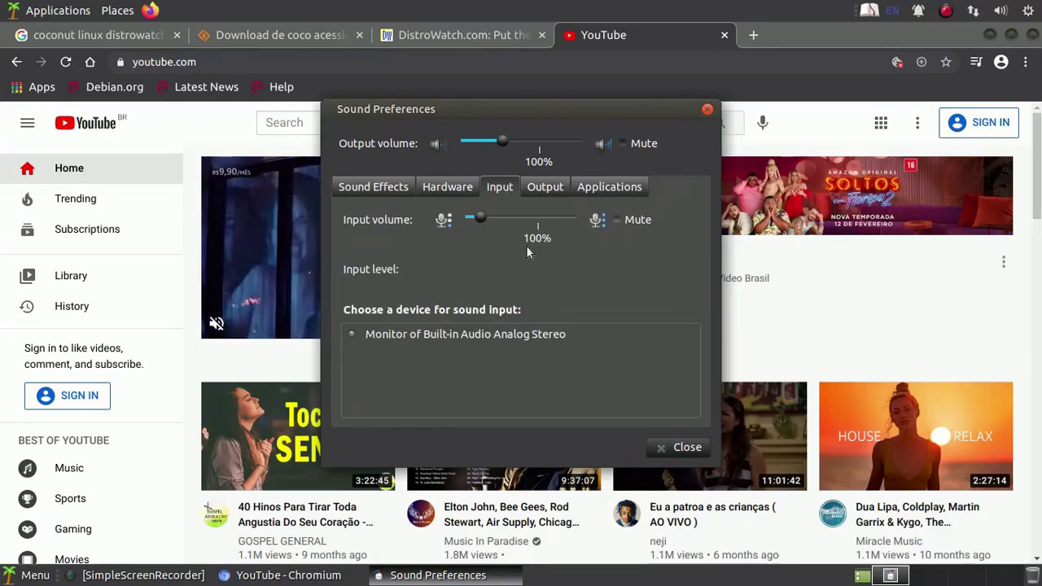
{"action": "left_click", "coordinate": [463, 186]}
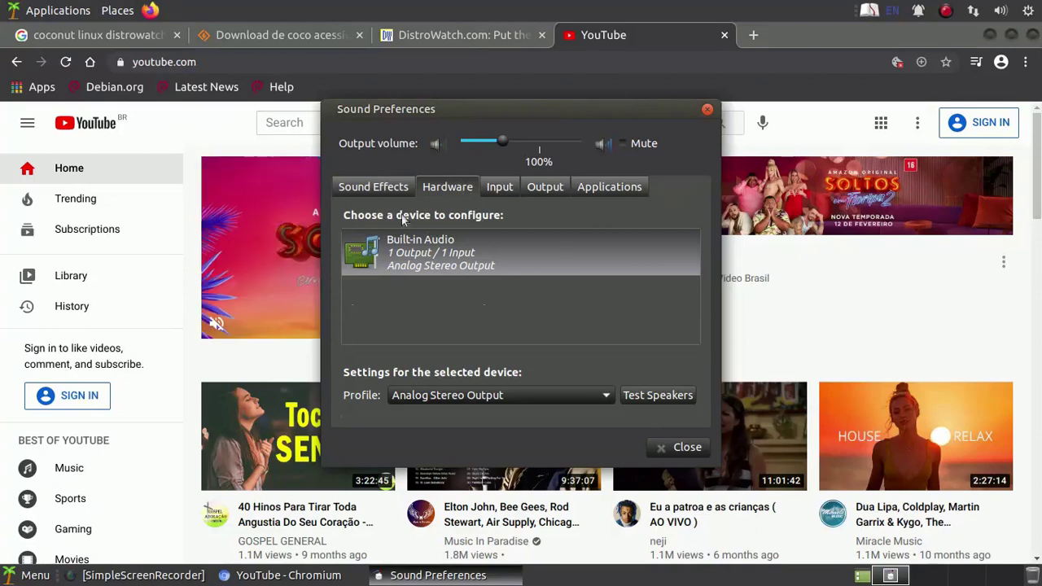
{"action": "left_click", "coordinate": [384, 187]}
{"action": "left_click", "coordinate": [682, 446]}
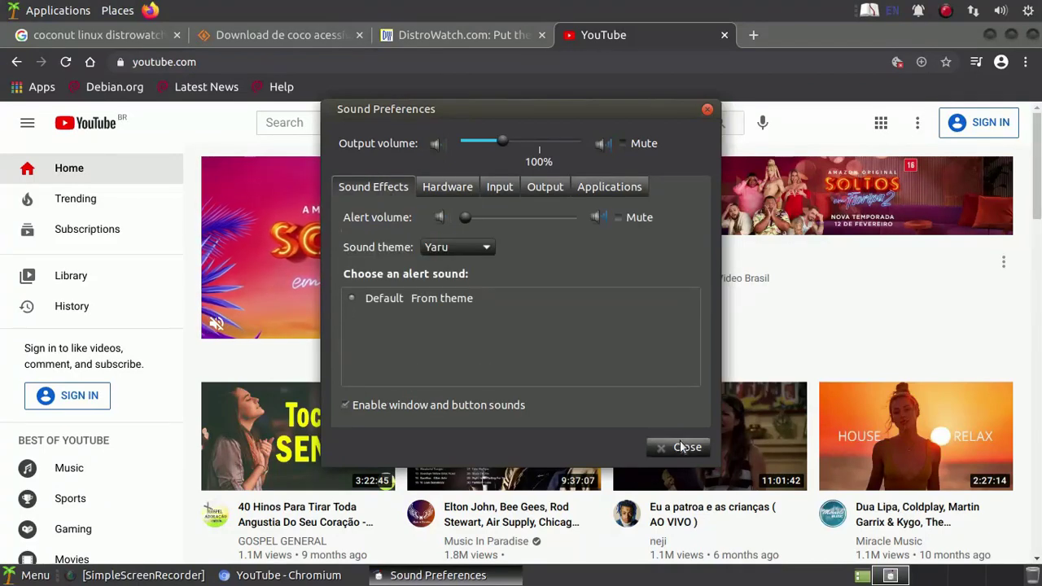
{"action": "left_click", "coordinate": [1034, 36]}
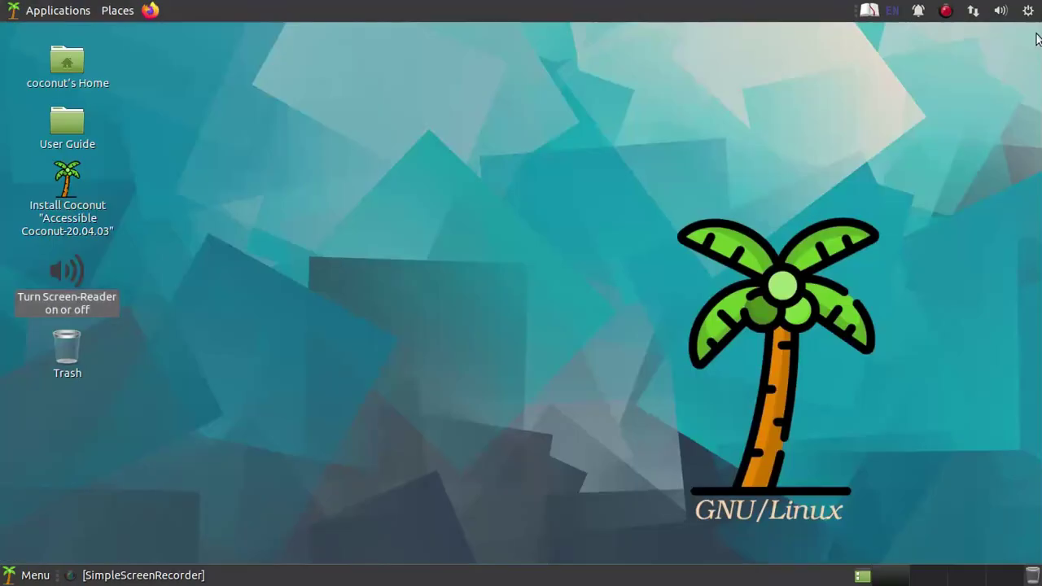
- Look through the Change Desktop Background wallpaper gallery and close it unchanged
{"action": "right_click", "coordinate": [393, 137]}
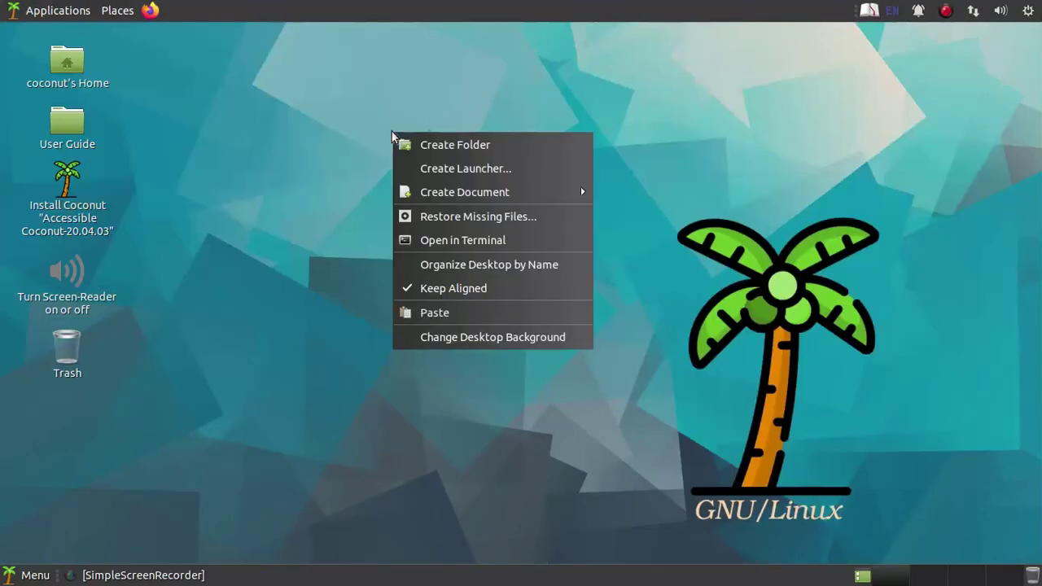
{"action": "left_click", "coordinate": [468, 339]}
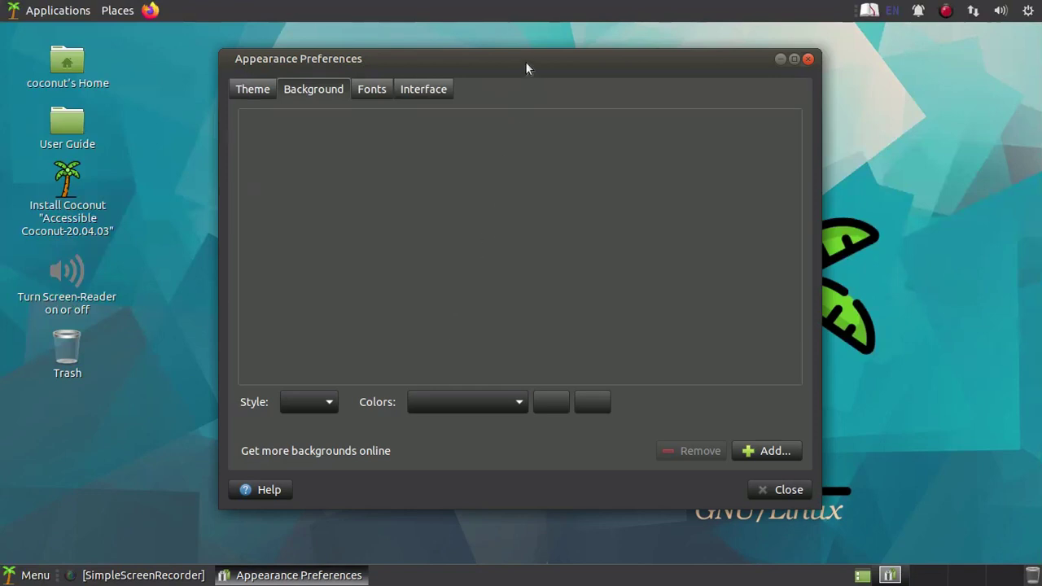
{"action": "left_click_drag", "start_coordinate": [526, 68], "coordinate": [550, 74]}
{"action": "scroll", "coordinate": [587, 253], "scroll_direction": "down", "scroll_amount": 3}
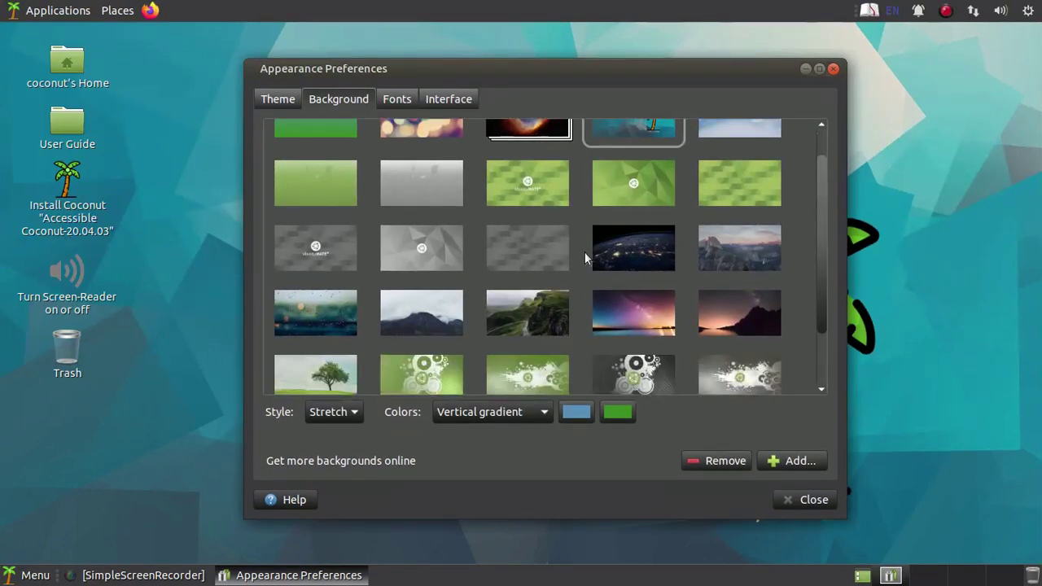
{"action": "scroll", "coordinate": [585, 252], "scroll_direction": "up", "scroll_amount": 3}
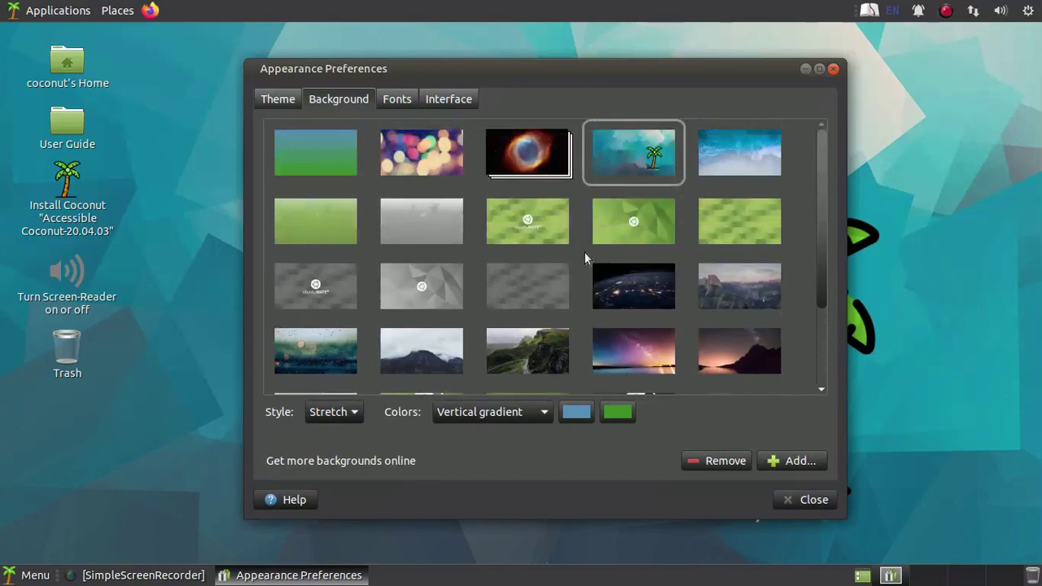
{"action": "left_click", "coordinate": [833, 70]}
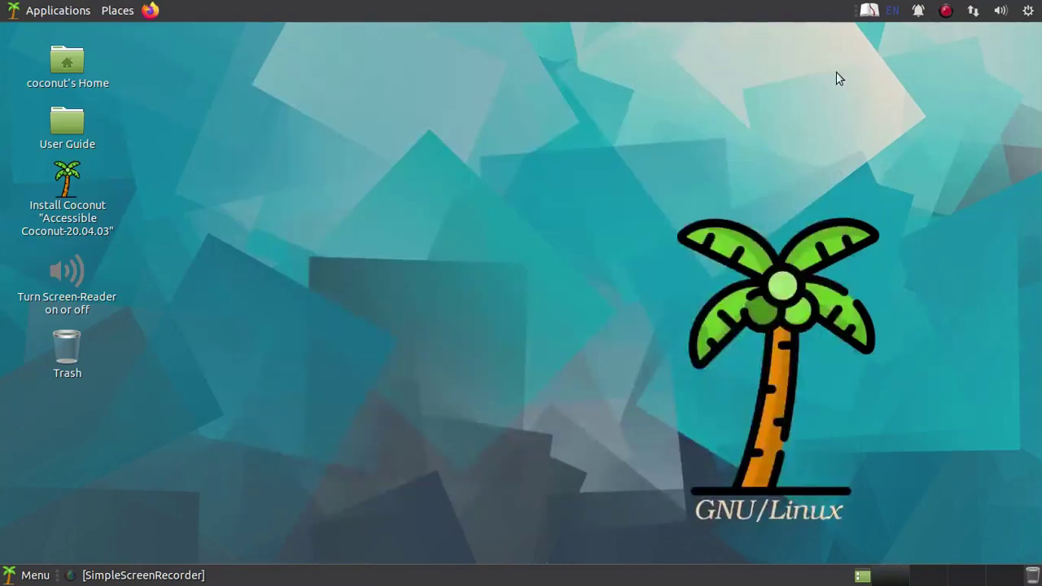
- Open the Control Center via System Settings in the top-right power menu
{"action": "right_click", "coordinate": [1034, 15]}
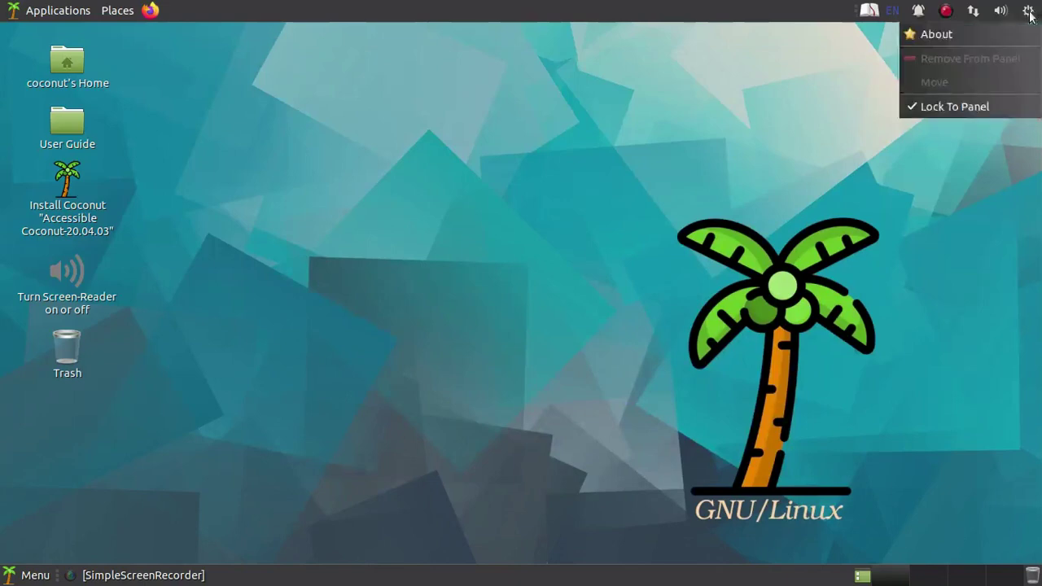
{"action": "left_click", "coordinate": [978, 217]}
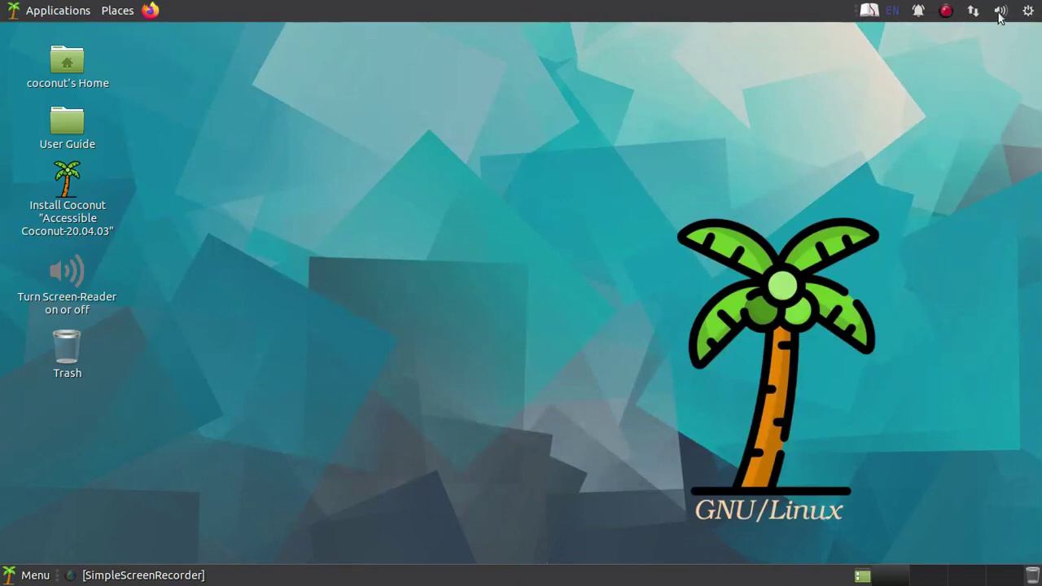
{"action": "left_click", "coordinate": [1027, 12]}
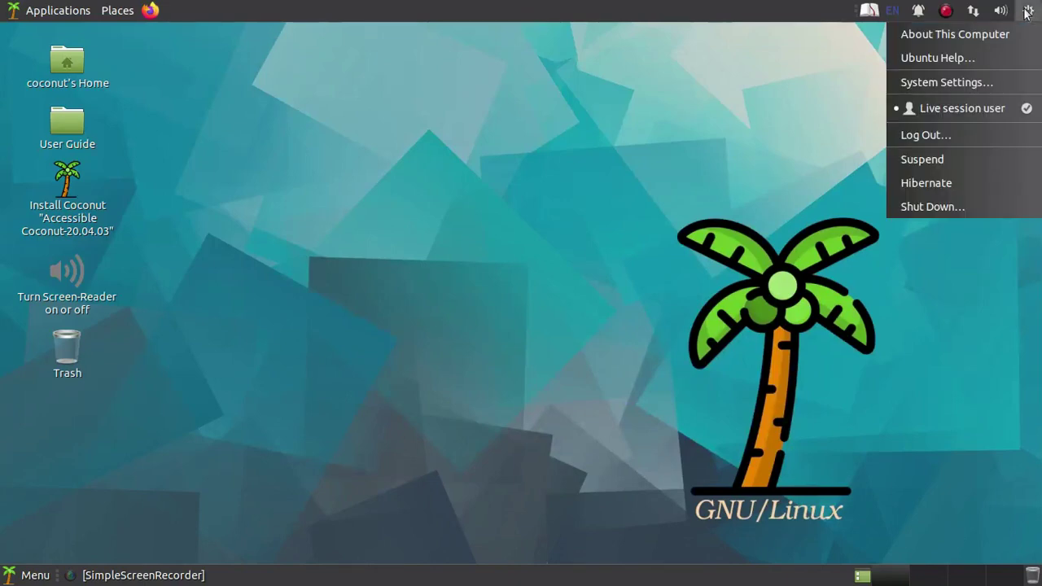
{"action": "left_click", "coordinate": [969, 85]}
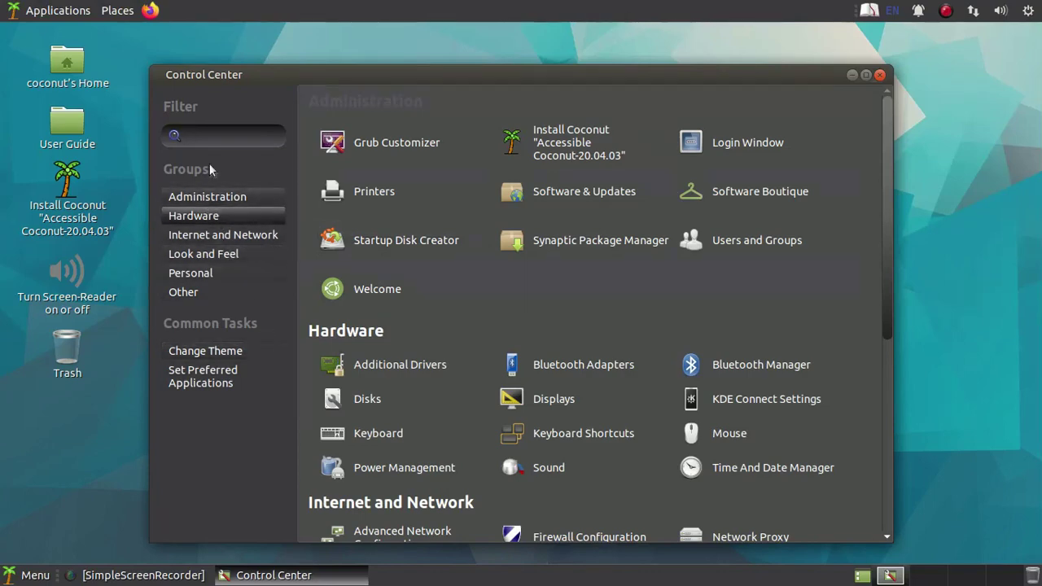
- Filter for 'ap' and apply the Green-Submarine theme in Appearance, then clear the filter and close Control Center
{"action": "type", "text": "ap"}
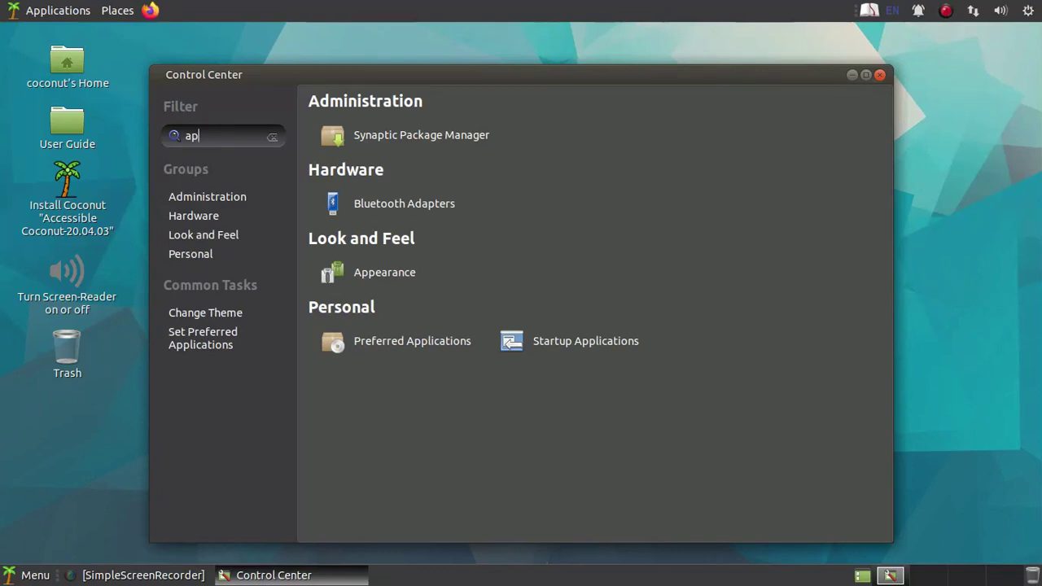
{"action": "left_click", "coordinate": [411, 276]}
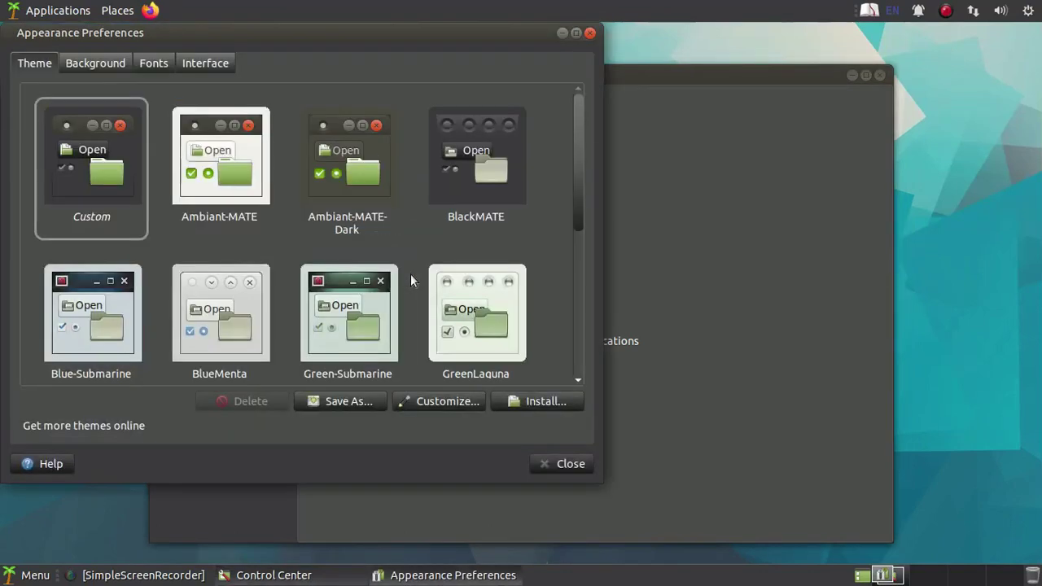
{"action": "left_click", "coordinate": [348, 306]}
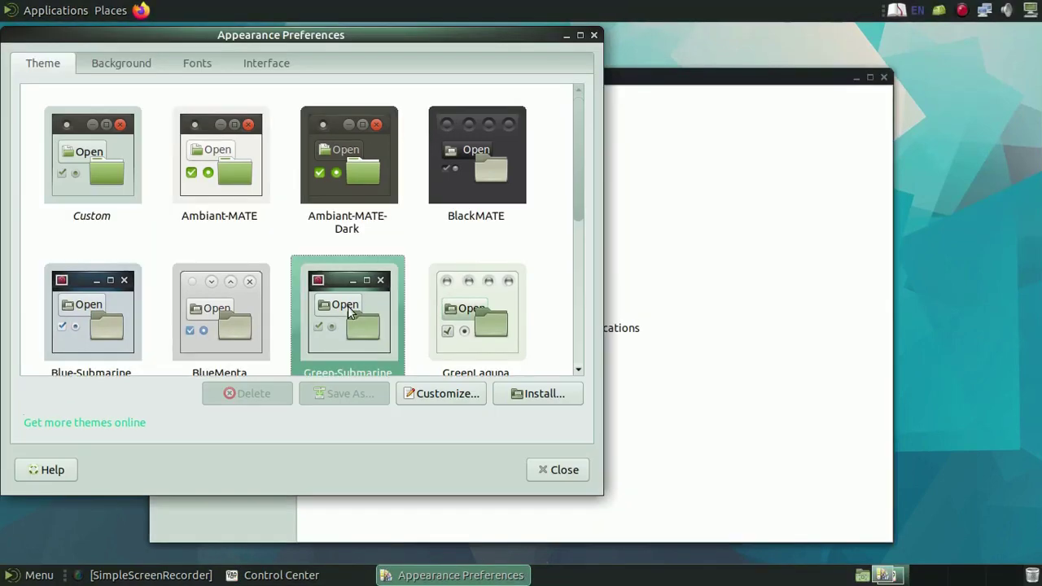
{"action": "left_click", "coordinate": [572, 472]}
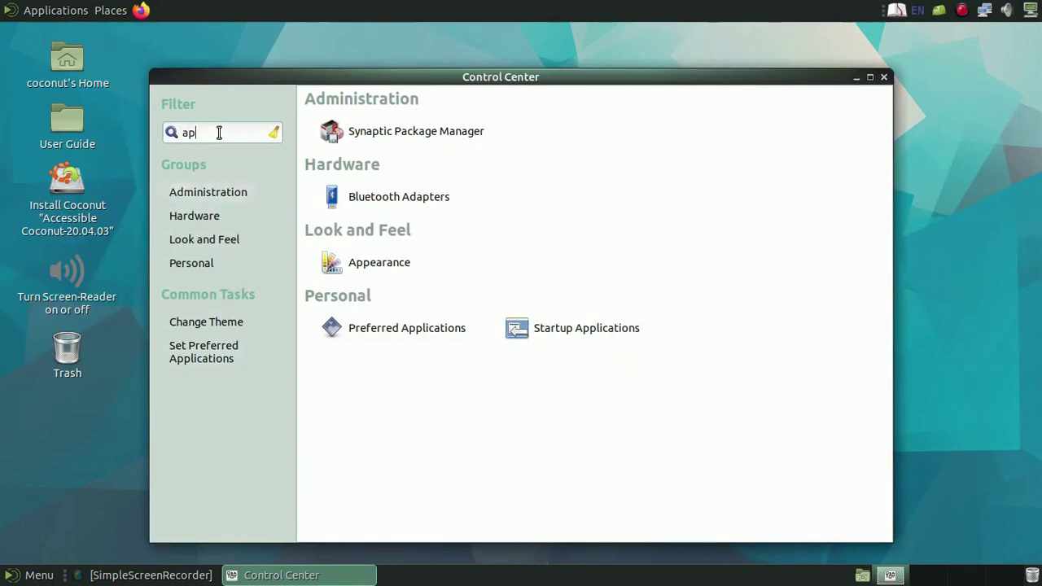
{"action": "key", "text": "BackSpace"}
{"action": "key", "text": "BackSpace"}
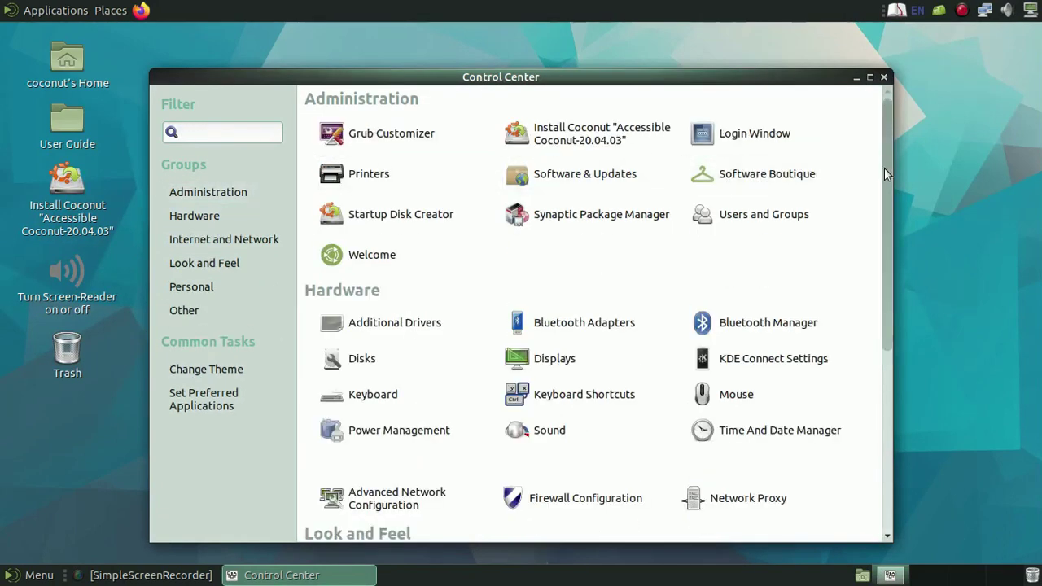
{"action": "left_click_drag", "start_coordinate": [884, 175], "coordinate": [872, 198]}
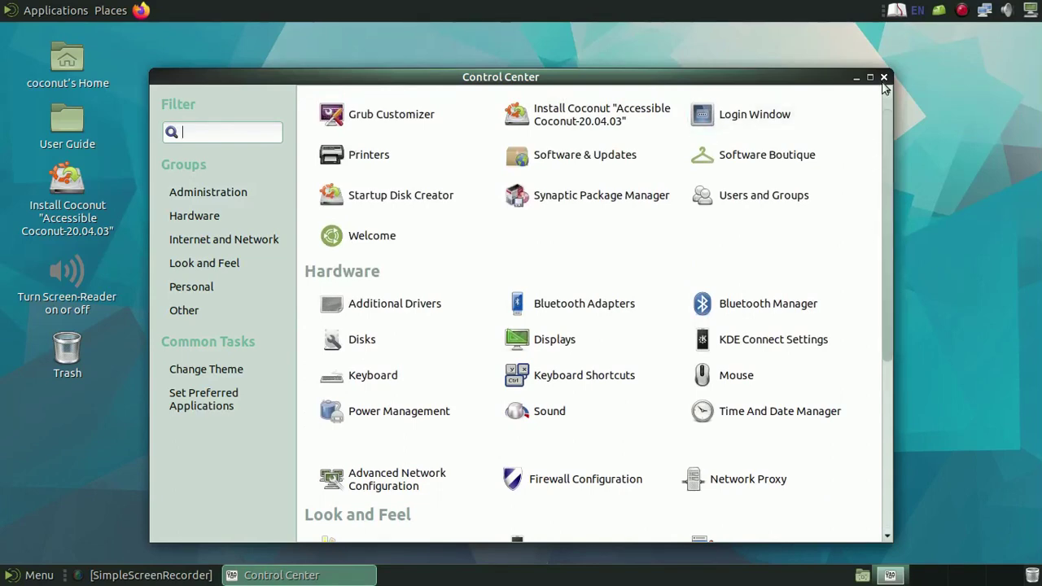
{"action": "left_click", "coordinate": [883, 77]}
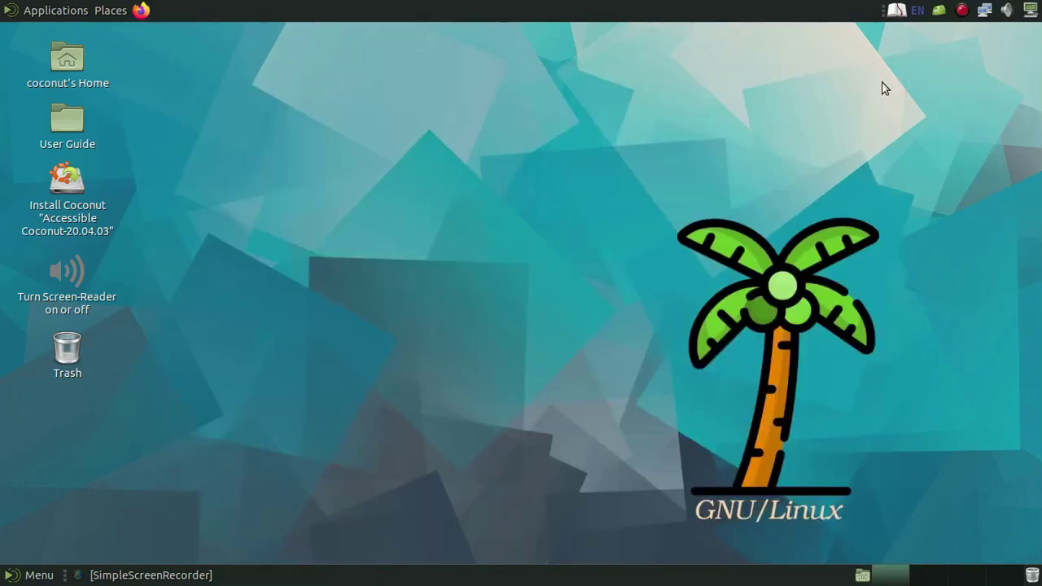
- Browse the Applications menu categories, then open the Places list showing the Western Digital volume
{"action": "left_click", "coordinate": [51, 12]}
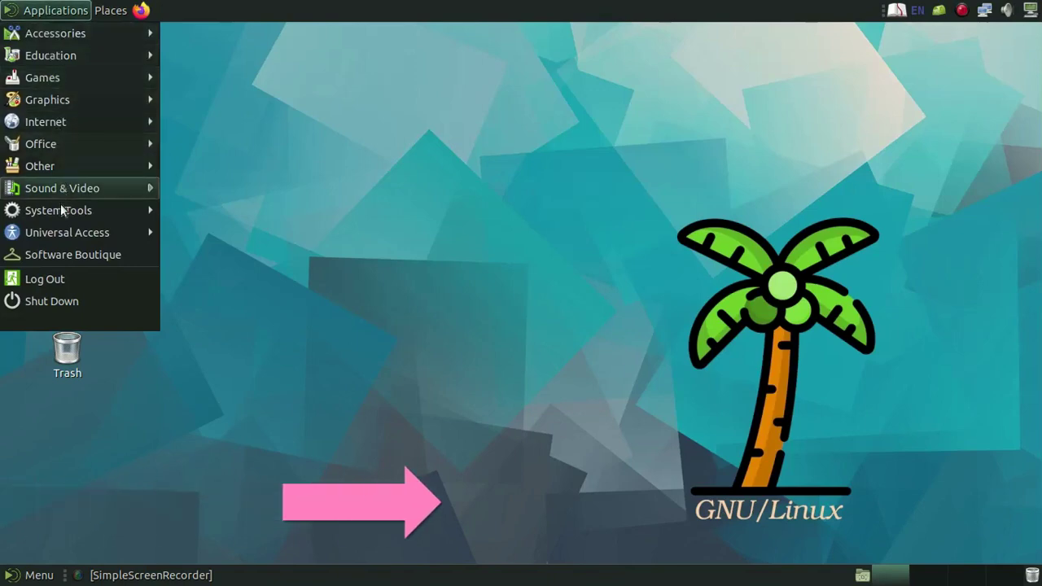
{"action": "mouse_move", "coordinate": [62, 190]}
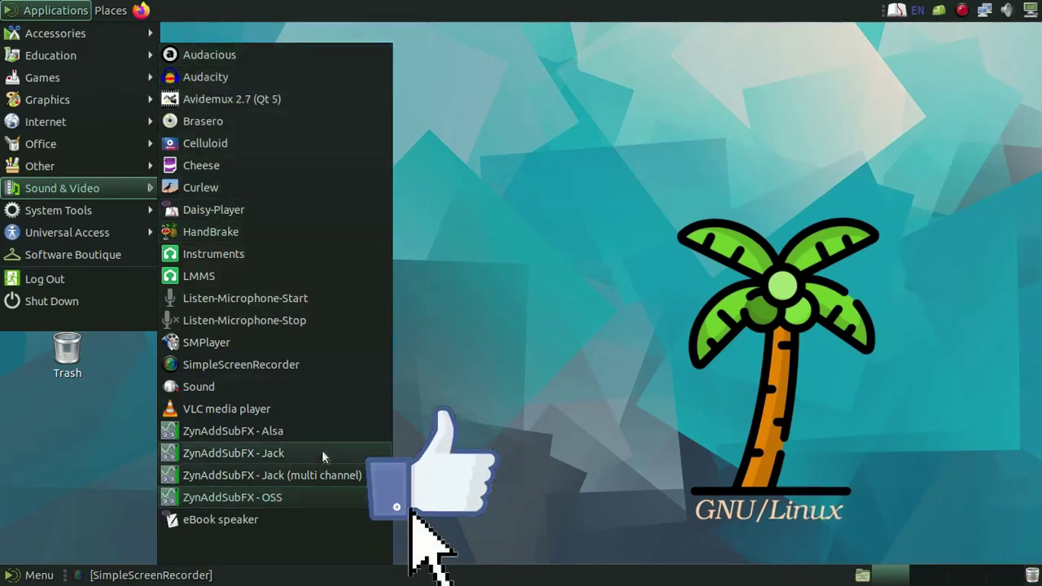
{"action": "mouse_move", "coordinate": [92, 144]}
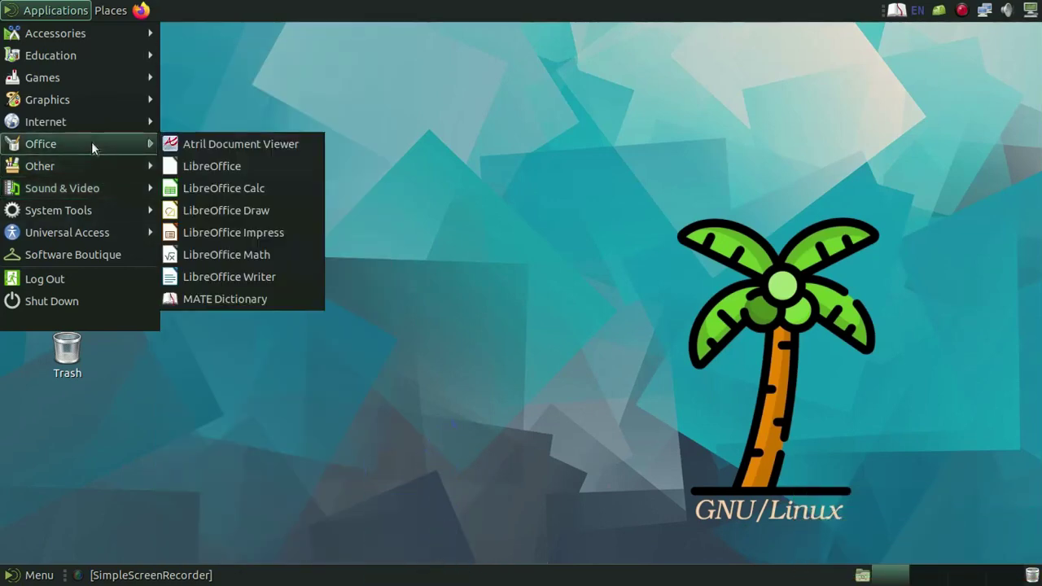
{"action": "mouse_move", "coordinate": [87, 125]}
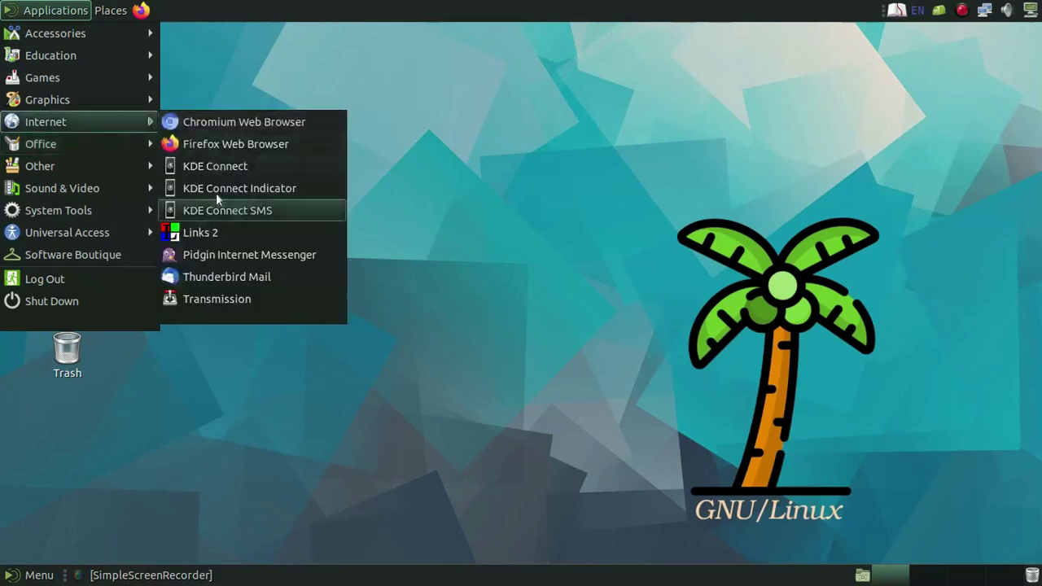
{"action": "mouse_move", "coordinate": [108, 82]}
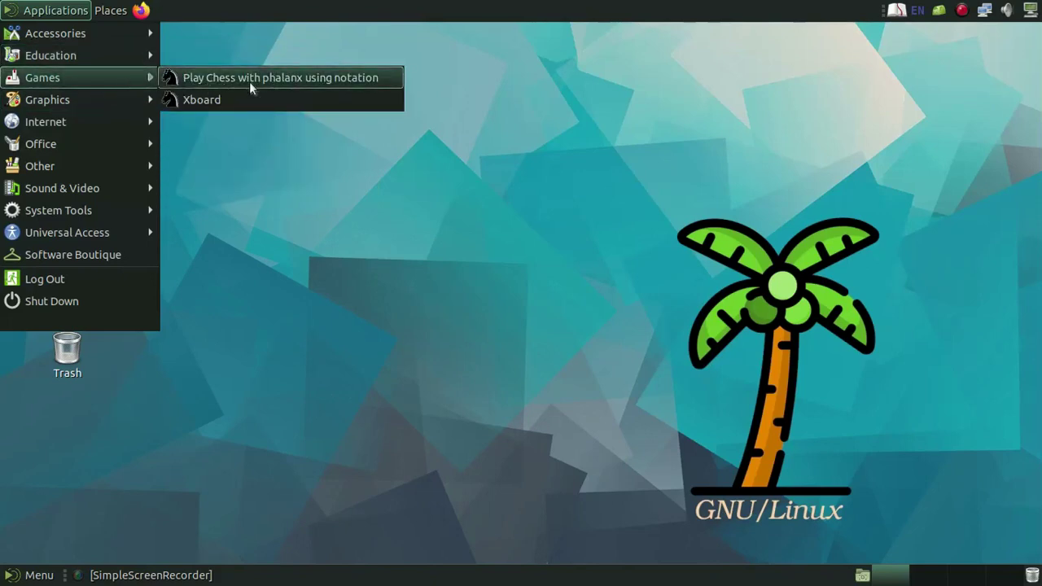
{"action": "mouse_move", "coordinate": [126, 59]}
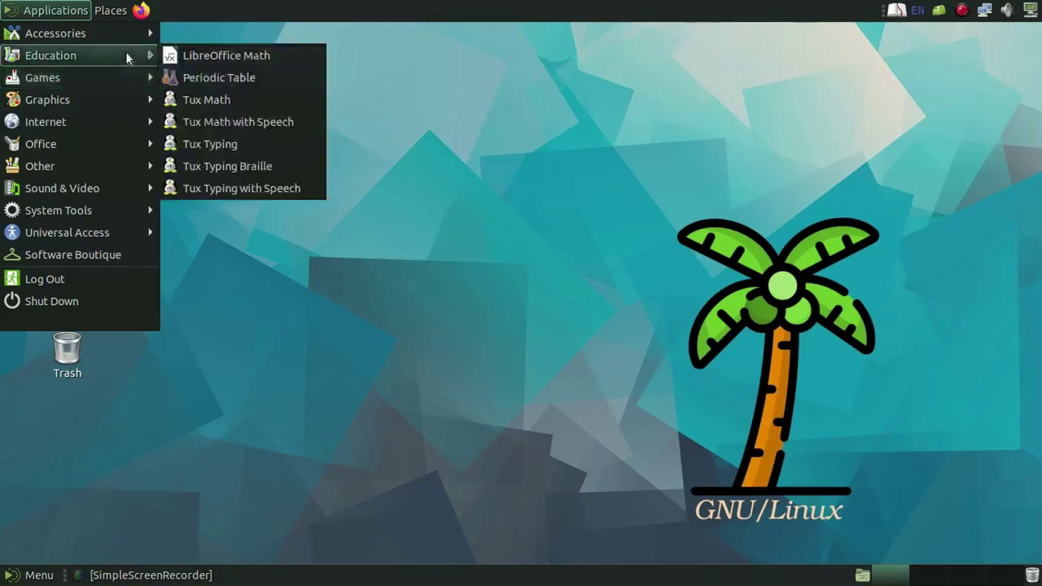
{"action": "mouse_move", "coordinate": [121, 33]}
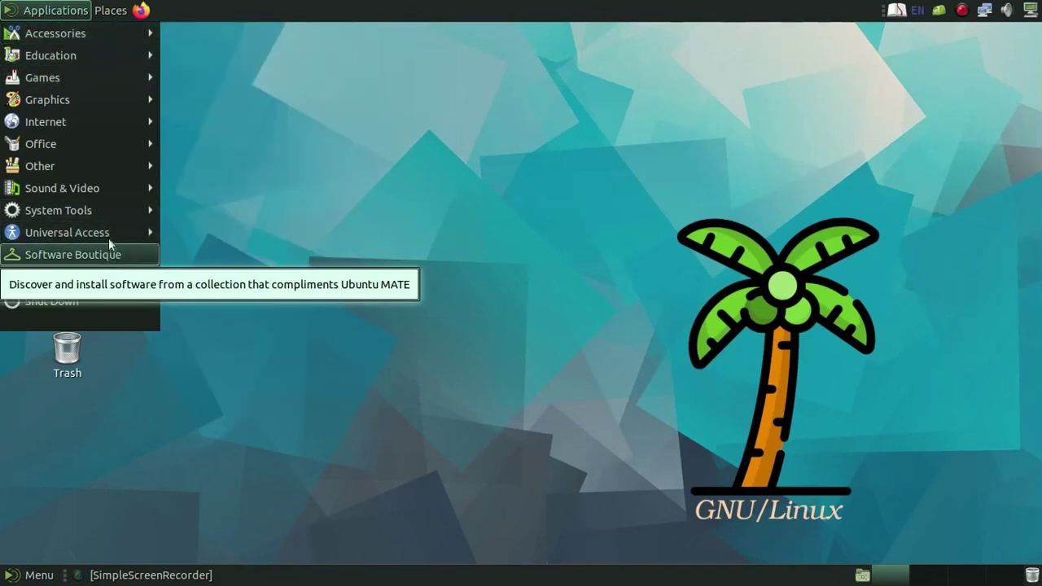
{"action": "mouse_move", "coordinate": [108, 218]}
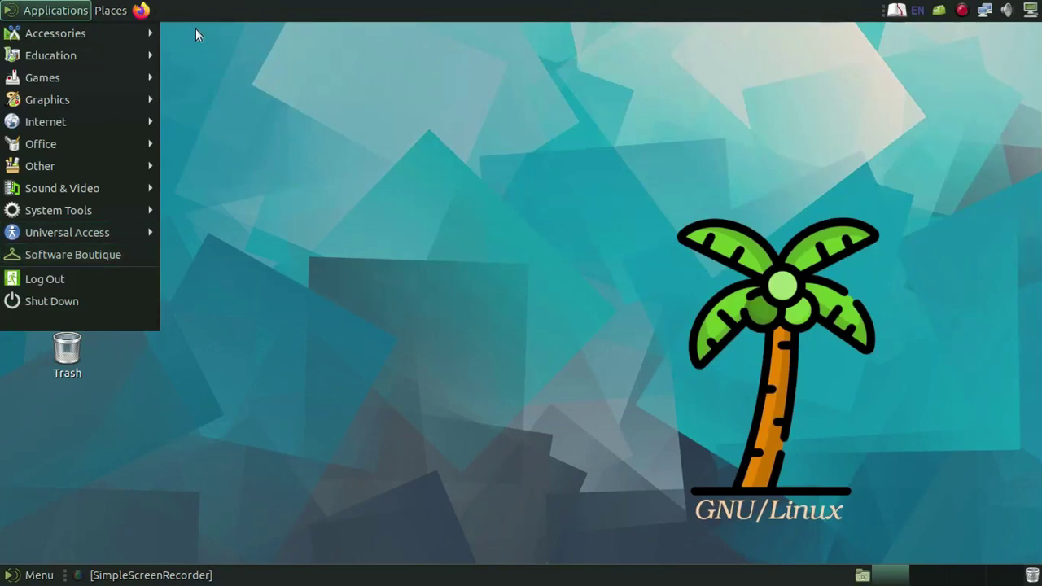
{"action": "mouse_move", "coordinate": [111, 10]}
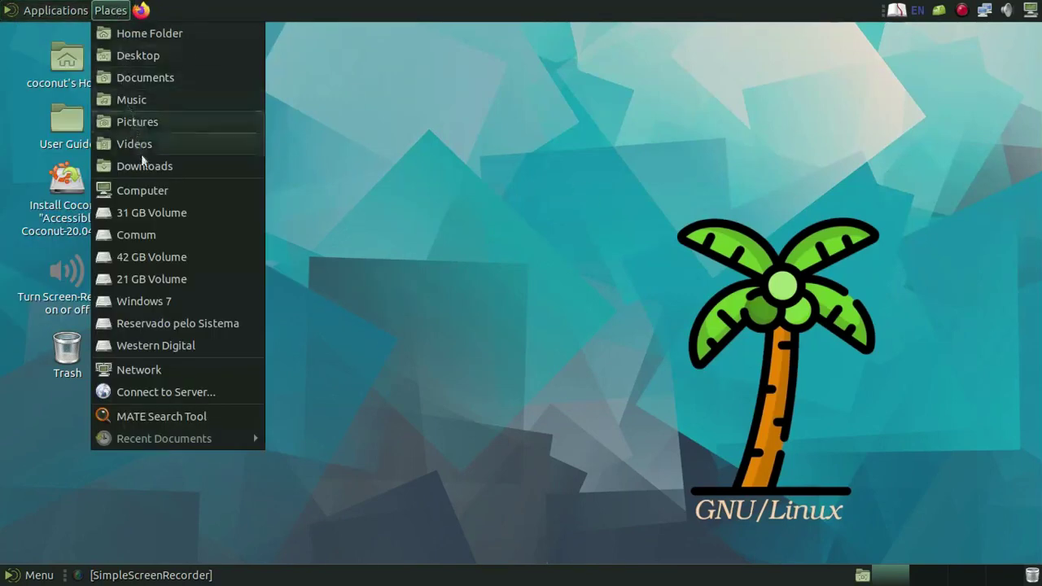
- Open the Western Digital drive and give its icon view a Sea Foam green background
{"action": "left_click", "coordinate": [181, 348]}
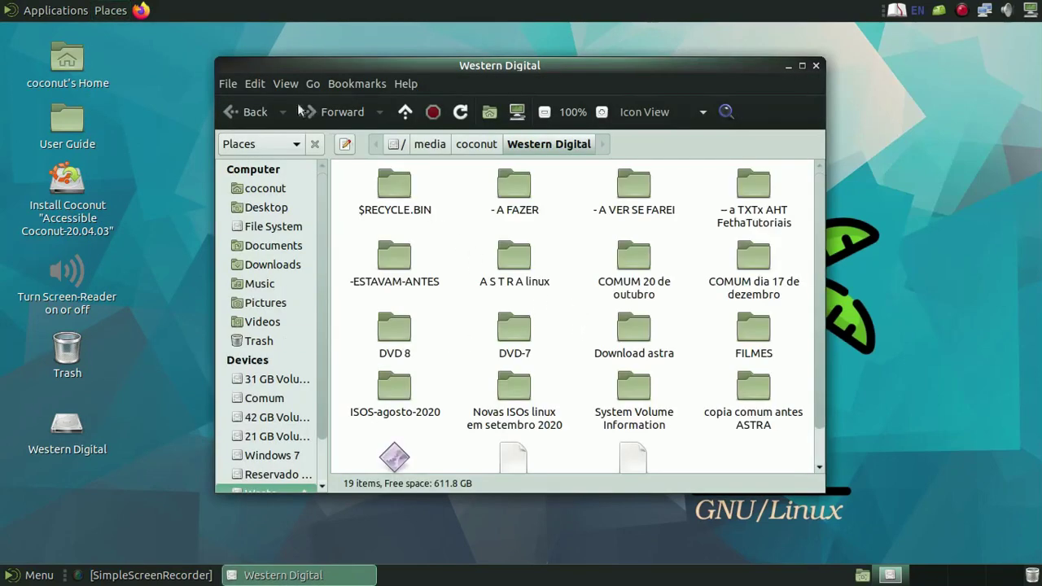
{"action": "left_click", "coordinate": [266, 84]}
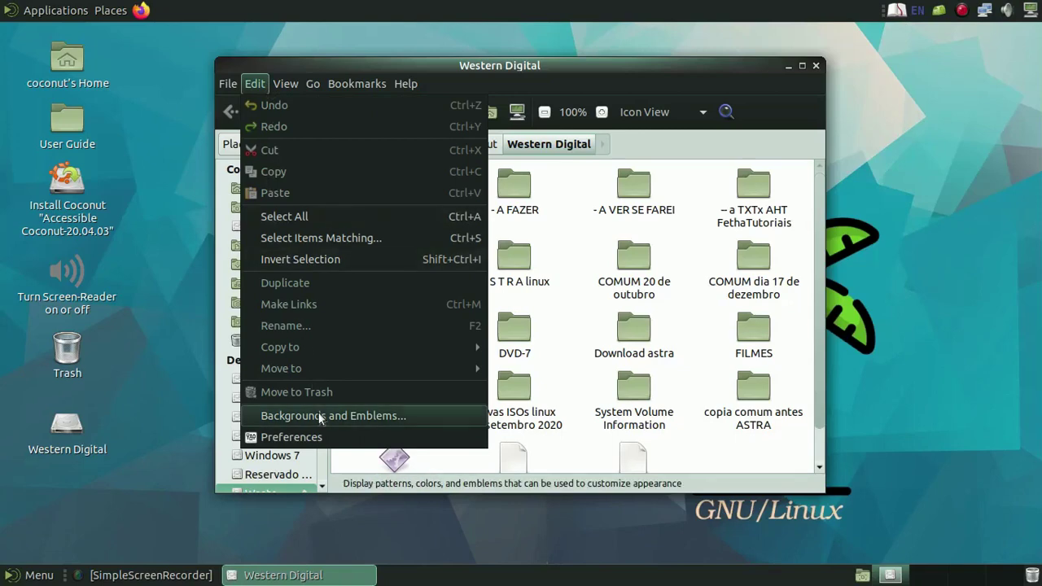
{"action": "left_click", "coordinate": [320, 415]}
{"action": "left_click", "coordinate": [356, 266]}
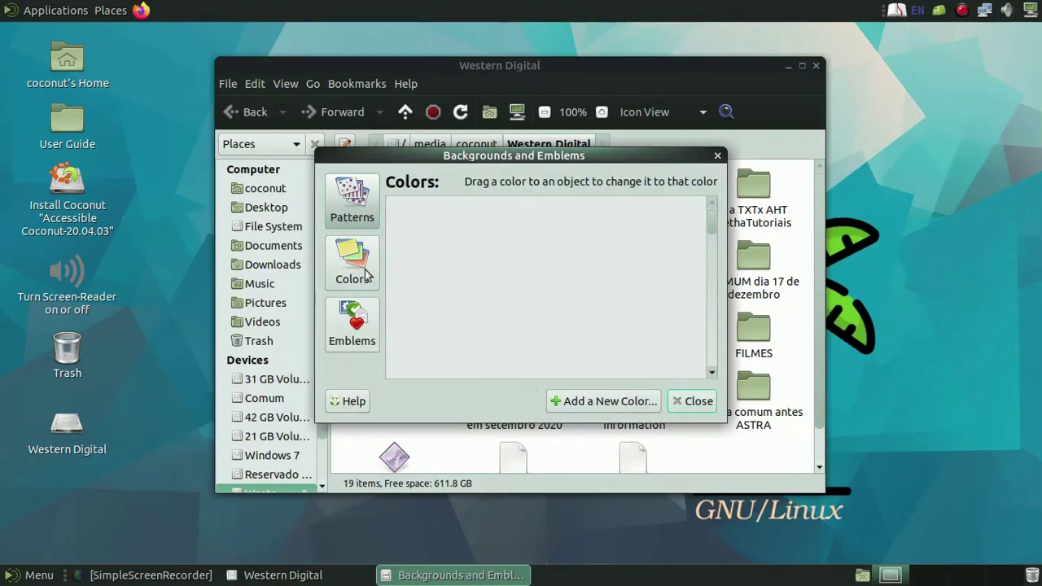
{"action": "scroll", "coordinate": [676, 301], "scroll_direction": "down", "scroll_amount": 3}
{"action": "left_click_drag", "start_coordinate": [625, 257], "coordinate": [774, 378]}
{"action": "scroll", "coordinate": [673, 331], "scroll_direction": "down", "scroll_amount": 3}
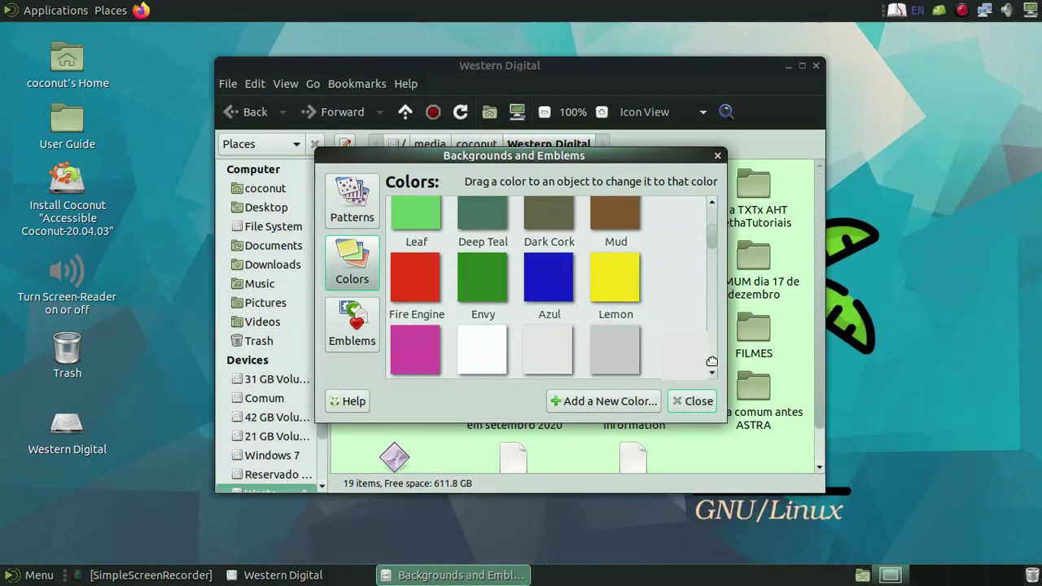
{"action": "left_click", "coordinate": [717, 156]}
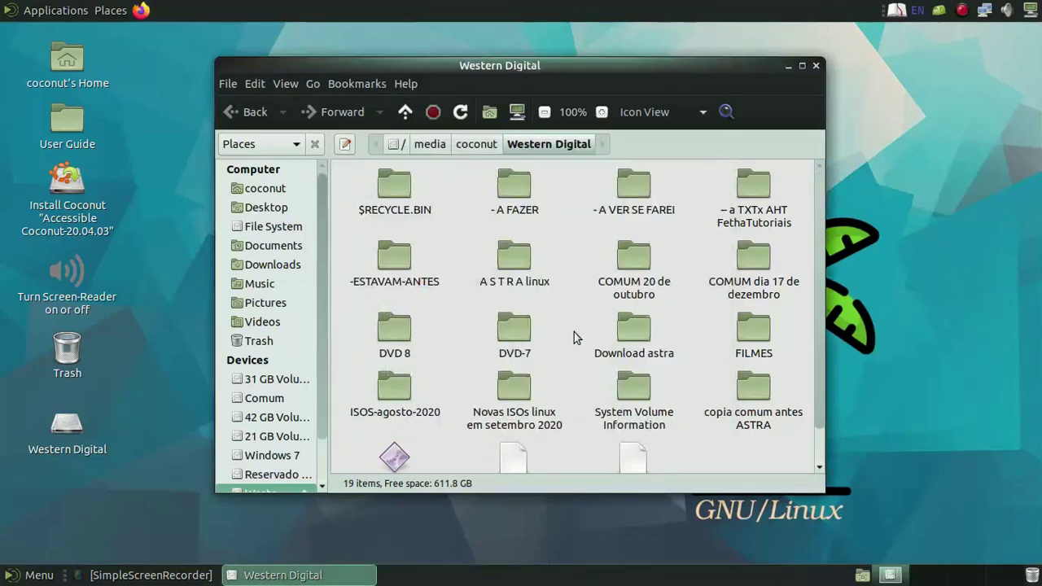
- Launch and close L64notepad, then open FethaTutoriais > FAZENDO > Lubuntu 200402
{"action": "double_click", "coordinate": [407, 453]}
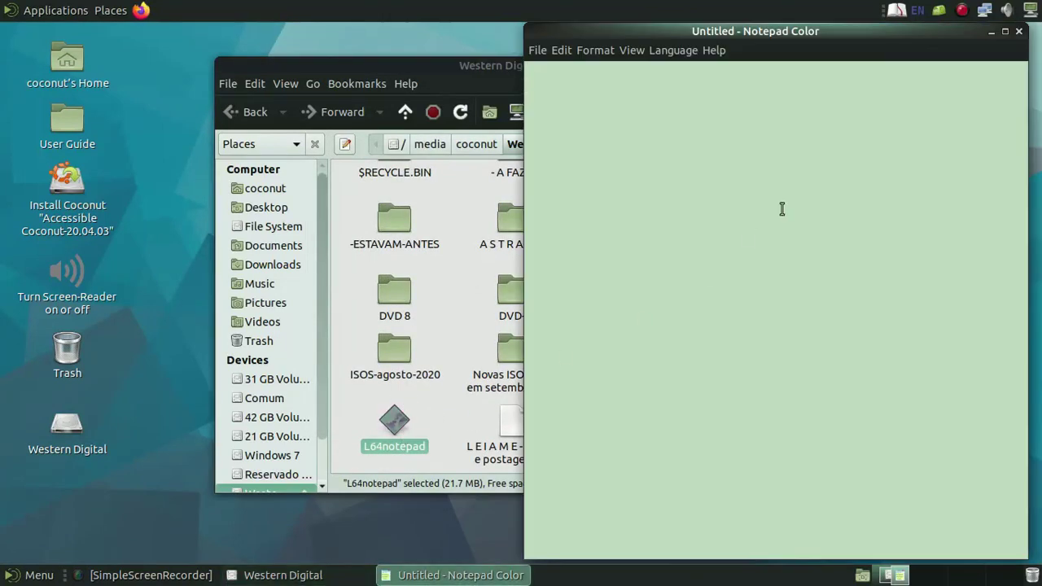
{"action": "left_click", "coordinate": [1017, 32]}
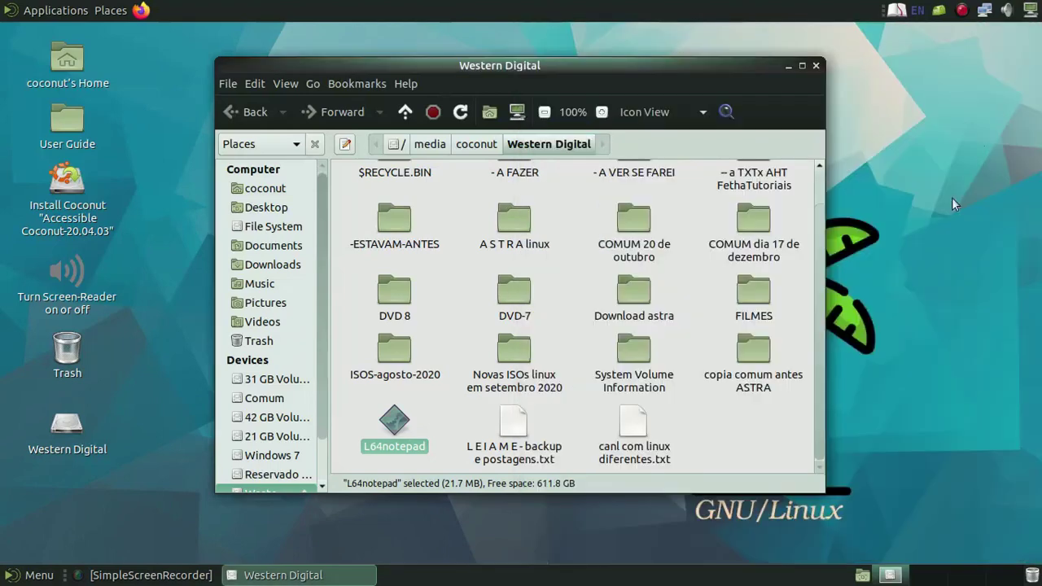
{"action": "scroll", "coordinate": [655, 303], "scroll_direction": "up", "scroll_amount": 1}
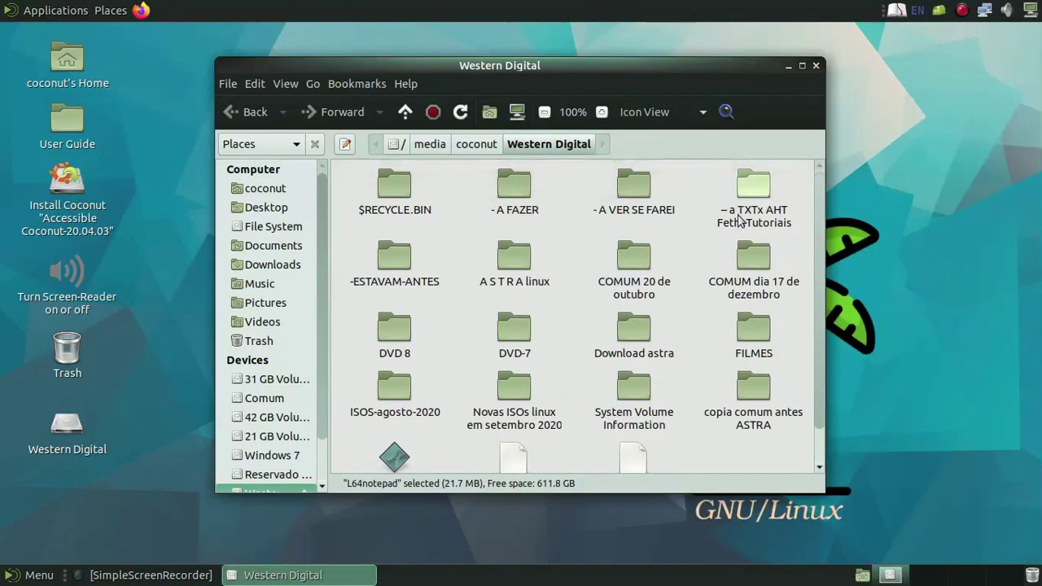
{"action": "double_click", "coordinate": [749, 192]}
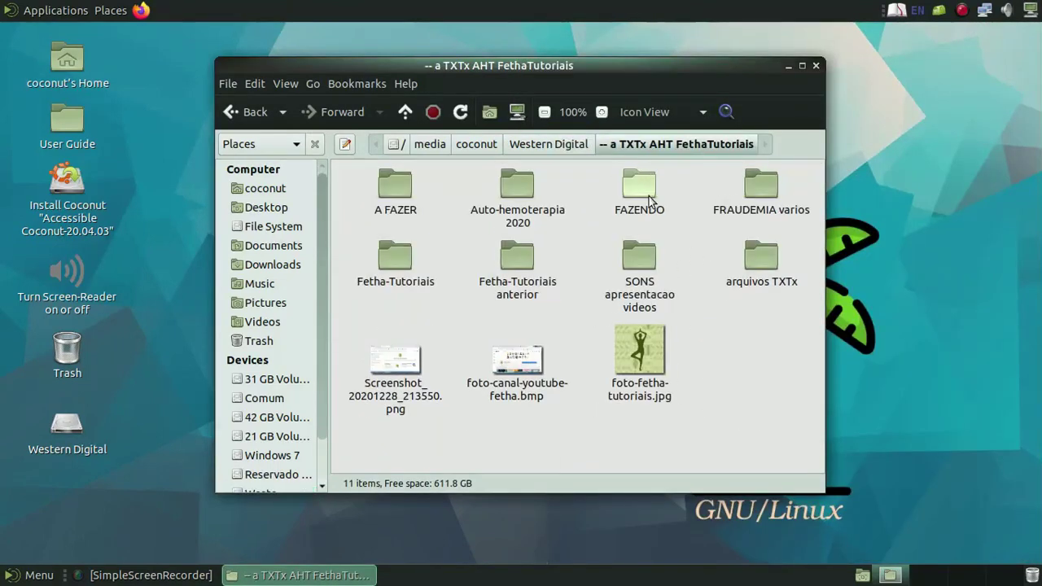
{"action": "double_click", "coordinate": [642, 193]}
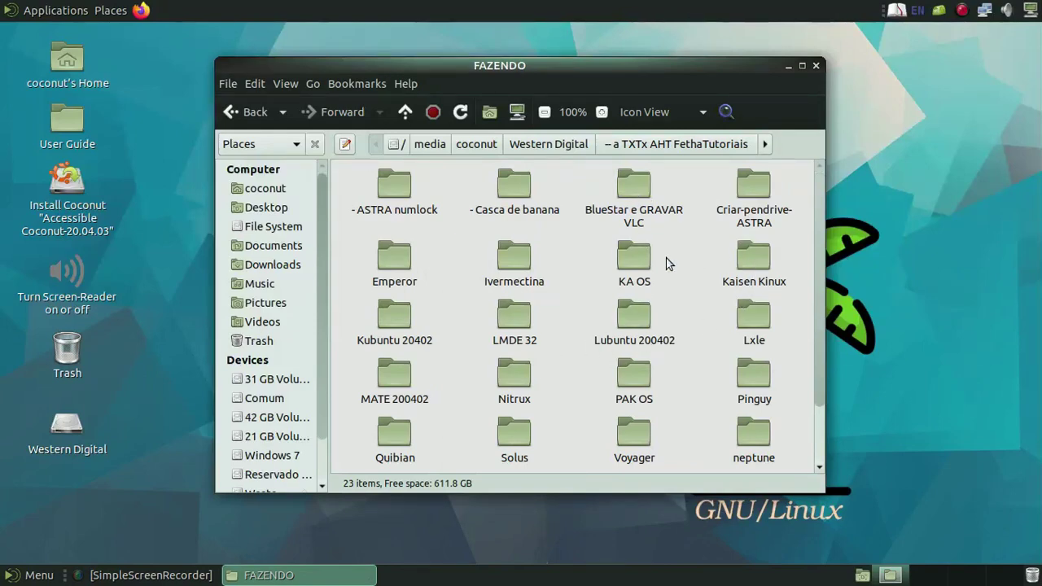
{"action": "double_click", "coordinate": [643, 319]}
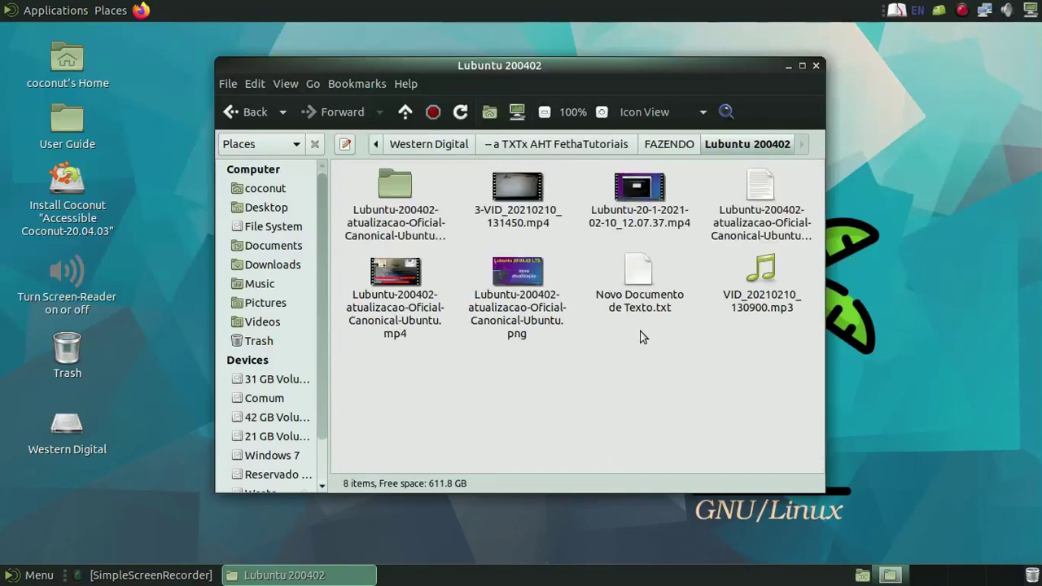
- View the Lubuntu PNG image in Eye of MATE, then close the viewer
{"action": "right_click", "coordinate": [514, 281]}
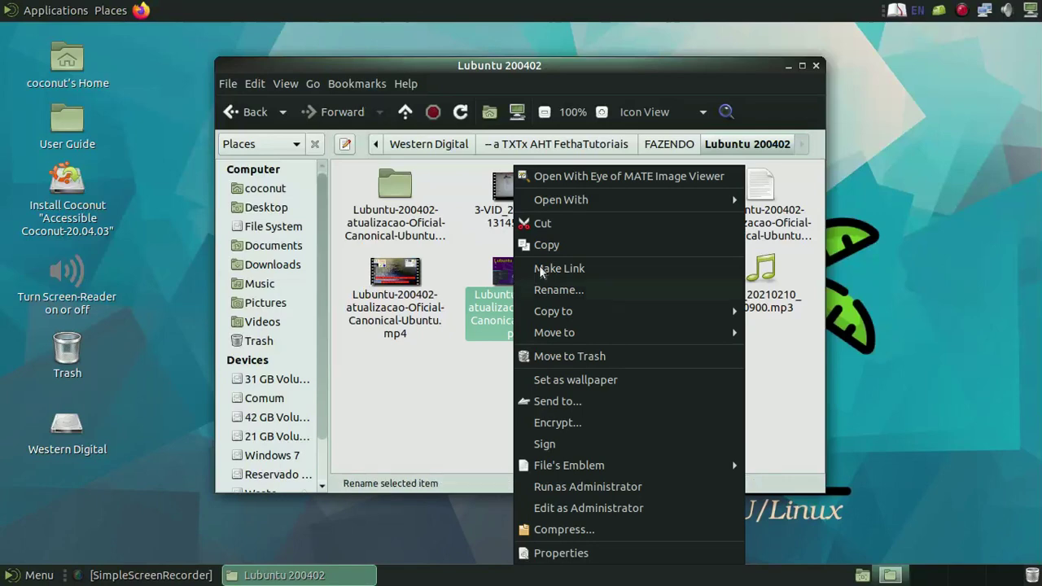
{"action": "left_click", "coordinate": [666, 181]}
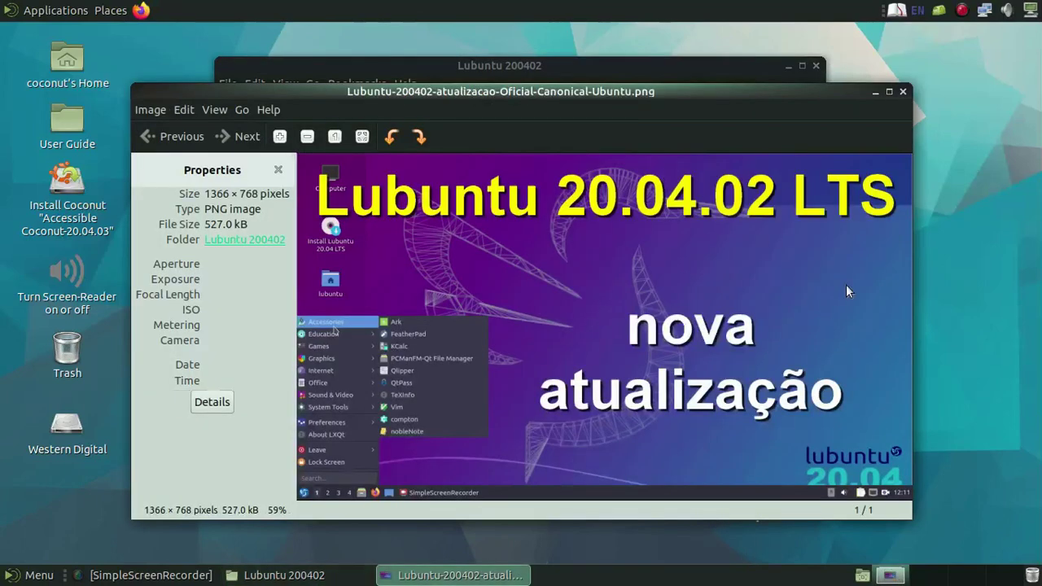
{"action": "left_click", "coordinate": [903, 92]}
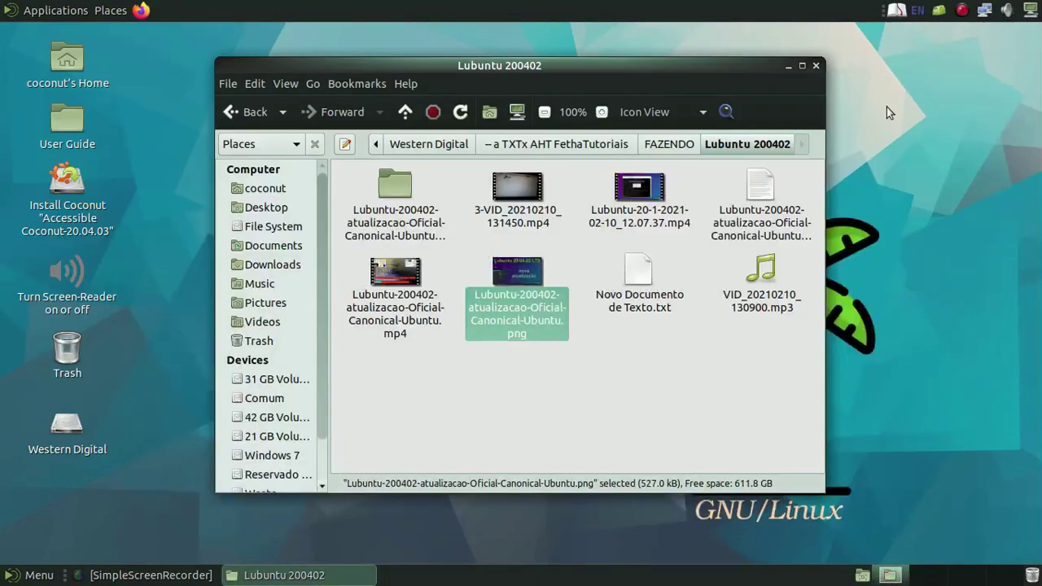
- Play the Lubuntu mp4 in VLC media player, close it, and go back to FAZENDO
{"action": "right_click", "coordinate": [408, 313]}
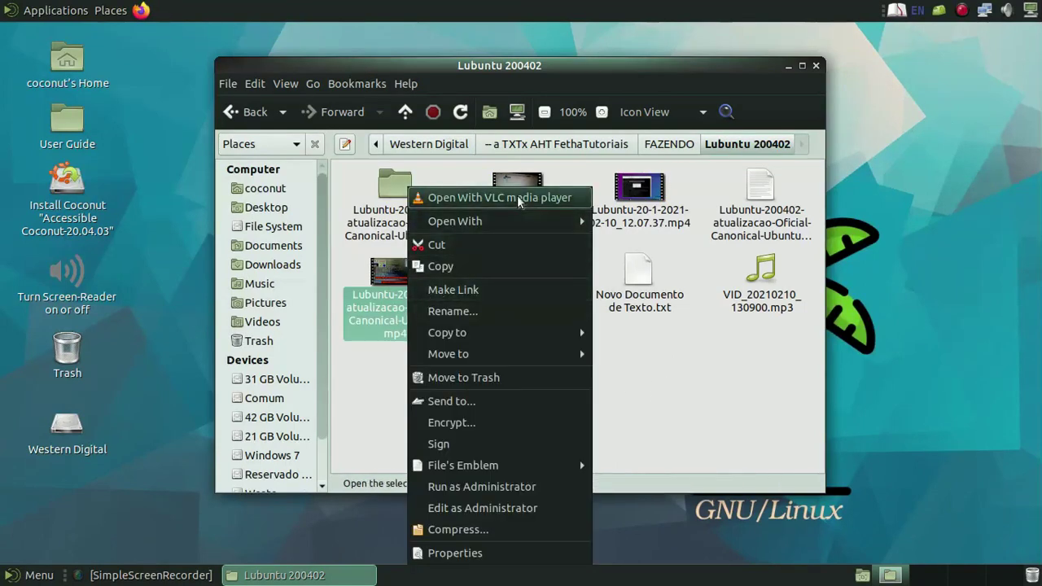
{"action": "mouse_move", "coordinate": [519, 222]}
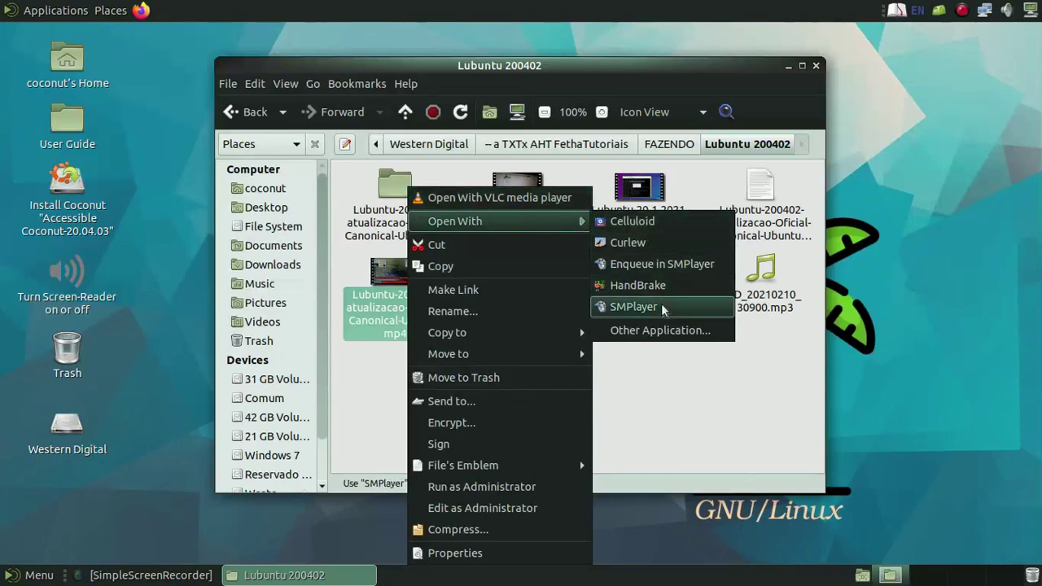
{"action": "left_click", "coordinate": [525, 204]}
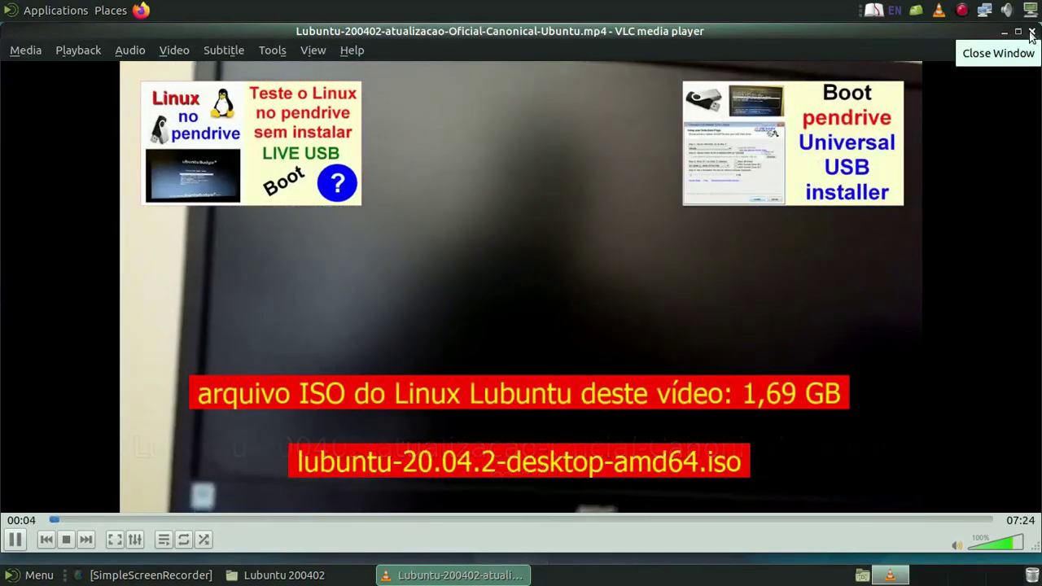
{"action": "left_click", "coordinate": [1032, 32]}
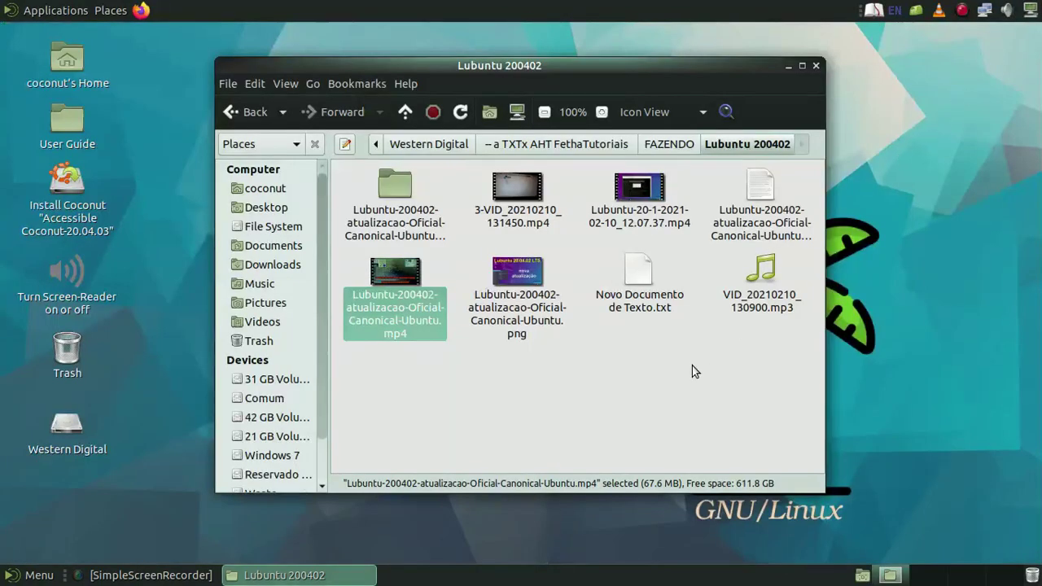
{"action": "left_click", "coordinate": [244, 111]}
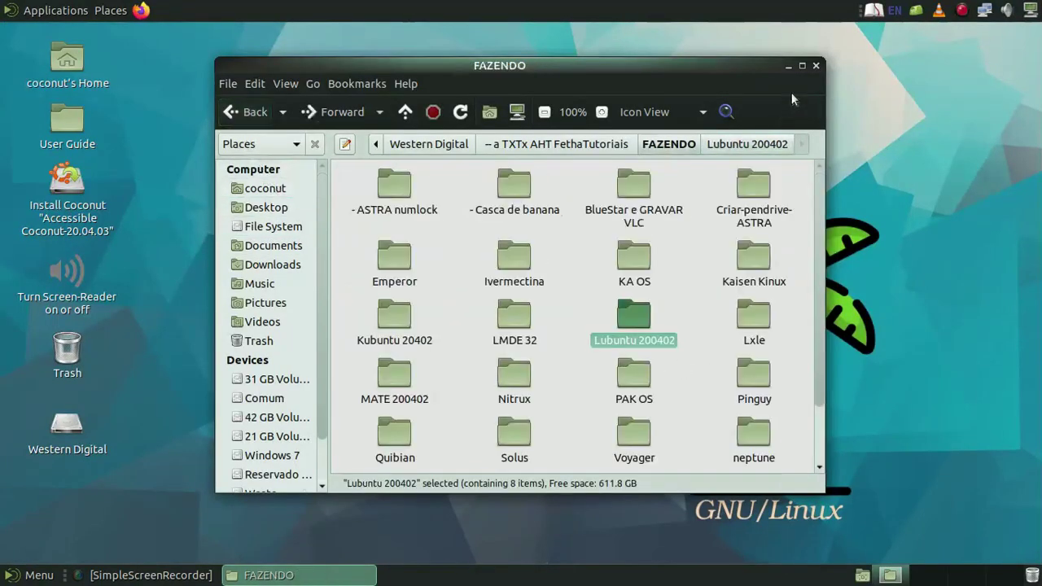
- Close the file manager and launch the Coconut installer from its desktop launcher
{"action": "left_click", "coordinate": [816, 65]}
{"action": "right_click", "coordinate": [317, 120]}
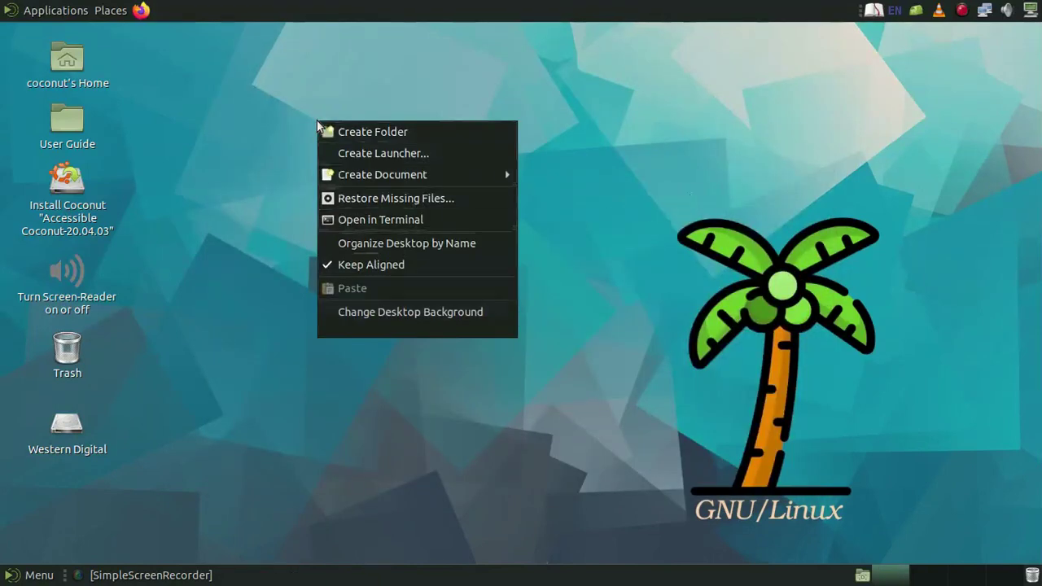
{"action": "left_click", "coordinate": [230, 148]}
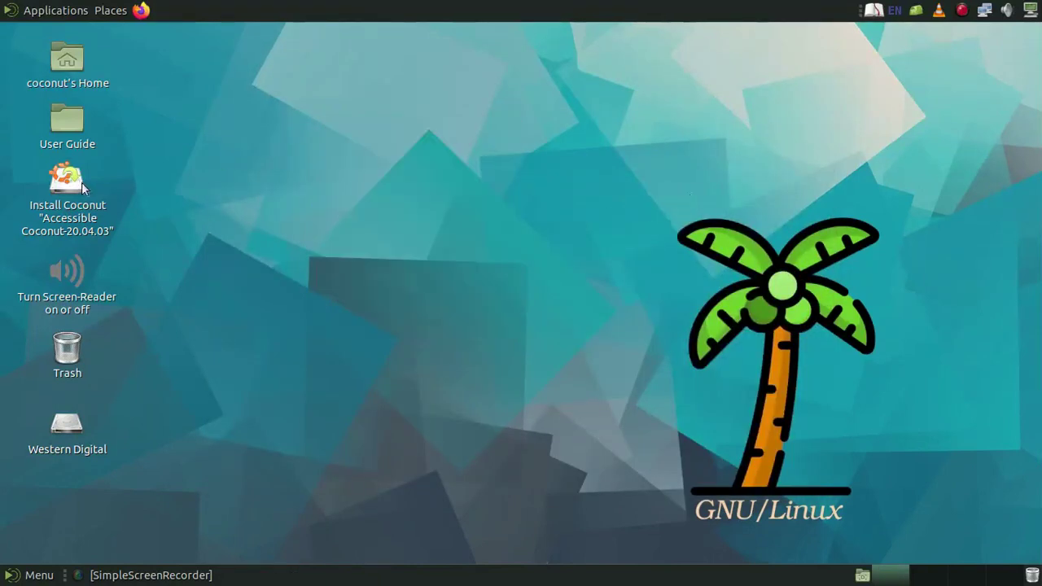
{"action": "right_click", "coordinate": [82, 183]}
{"action": "left_click", "coordinate": [257, 169]}
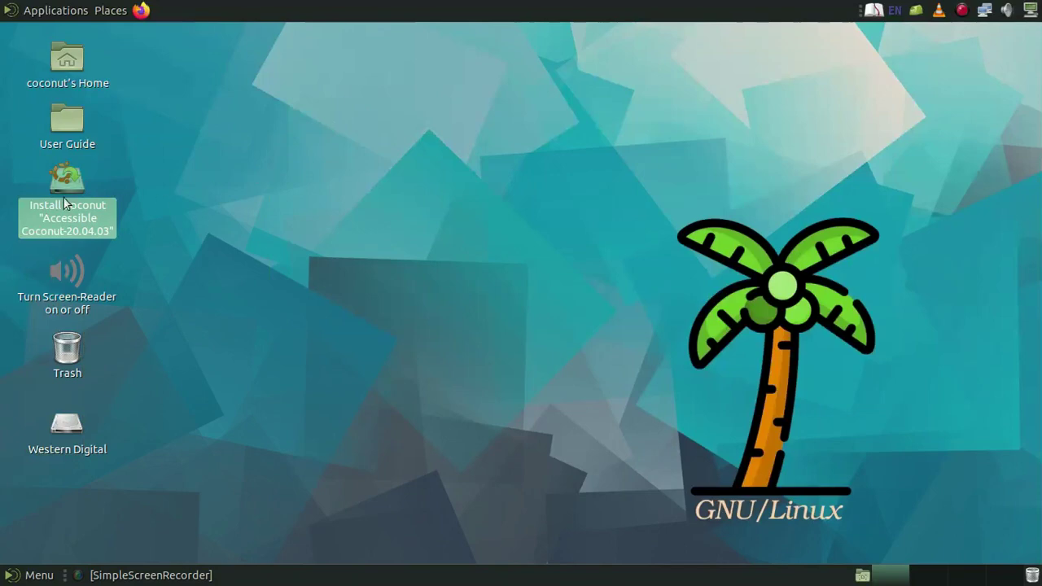
{"action": "right_click", "coordinate": [66, 187]}
{"action": "left_click", "coordinate": [93, 196]}
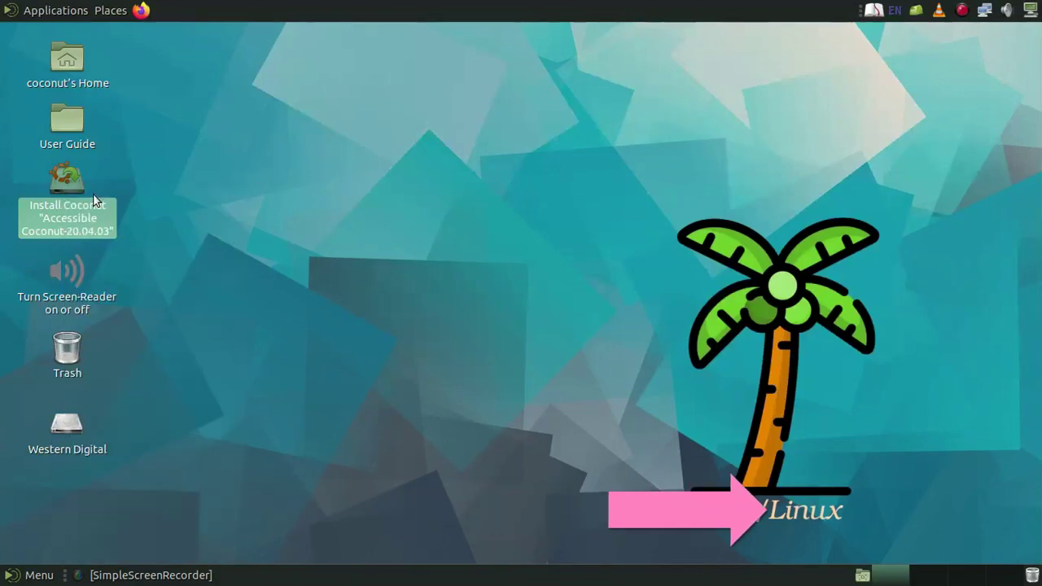
- Choose Português do Brasil as the installer language
{"action": "left_click", "coordinate": [73, 15]}
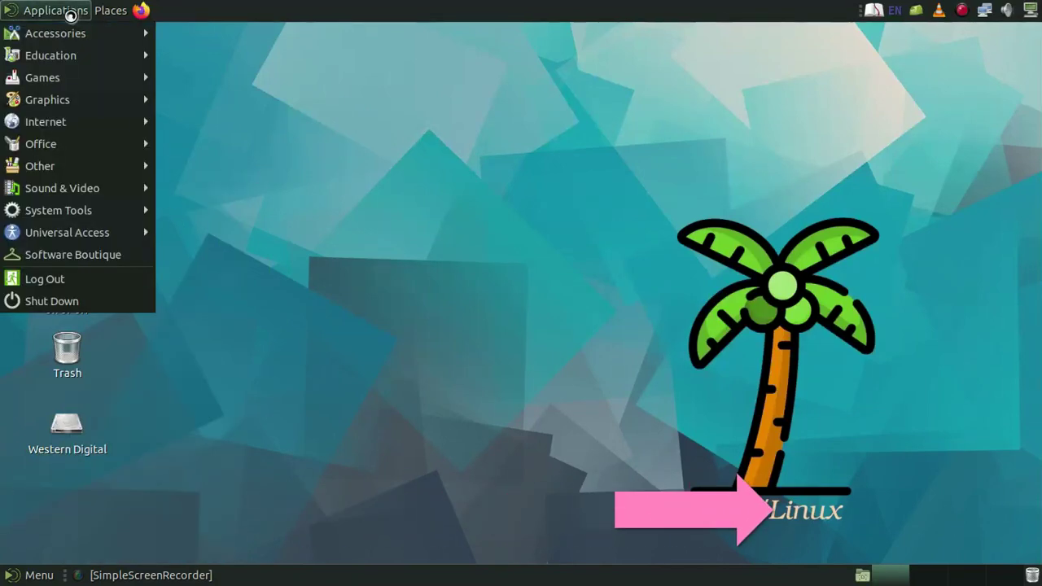
{"action": "mouse_move", "coordinate": [79, 194]}
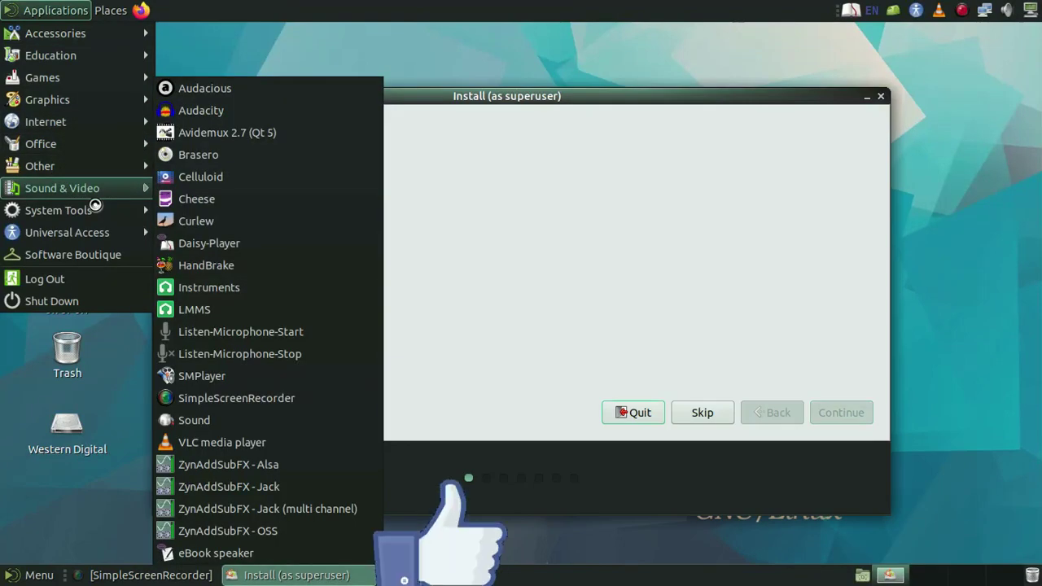
{"action": "left_click", "coordinate": [591, 100]}
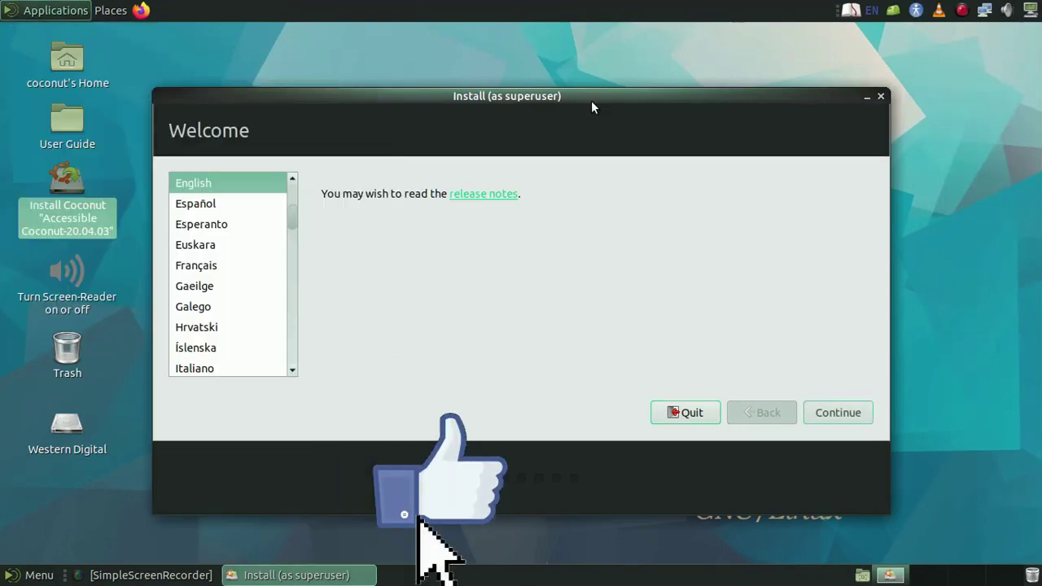
{"action": "scroll", "coordinate": [236, 279], "scroll_direction": "down", "scroll_amount": 4}
{"action": "scroll", "coordinate": [236, 280], "scroll_direction": "down", "scroll_amount": 3}
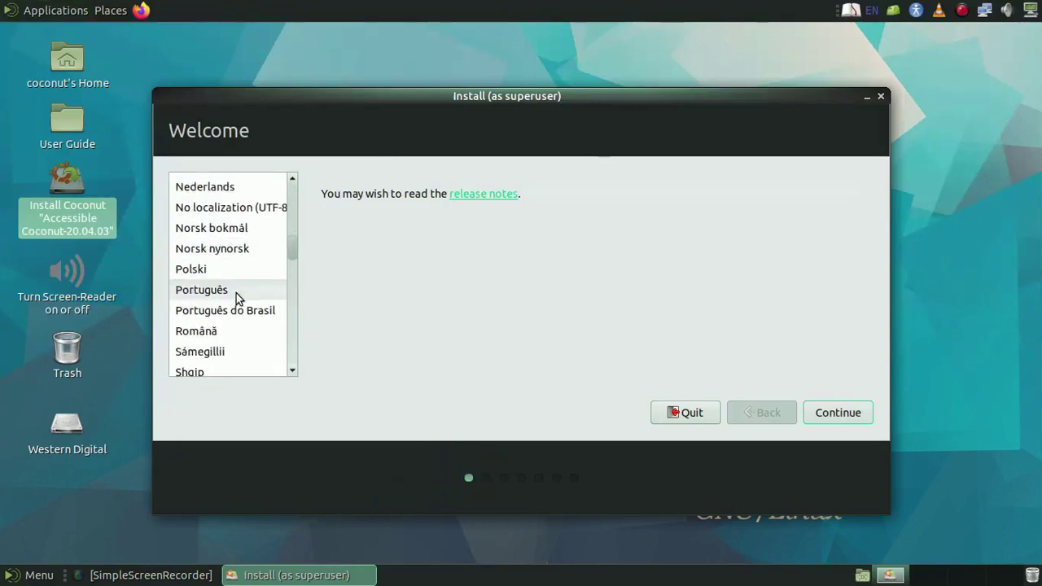
{"action": "left_click", "coordinate": [236, 313]}
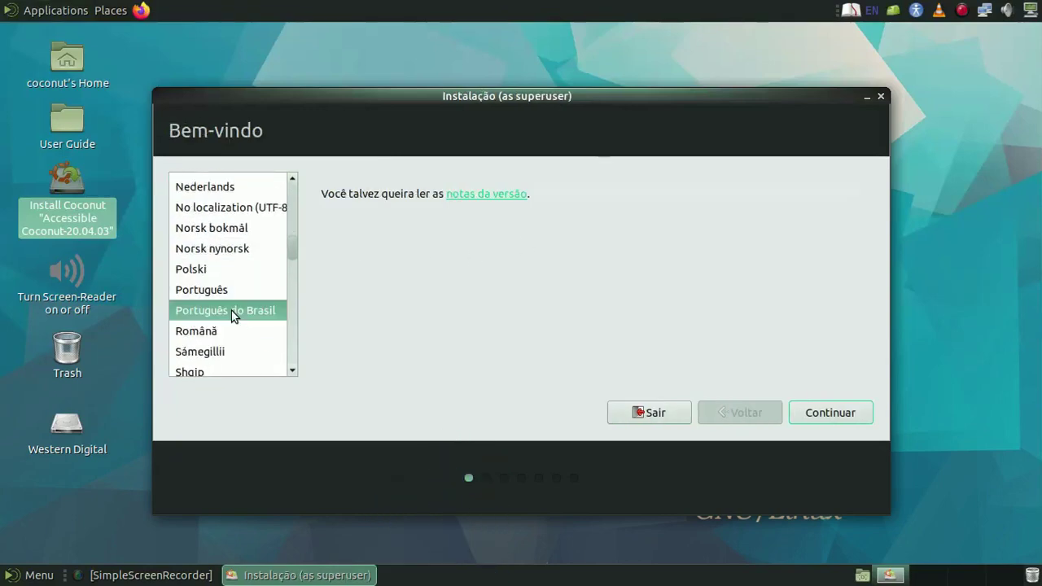
{"action": "left_click", "coordinate": [840, 419]}
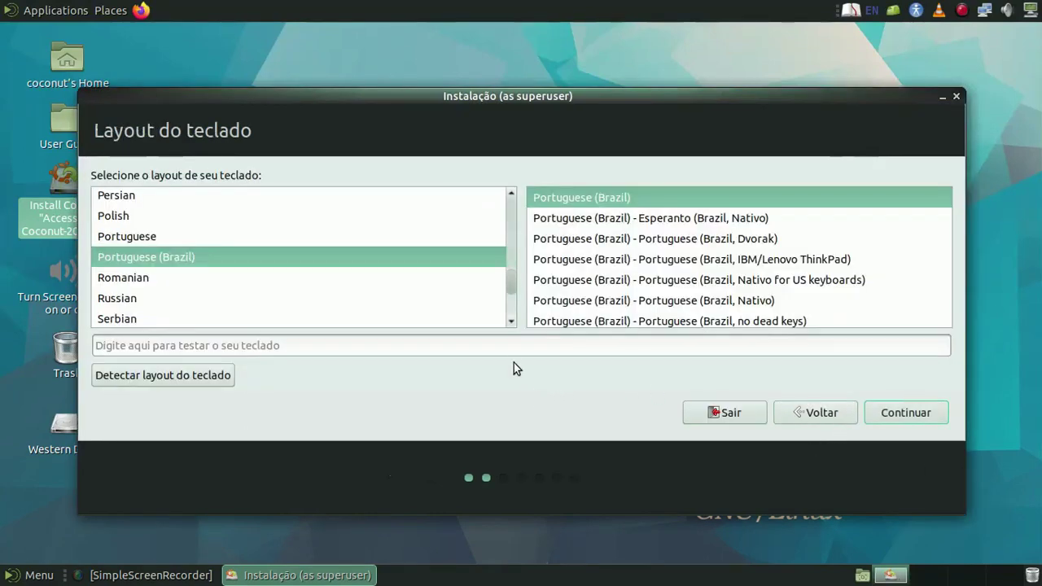
- Keep the Portuguese (Brazil) keyboard layout and turn off downloading updates during installation
{"action": "left_click", "coordinate": [504, 351]}
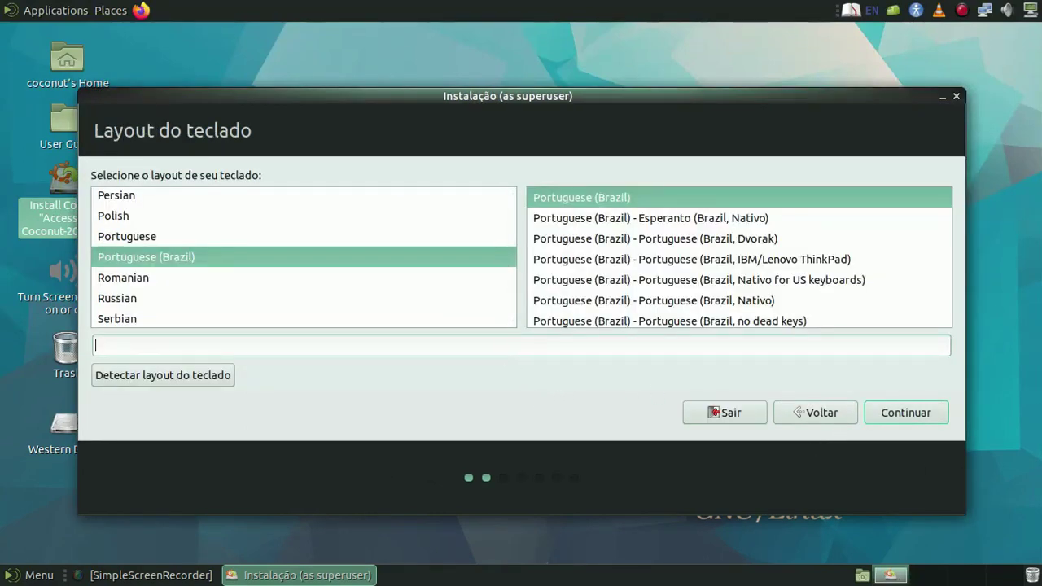
{"action": "left_click", "coordinate": [893, 408]}
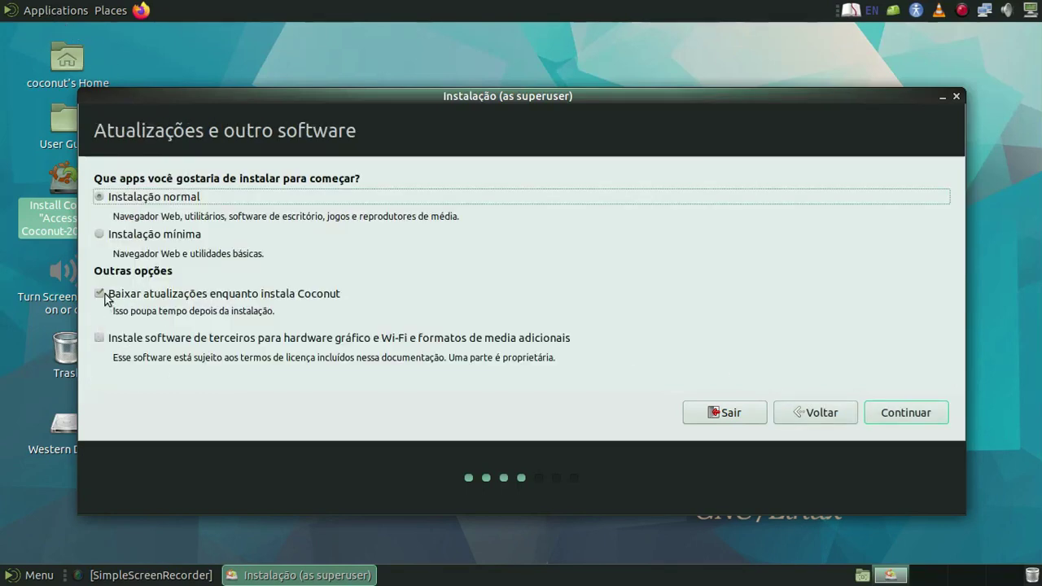
{"action": "left_click", "coordinate": [100, 295]}
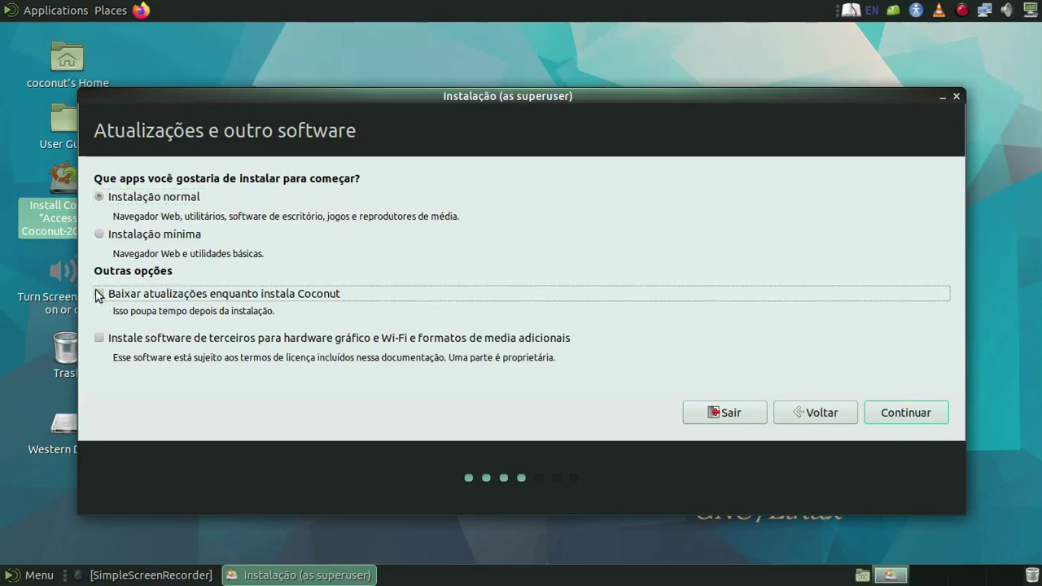
{"action": "left_click", "coordinate": [918, 414]}
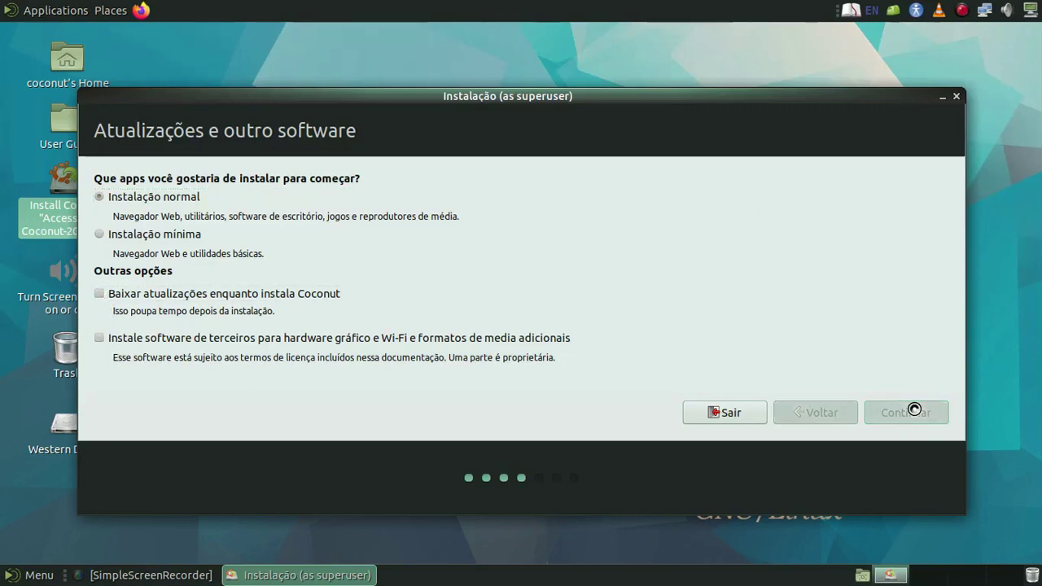
{"action": "left_click", "coordinate": [31, 11]}
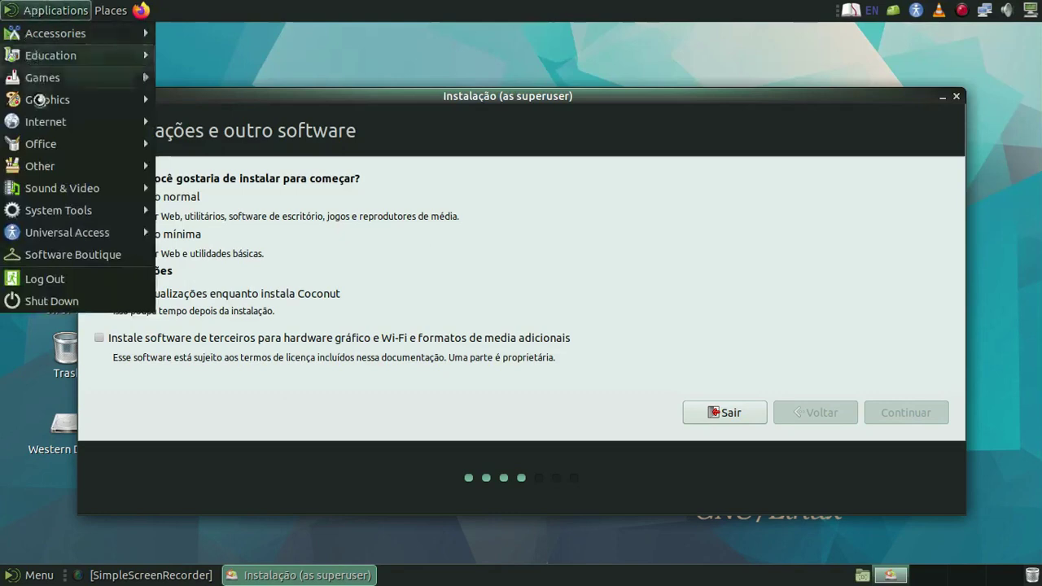
- Browse the Sound & Video, System Tools, Accessories and Games submenus of the Applications menu
{"action": "mouse_move", "coordinate": [40, 188]}
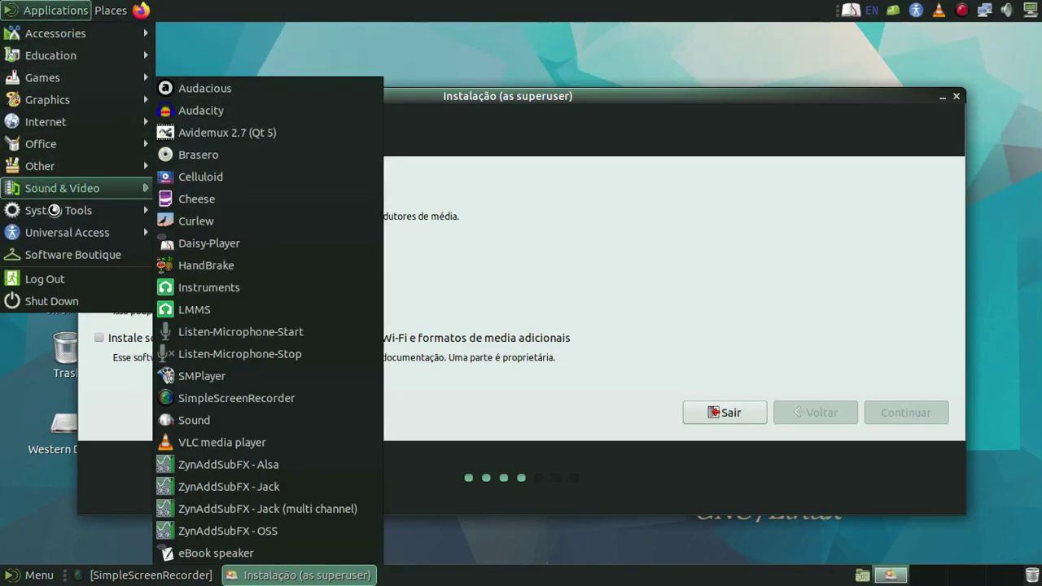
{"action": "mouse_move", "coordinate": [54, 212]}
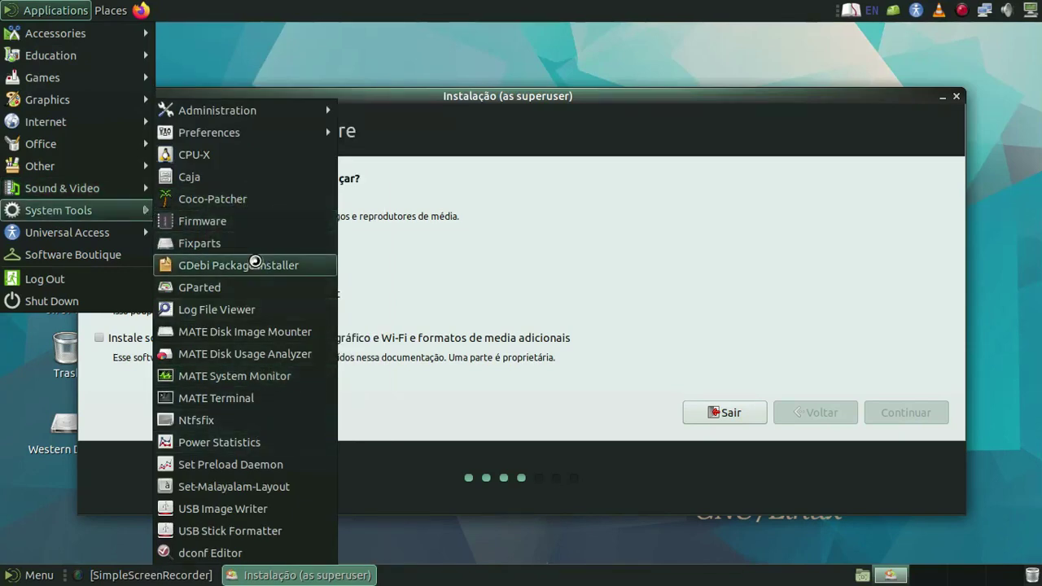
{"action": "mouse_move", "coordinate": [76, 234]}
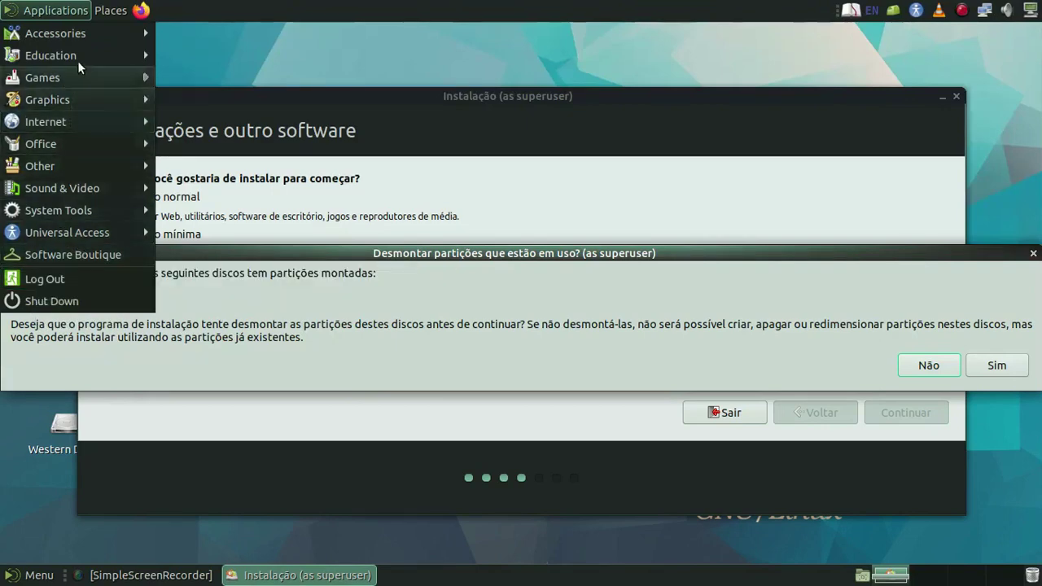
{"action": "mouse_move", "coordinate": [83, 33]}
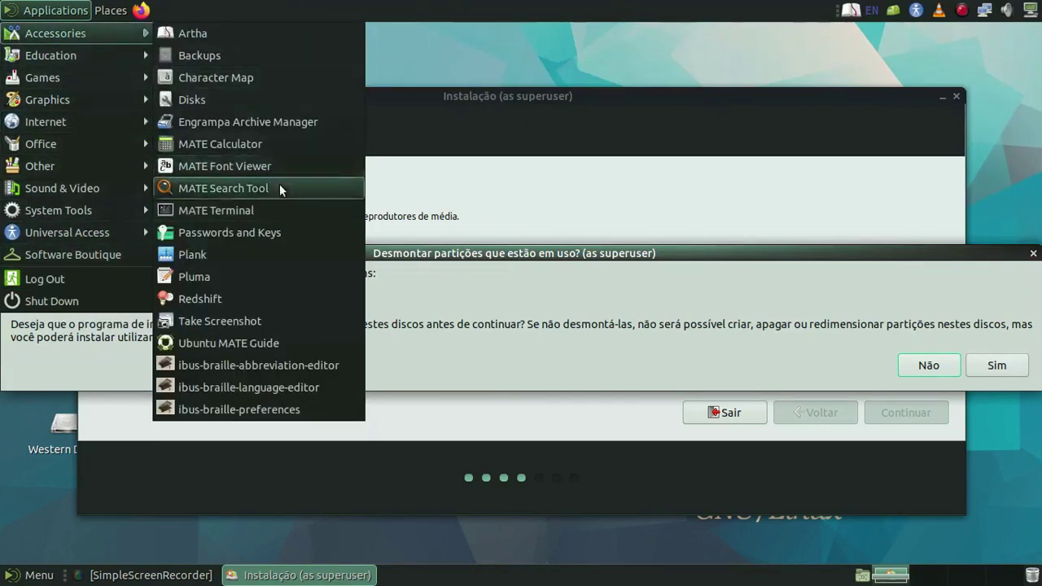
{"action": "mouse_move", "coordinate": [97, 59]}
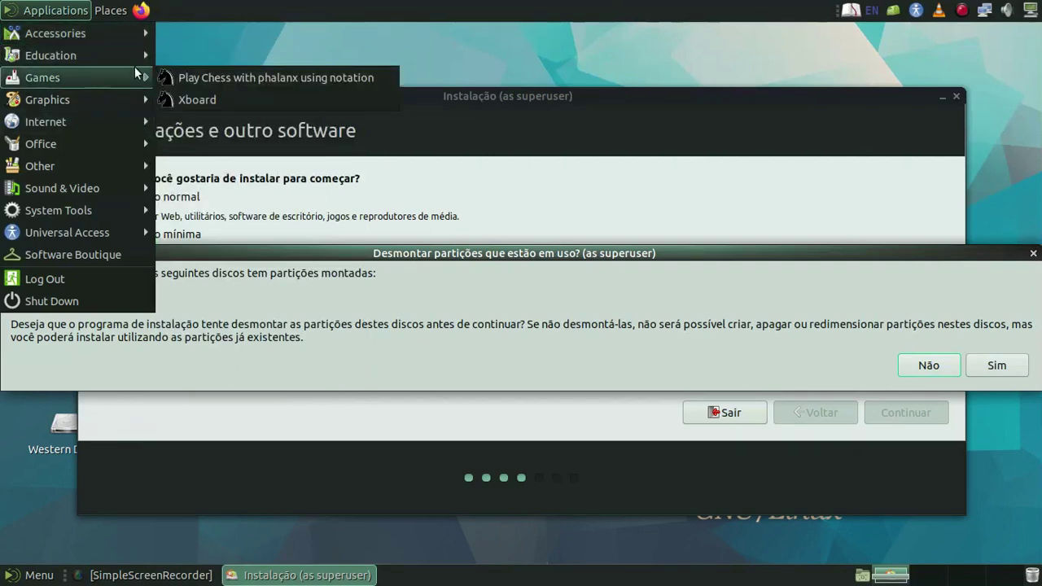
- Add the Advanced MATE Menu applet to the top panel and open it
{"action": "right_click", "coordinate": [216, 6]}
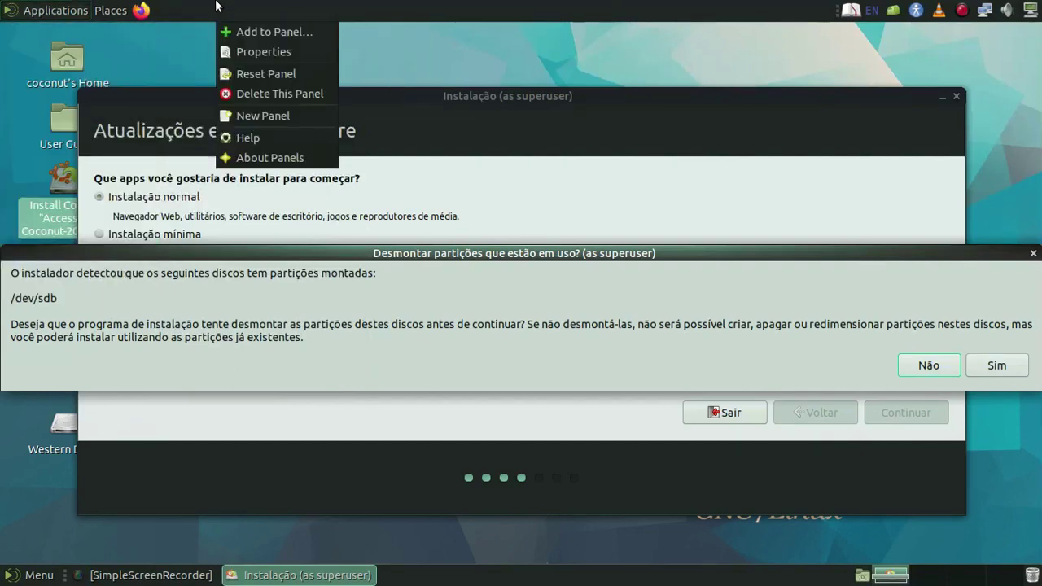
{"action": "left_click", "coordinate": [279, 27]}
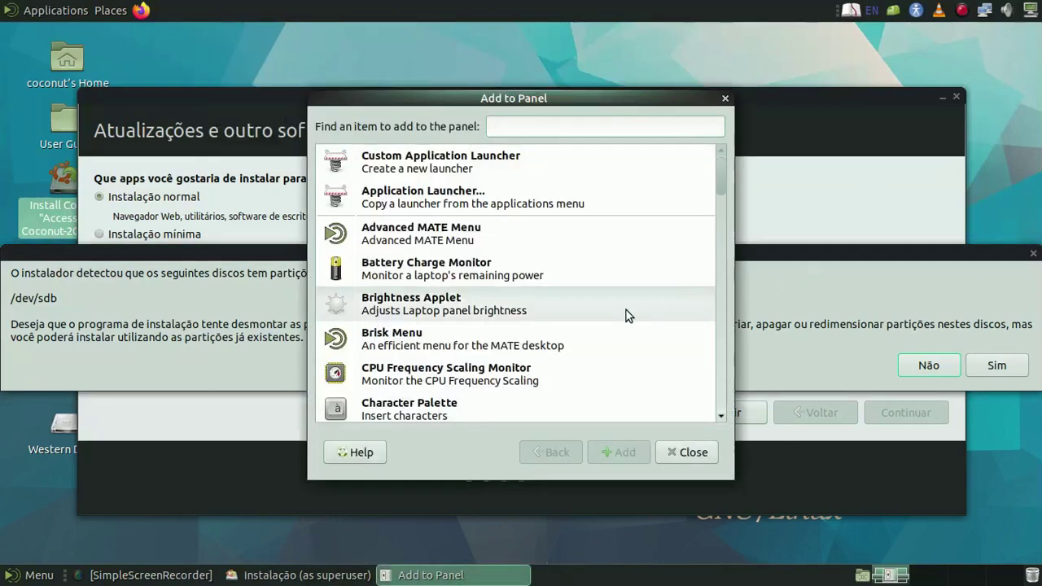
{"action": "left_click", "coordinate": [462, 234]}
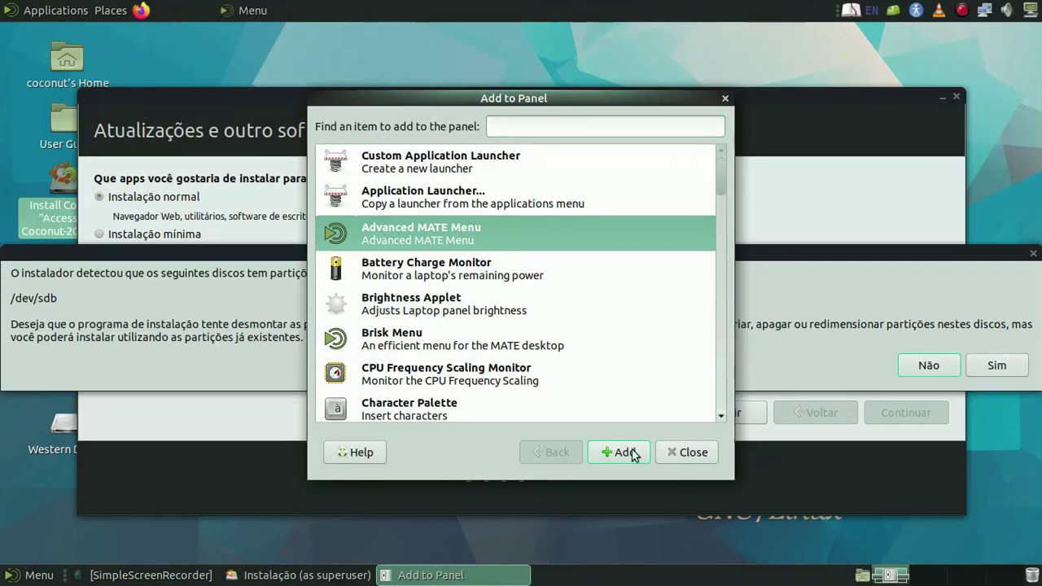
{"action": "left_click", "coordinate": [254, 10]}
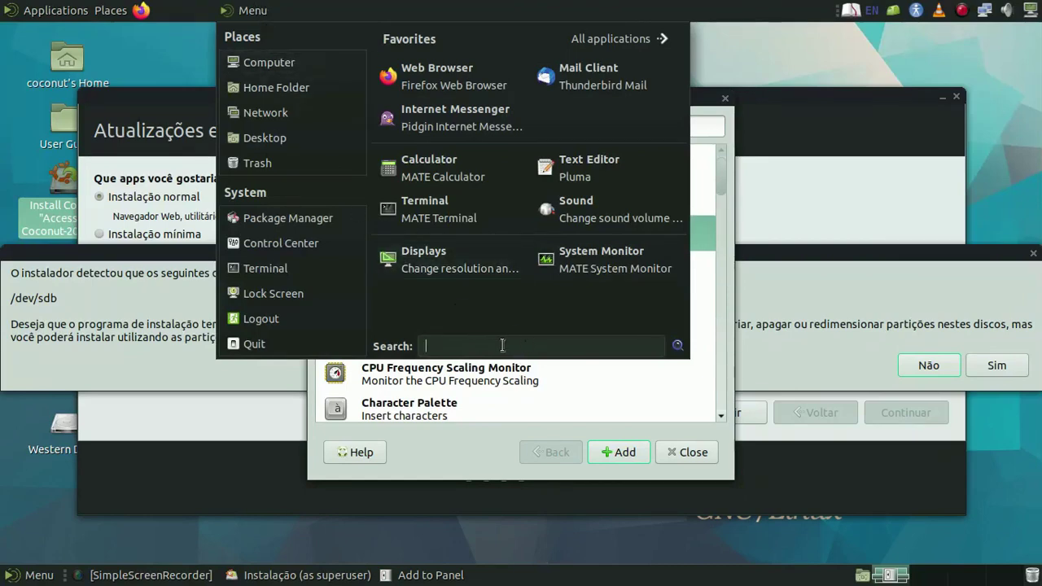
- Search the menu for 'welcome', launch Welcome, and close the Add to Panel dialog
{"action": "type", "text": "wlcxome"}
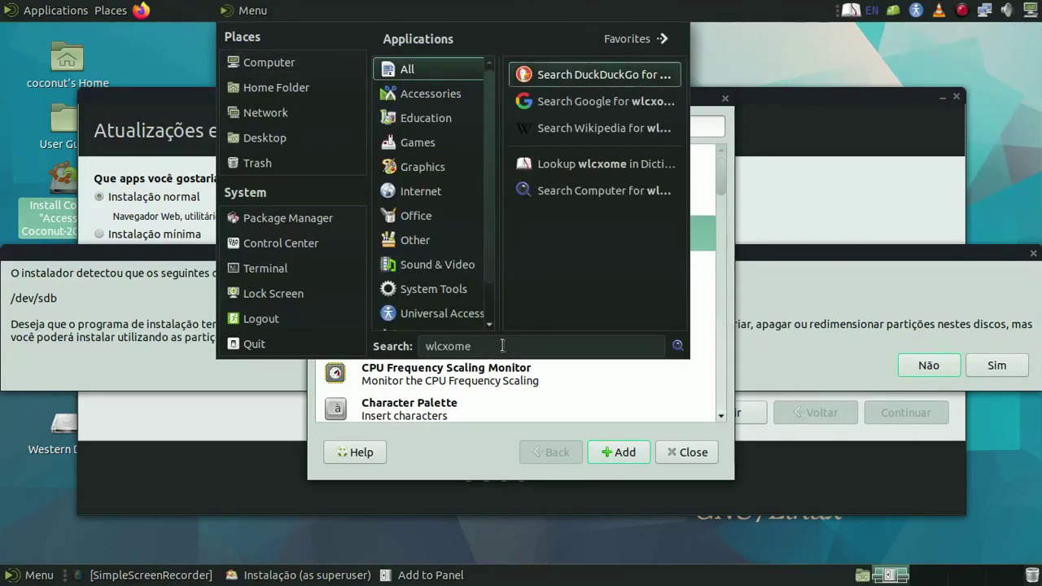
{"action": "key", "text": "BackSpace"}
{"action": "key", "text": "BackSpace"}
{"action": "key", "text": "BackSpace"}
{"action": "key", "text": "BackSpace"}
{"action": "key", "text": "BackSpace"}
{"action": "key", "text": "BackSpace"}
{"action": "type", "text": "welcome"}
{"action": "left_click", "coordinate": [616, 80]}
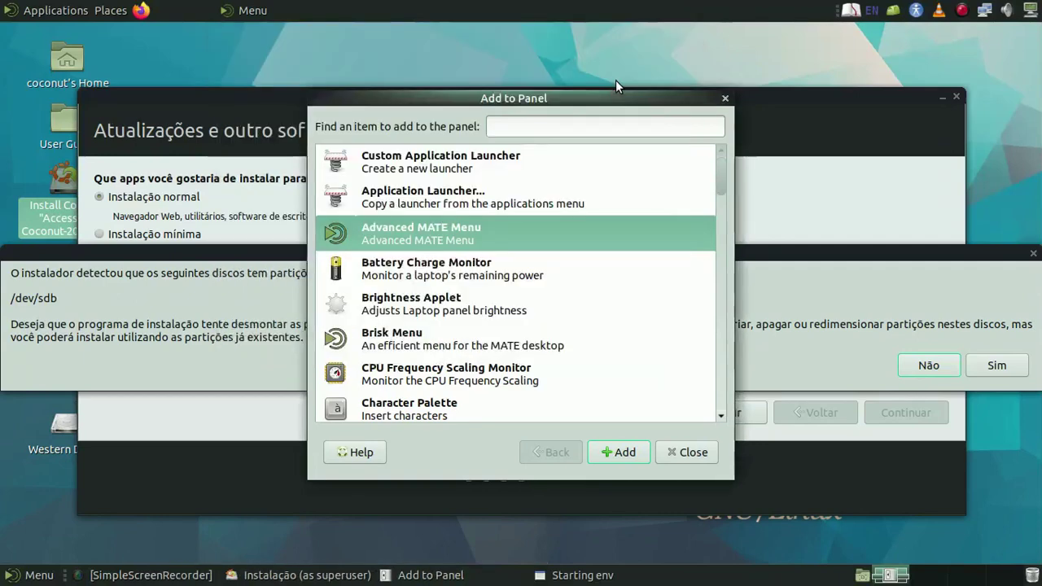
{"action": "left_click", "coordinate": [690, 449]}
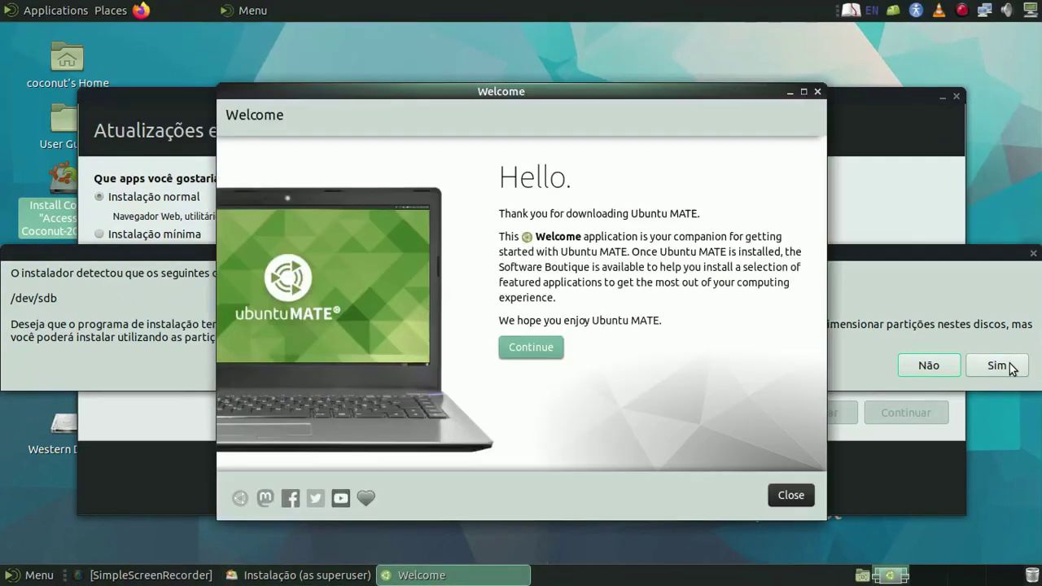
- Confirm unmounting the /dev/sdb partitions, then bring Welcome forward, pass its Hello page and close it
{"action": "left_click", "coordinate": [1001, 364]}
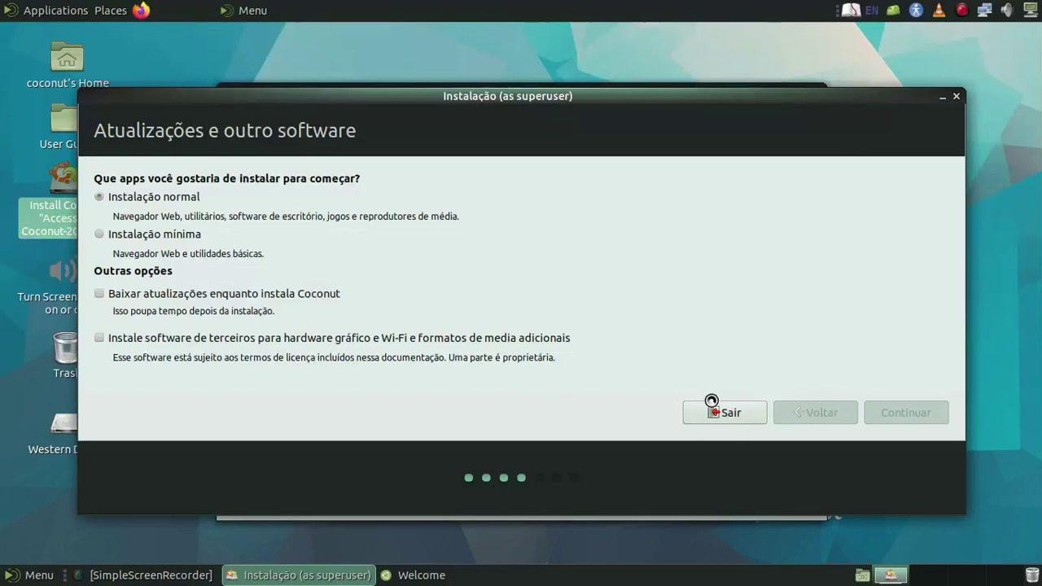
{"action": "mouse_move", "coordinate": [345, 578]}
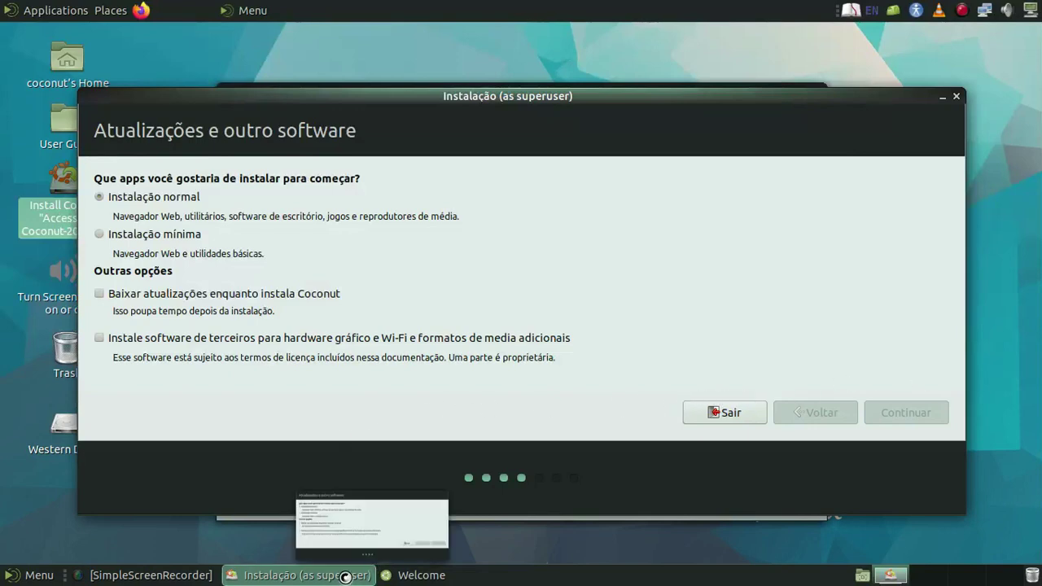
{"action": "left_click", "coordinate": [409, 575]}
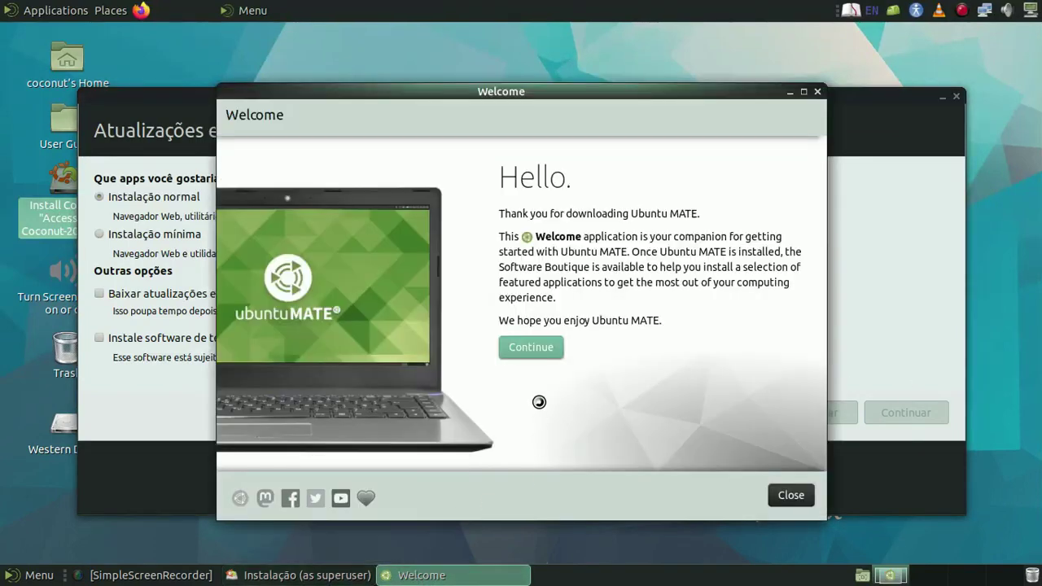
{"action": "left_click", "coordinate": [531, 348]}
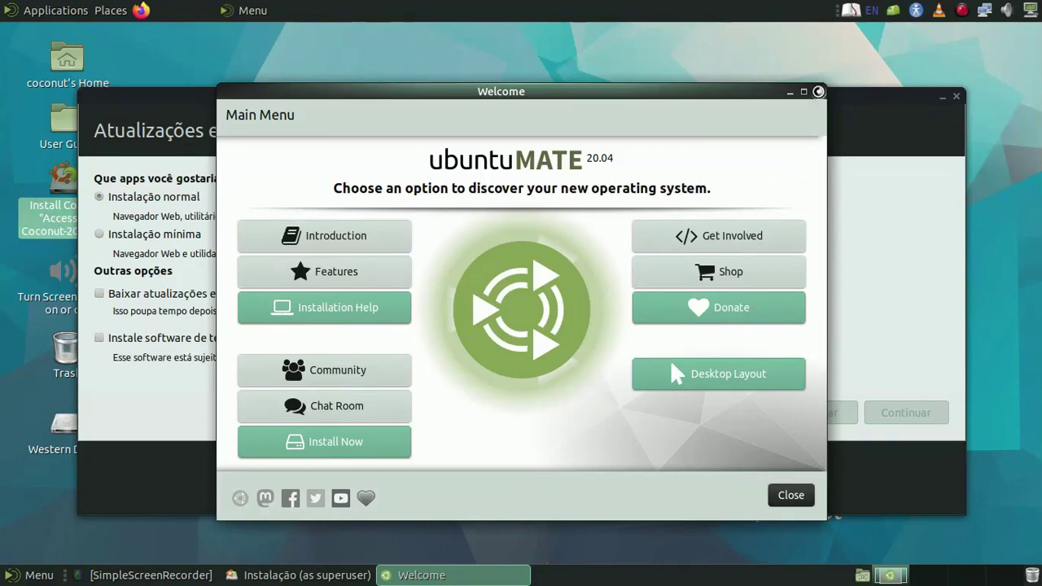
{"action": "left_click", "coordinate": [819, 91]}
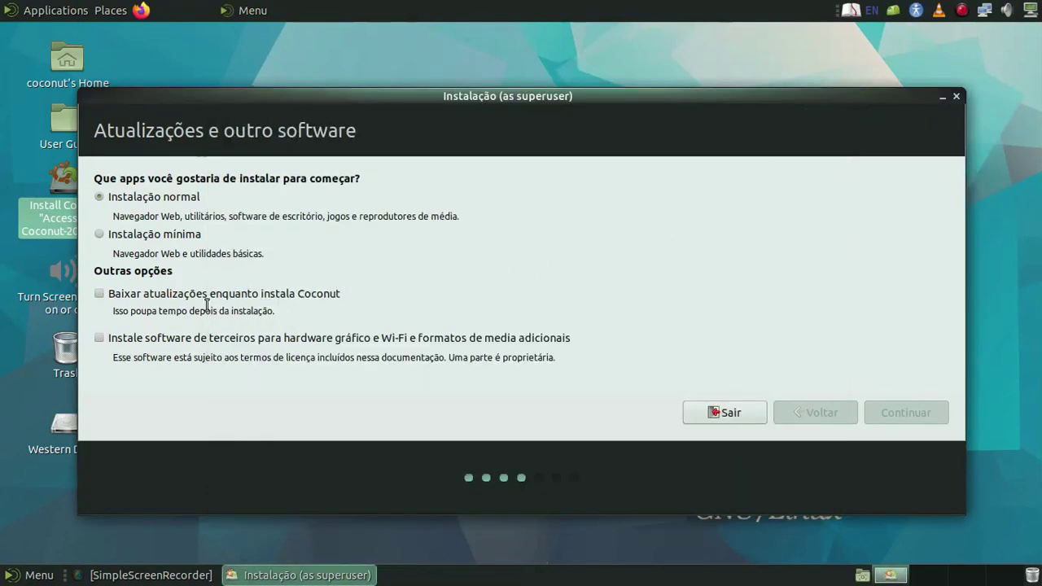
- Start the Plank dock from Applications > Accessories
{"action": "right_click", "coordinate": [912, 56]}
{"action": "left_click", "coordinate": [659, 55]}
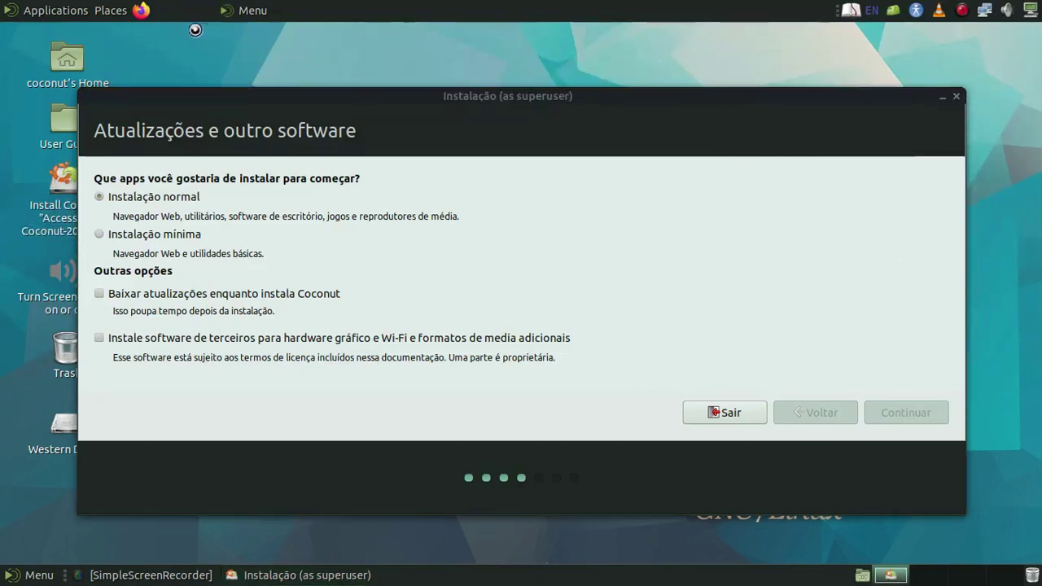
{"action": "left_click", "coordinate": [49, 10]}
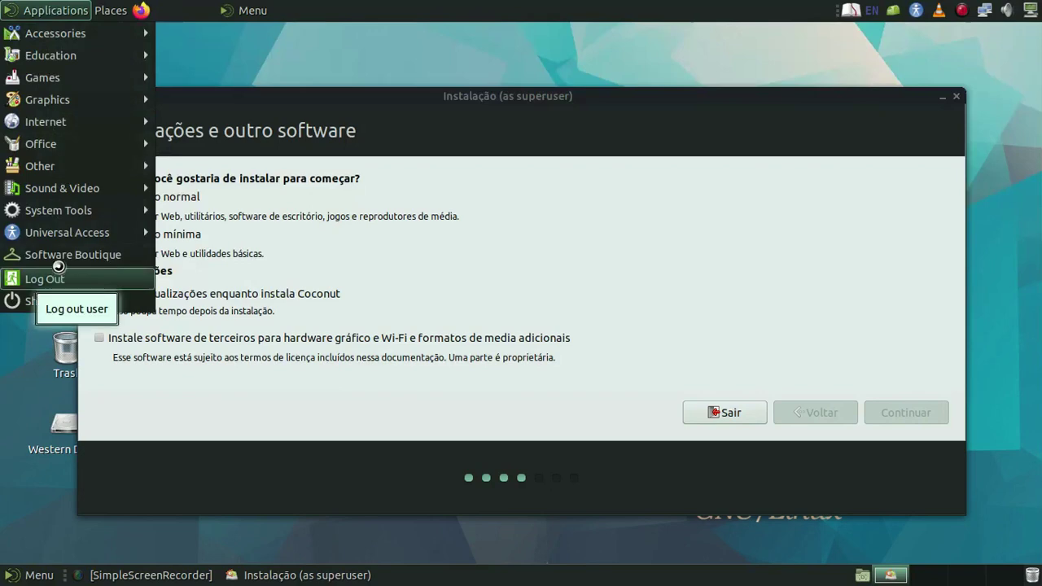
{"action": "mouse_move", "coordinate": [64, 213]}
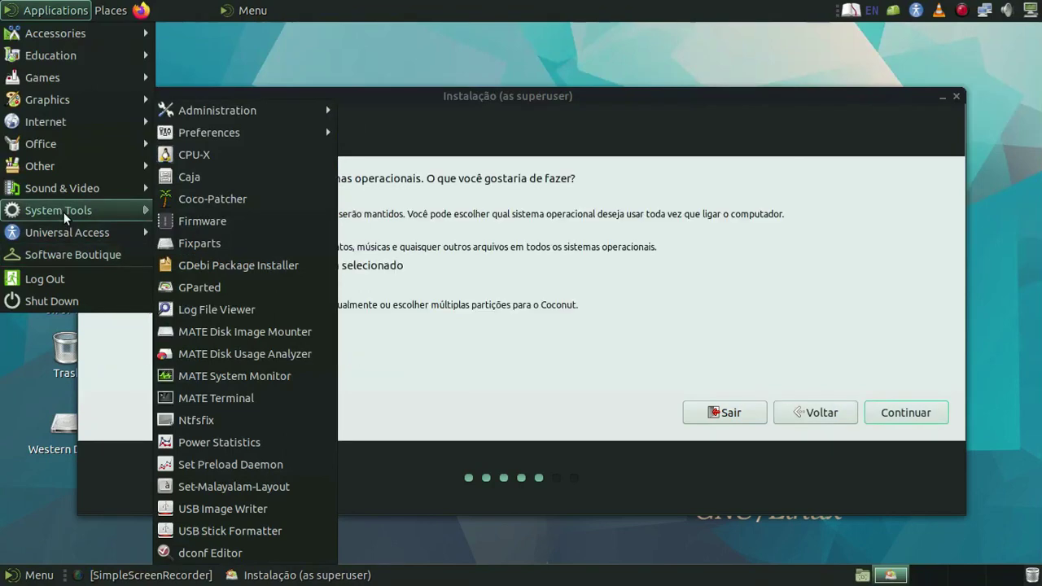
{"action": "mouse_move", "coordinate": [81, 32]}
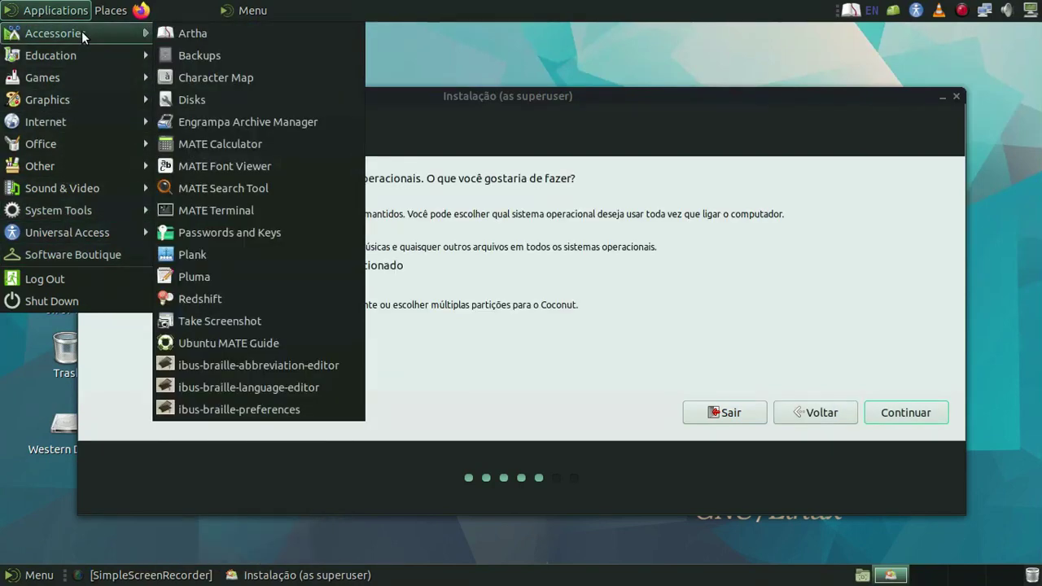
{"action": "left_click", "coordinate": [241, 262]}
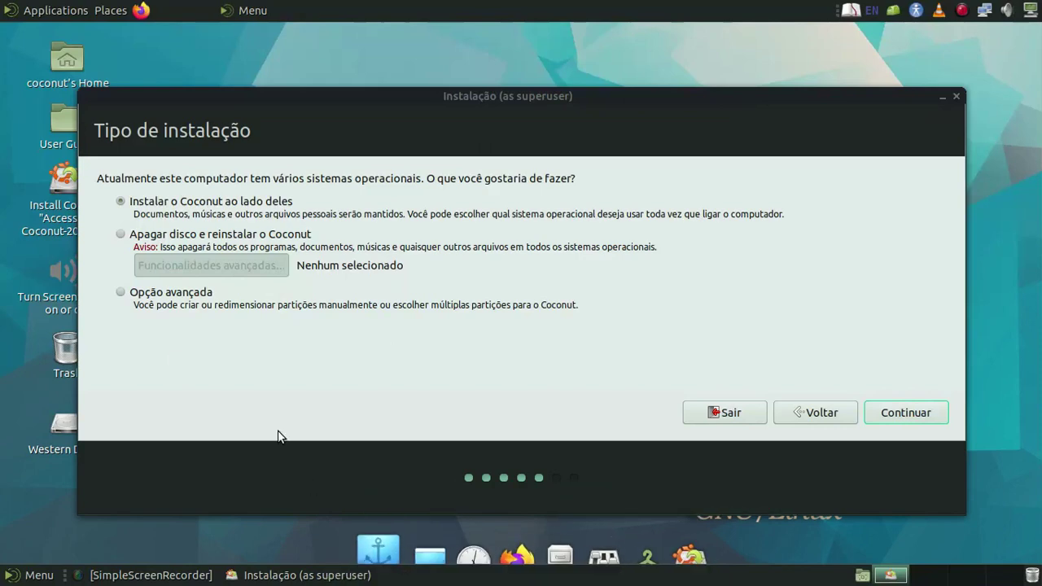
- Choose Opção avançada to reach the manual partition editor and raise the installer window
{"action": "left_click", "coordinate": [119, 295]}
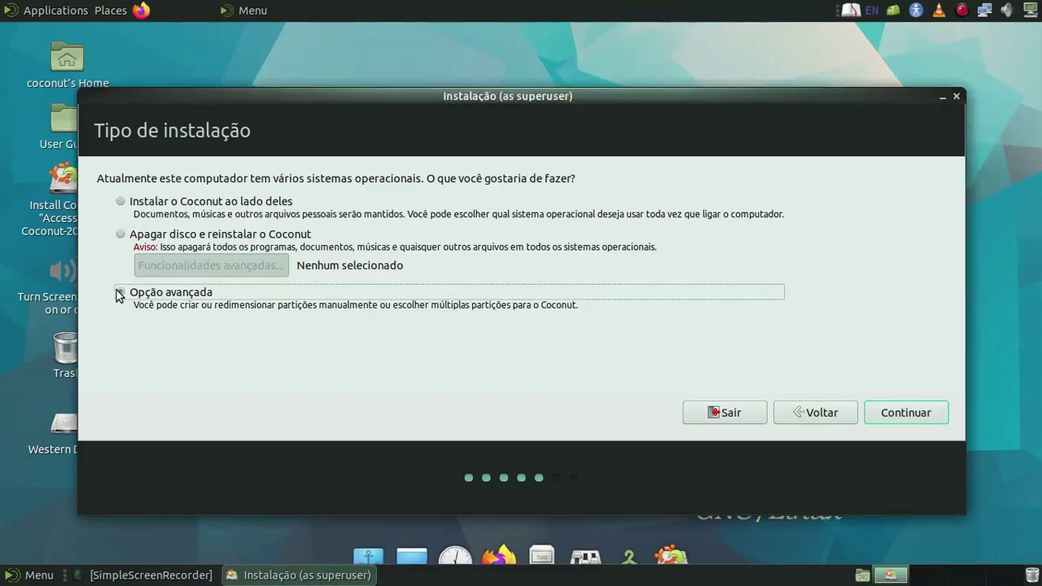
{"action": "left_click", "coordinate": [891, 418]}
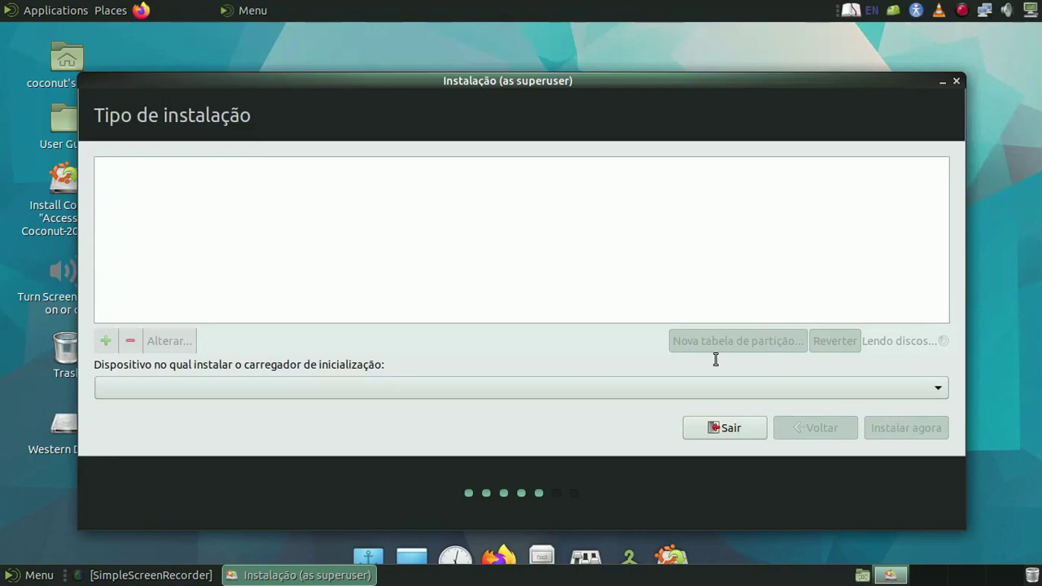
{"action": "left_click_drag", "start_coordinate": [578, 80], "coordinate": [583, 48]}
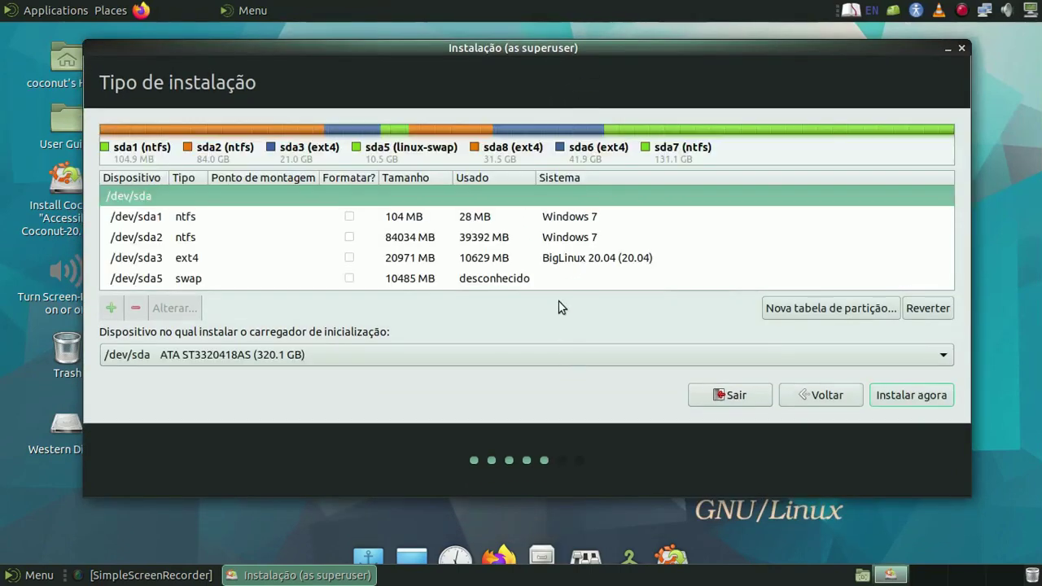
- Browse the /dev/sda partitions from sda3 to the sda8 Zorin OS row, then click Sair
{"action": "left_click", "coordinate": [605, 259]}
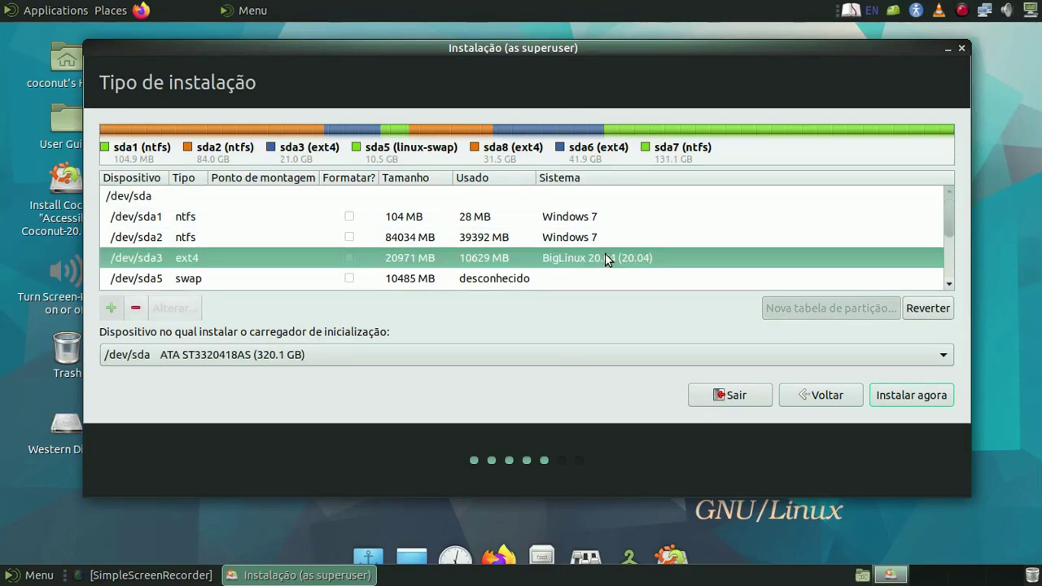
{"action": "scroll", "coordinate": [605, 259], "scroll_direction": "down", "scroll_amount": 1}
{"action": "left_click", "coordinate": [605, 259]}
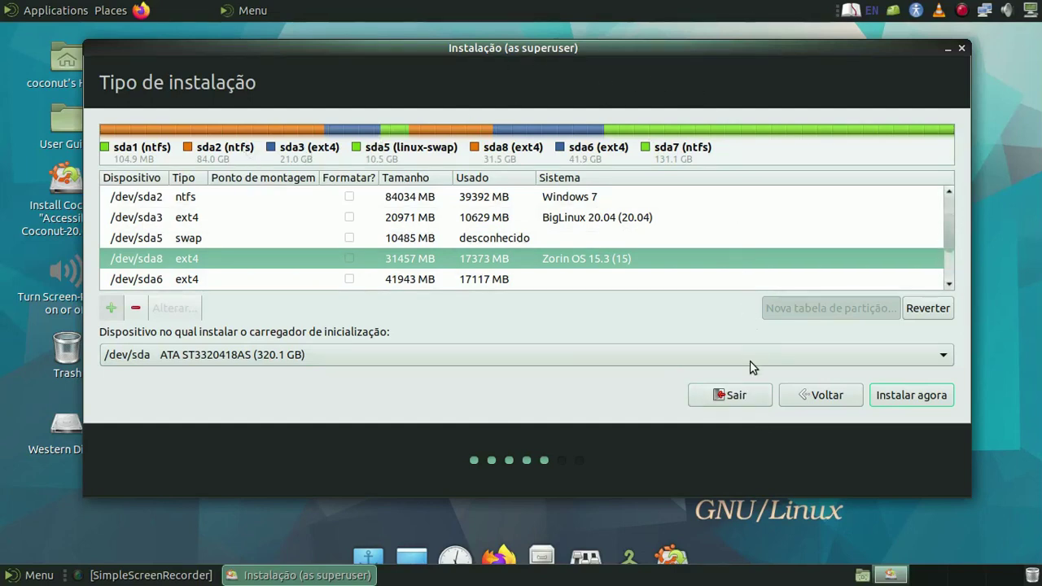
{"action": "left_click", "coordinate": [737, 395]}
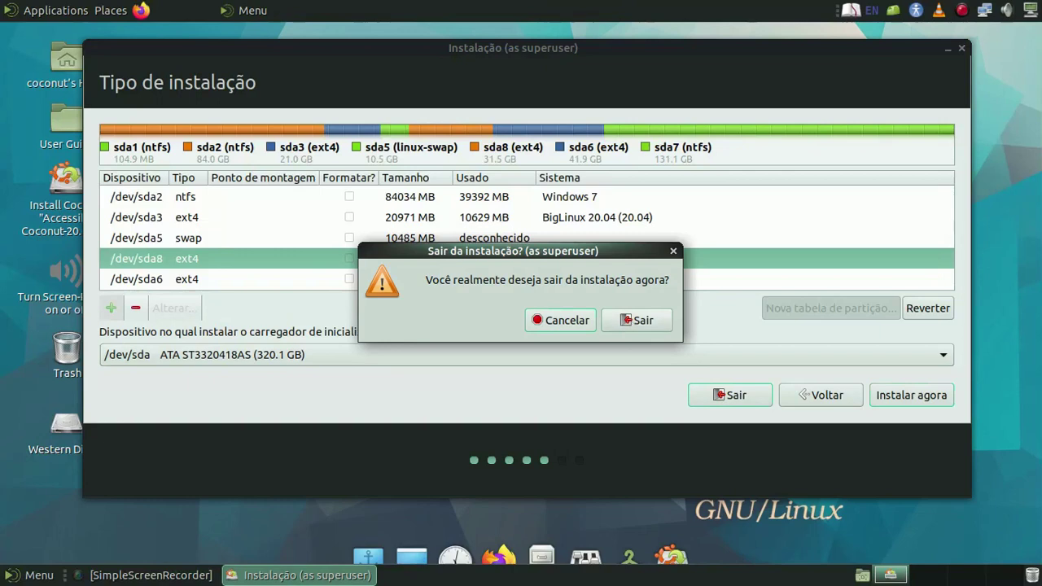
- Confirm quitting the installer, then bring up the SimpleScreenRecorder tray menu
{"action": "left_click", "coordinate": [628, 320]}
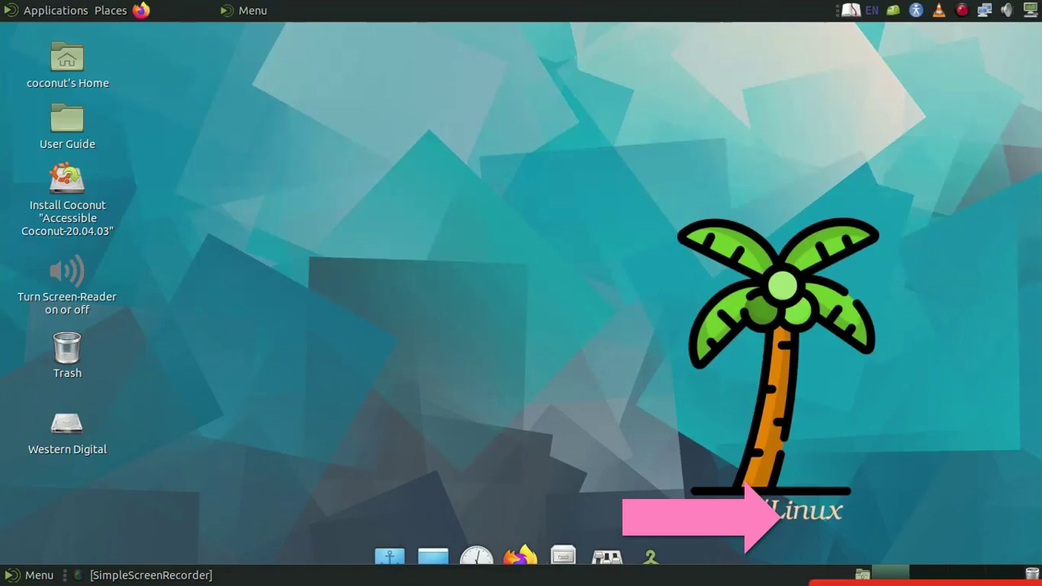
{"action": "key", "text": "Escape"}
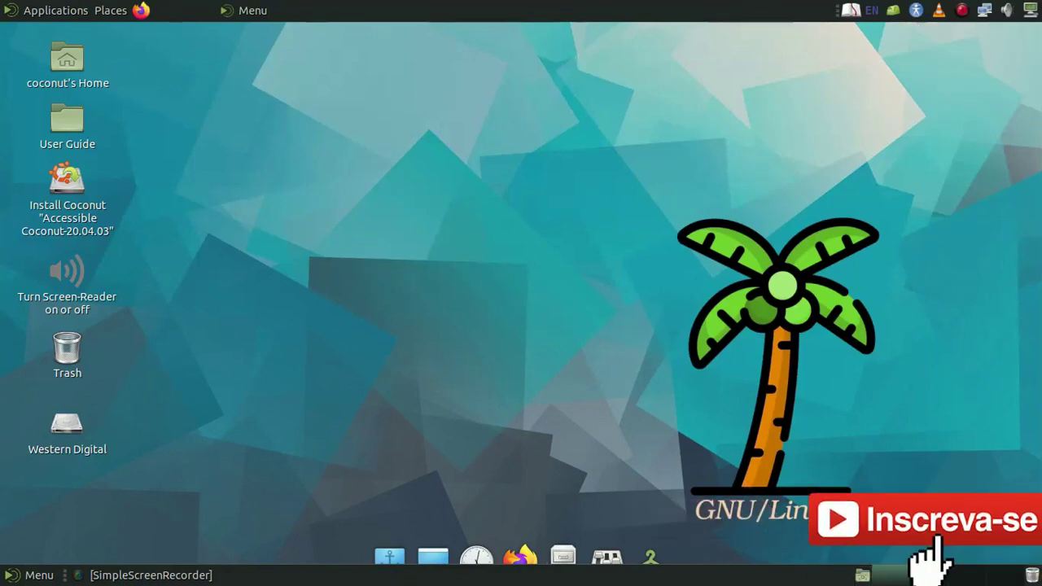
{"action": "right_click", "coordinate": [961, 9]}
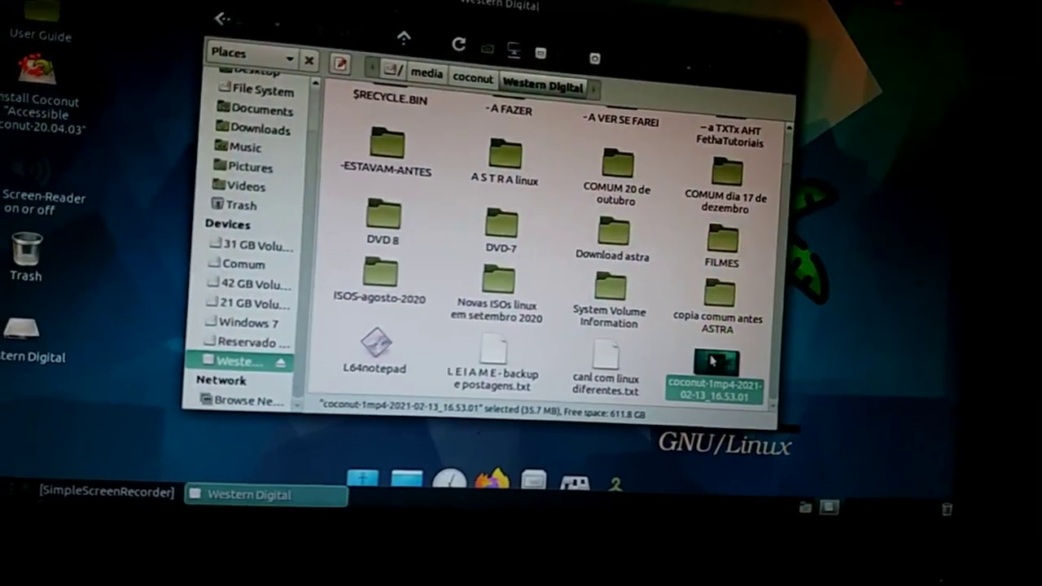
- Check the coconut video file's context menu twice without choosing an action
{"action": "right_click", "coordinate": [720, 397]}
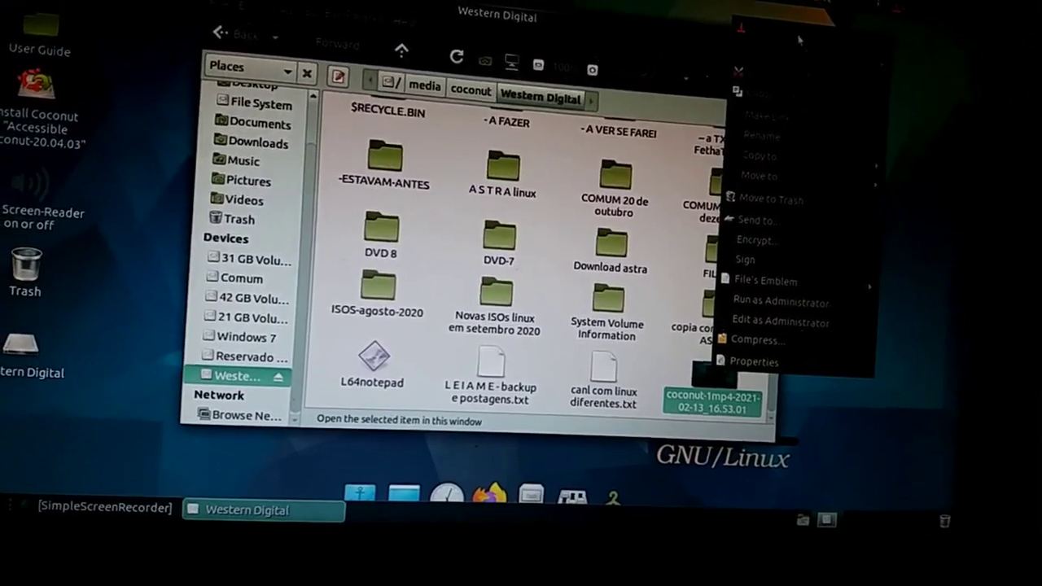
{"action": "key", "text": "Escape"}
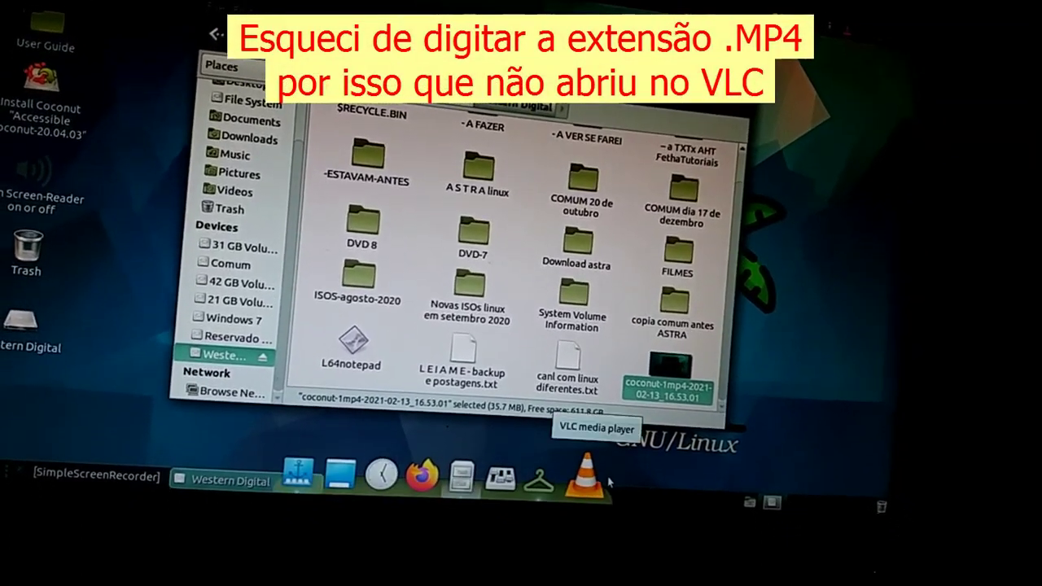
{"action": "right_click", "coordinate": [663, 376]}
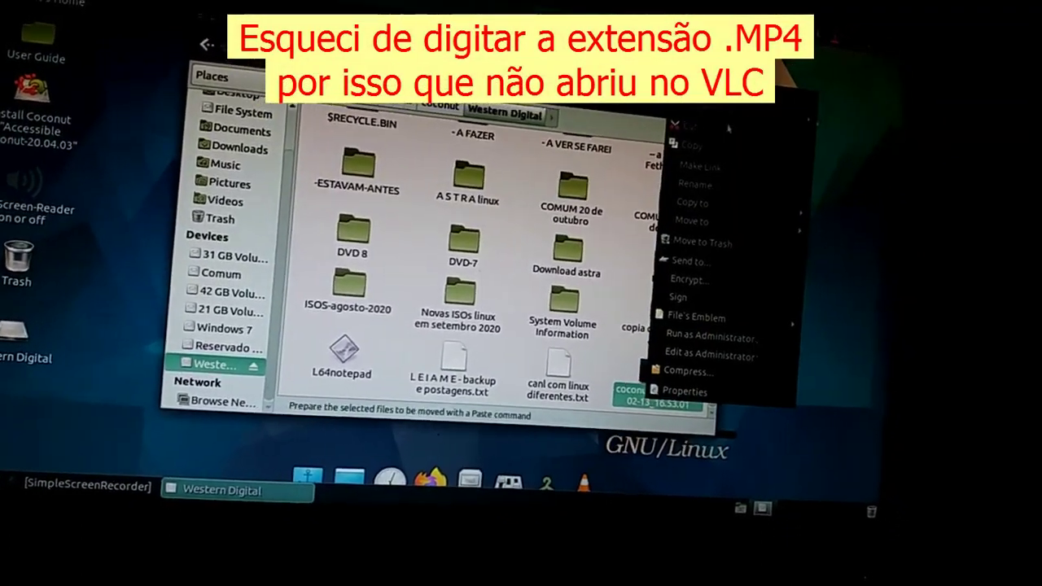
{"action": "key", "text": "Escape"}
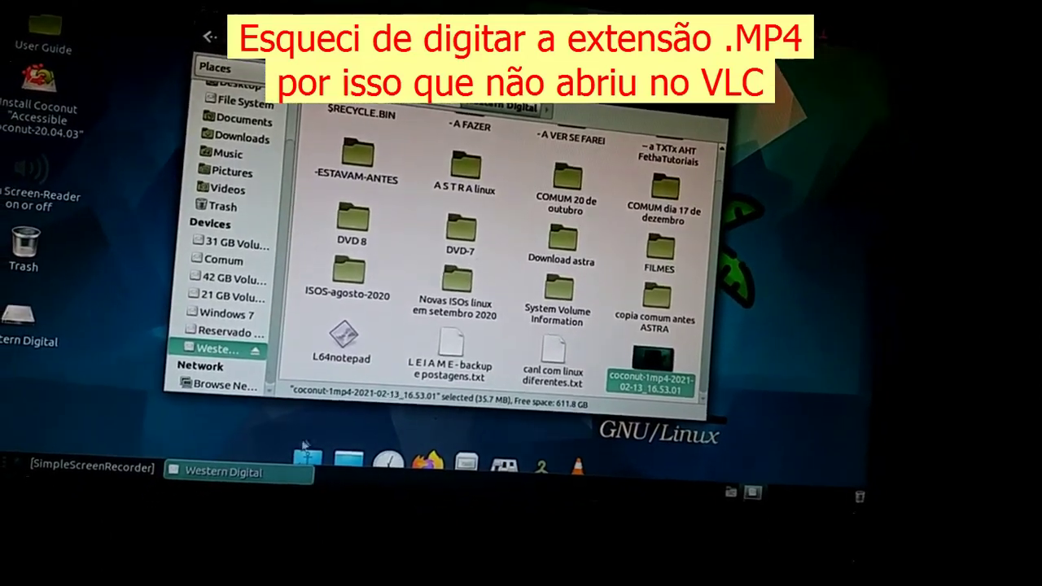
{"action": "mouse_move", "coordinate": [187, 480]}
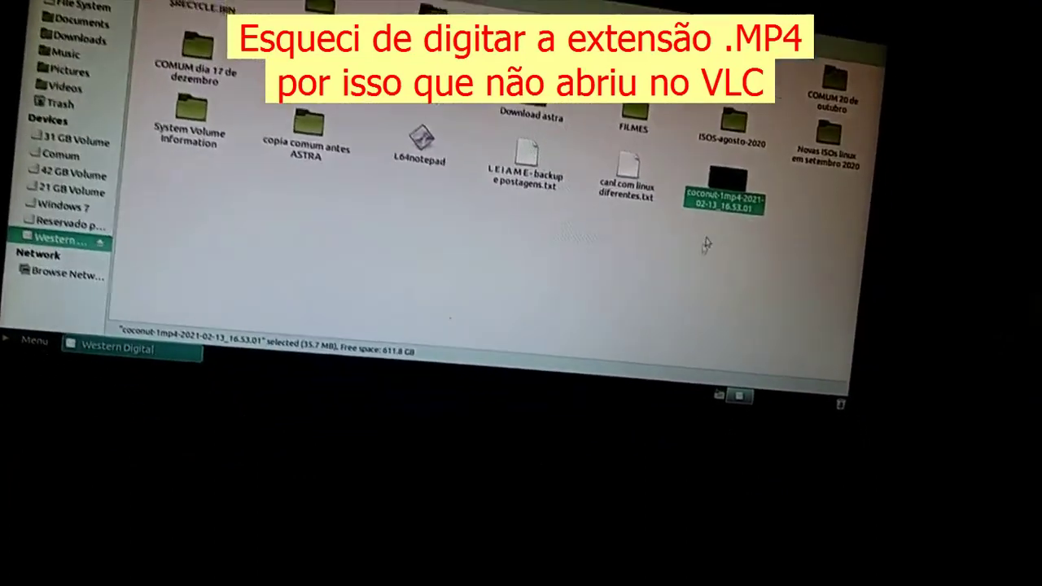
- Play the coconut video in SMPlayer, close the player, then open the Shut Down session menu
{"action": "right_click", "coordinate": [724, 196]}
{"action": "mouse_move", "coordinate": [789, 128]}
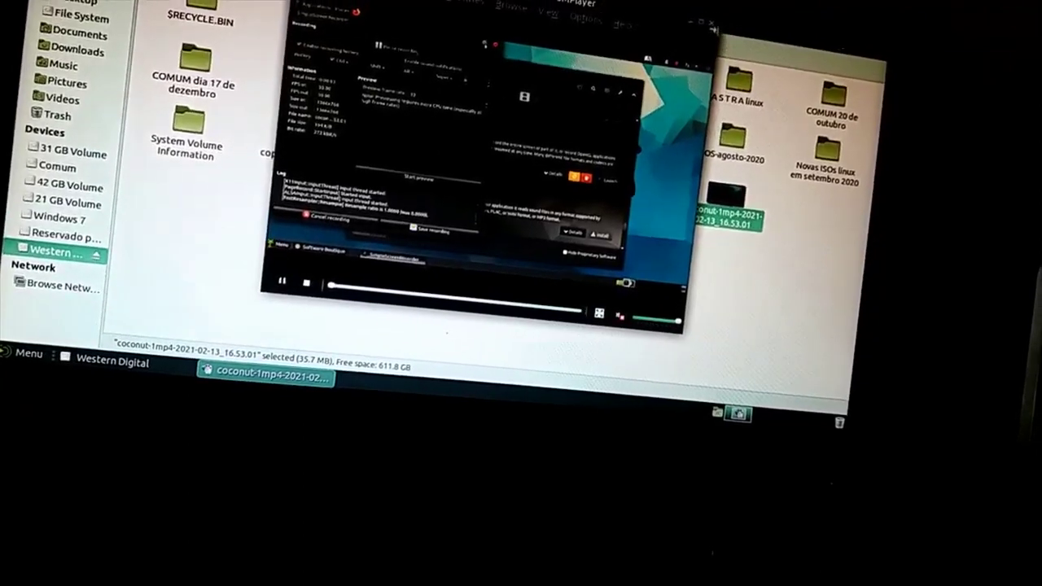
{"action": "left_click", "coordinate": [711, 26]}
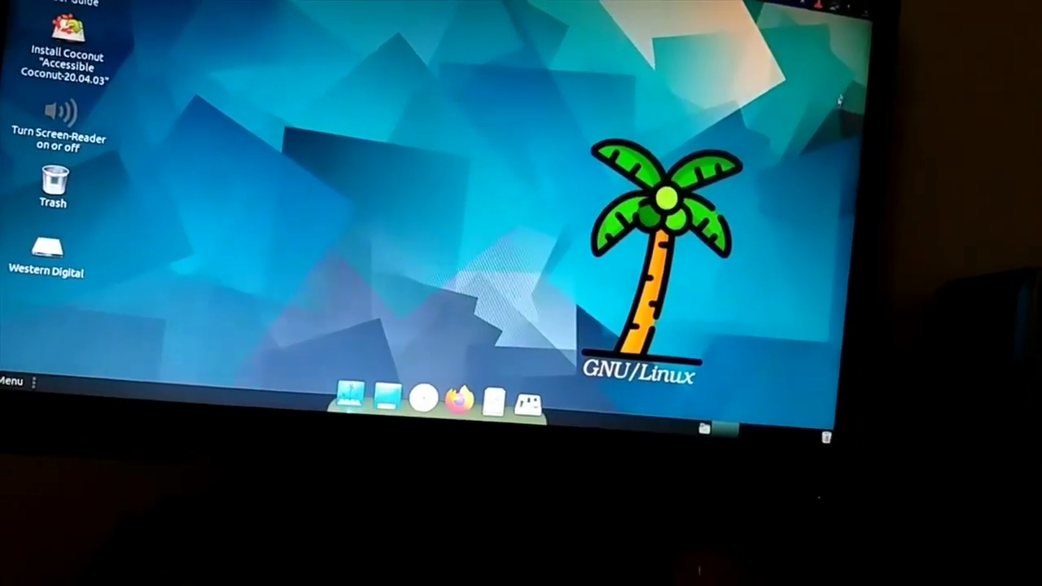
{"action": "left_click", "coordinate": [873, 15]}
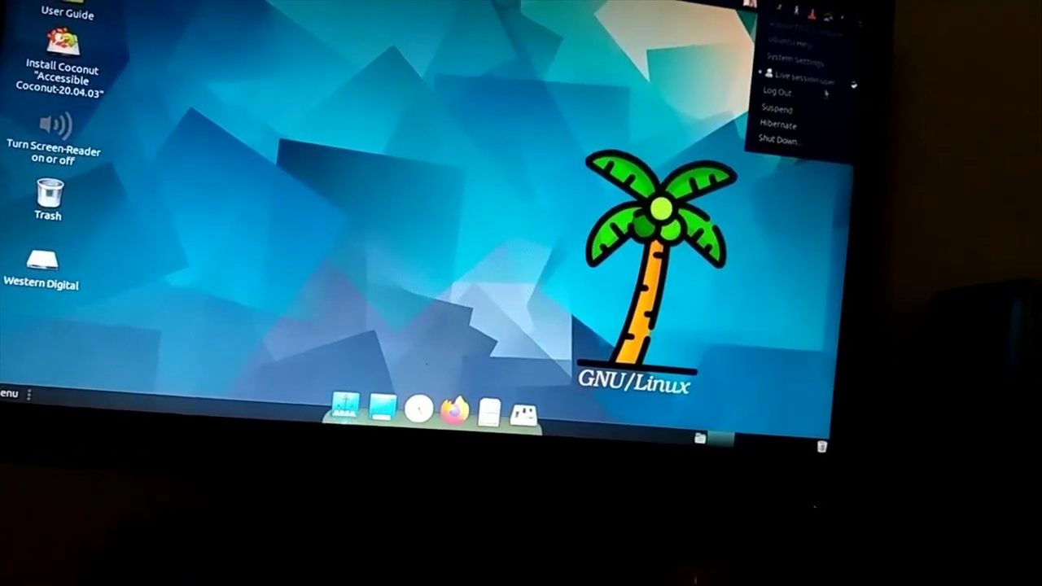